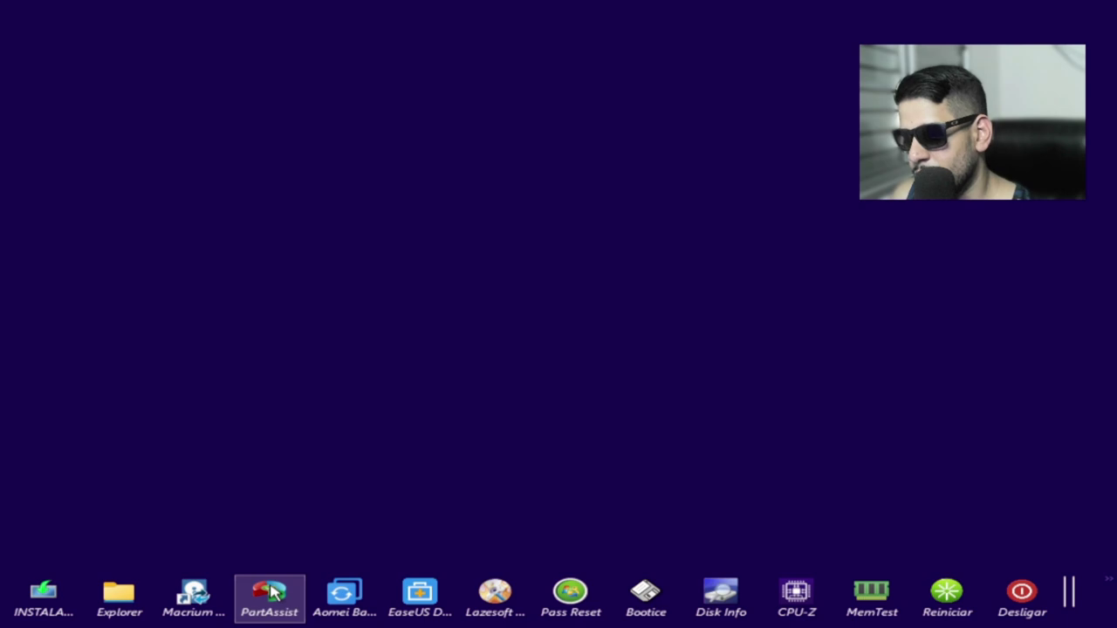
- Launch AOMEI Partition Assistant and queue the conversion of the 50 GB Disk 0 from MBR to GPT
left_click(270, 594)
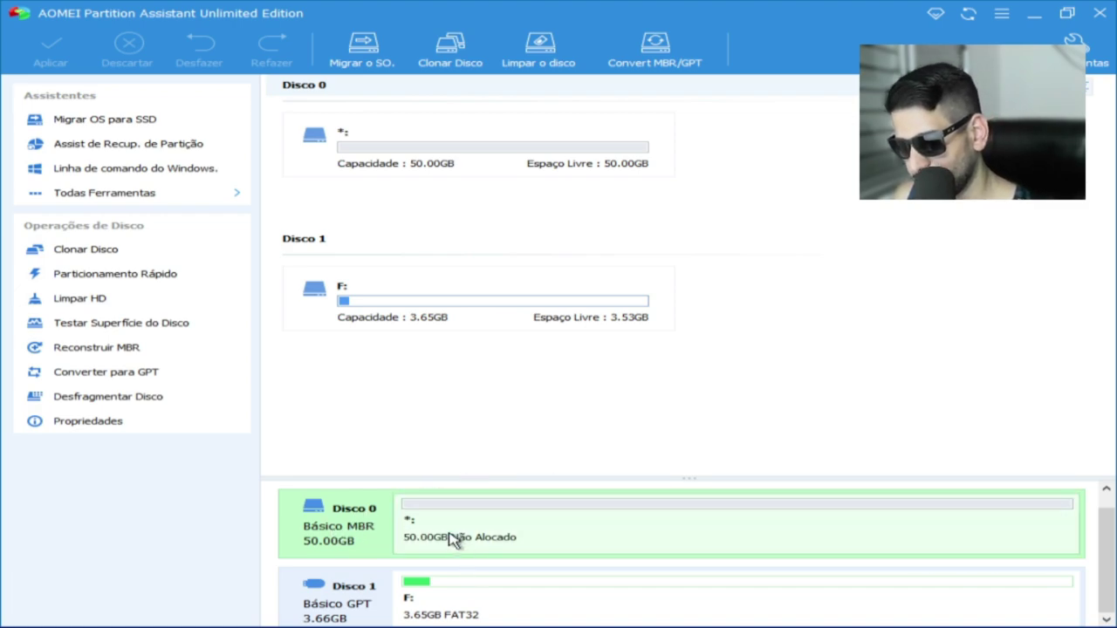
right_click(366, 516)
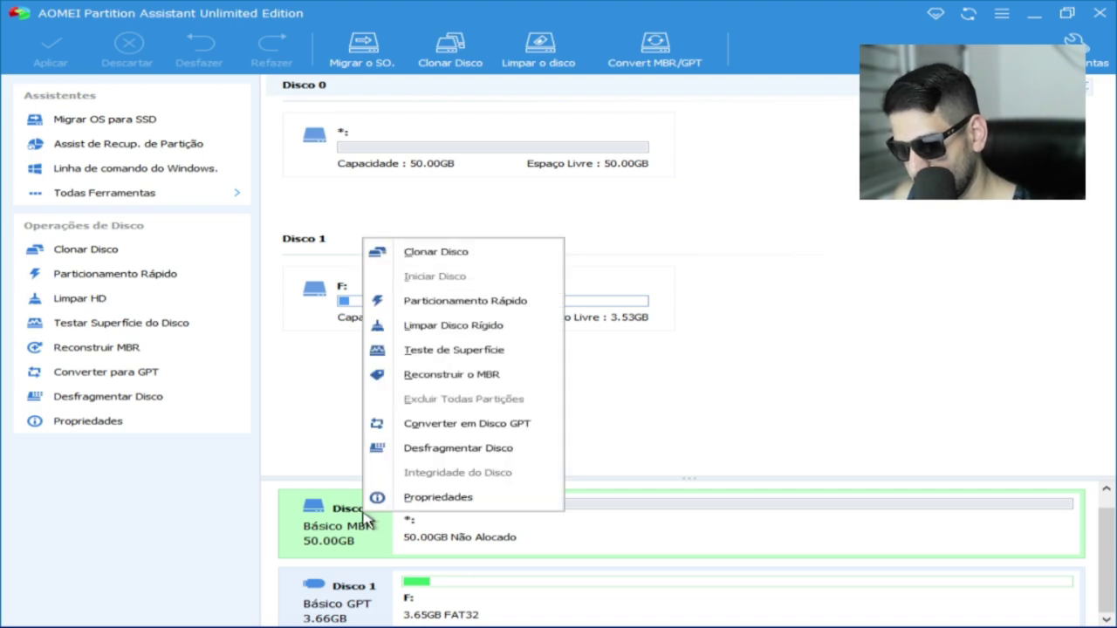
left_click(442, 427)
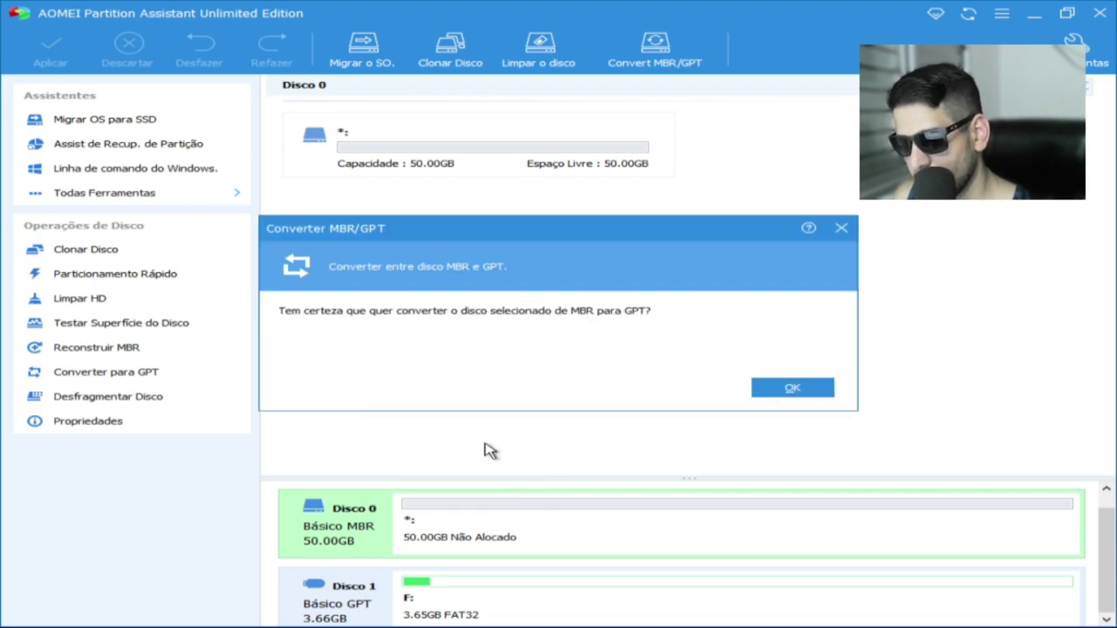
left_click(786, 395)
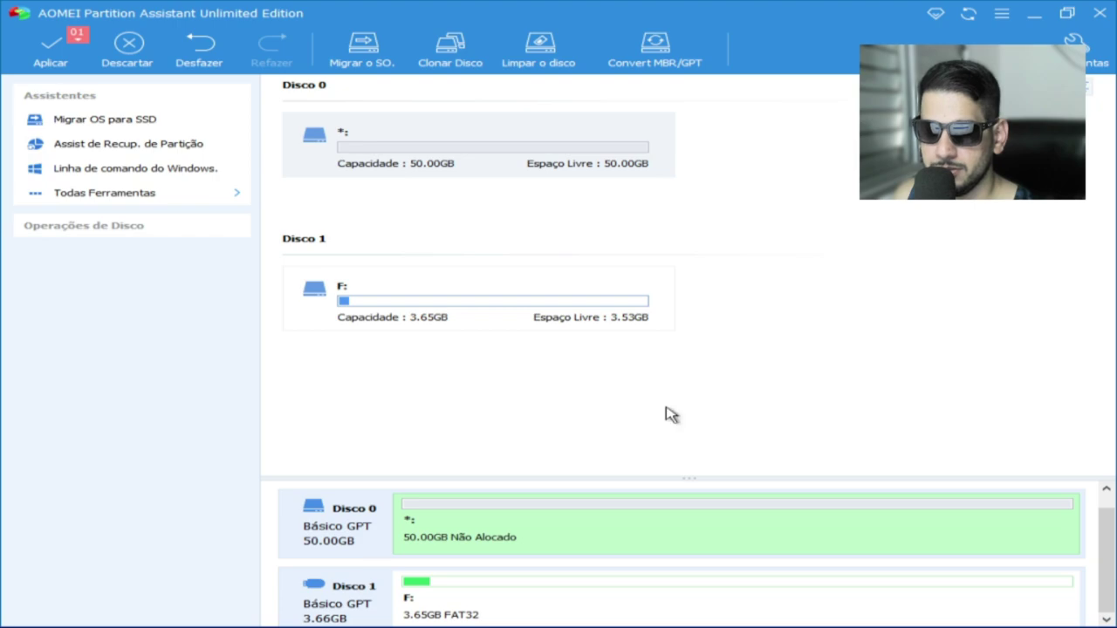
- Apply the pending GPT conversion of Disk 0 and dismiss the completion notice
left_click(386, 529)
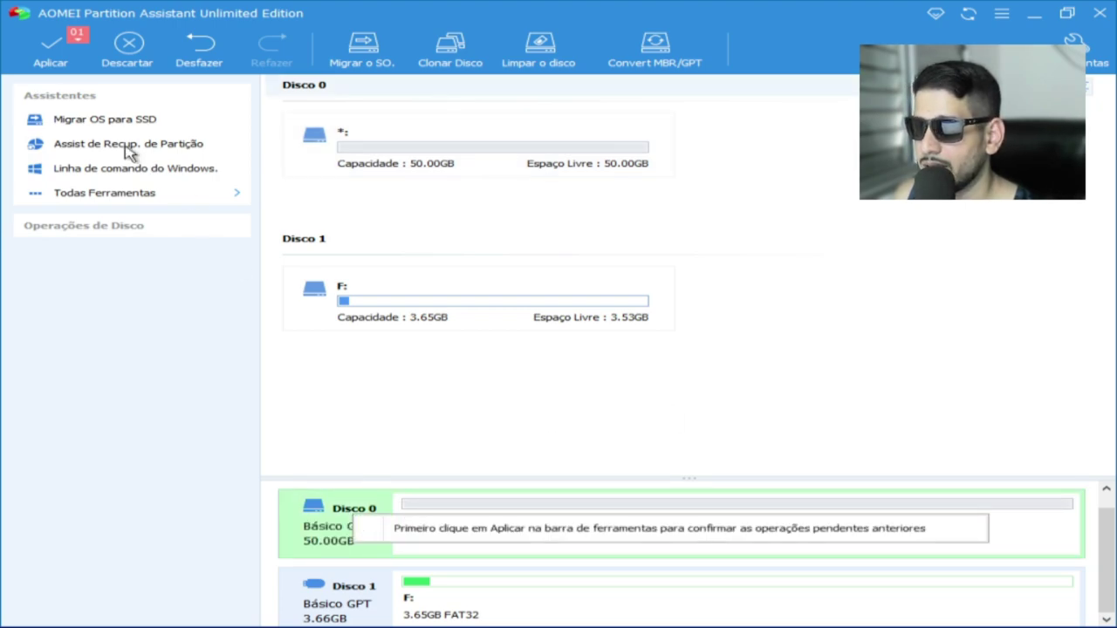
left_click(49, 48)
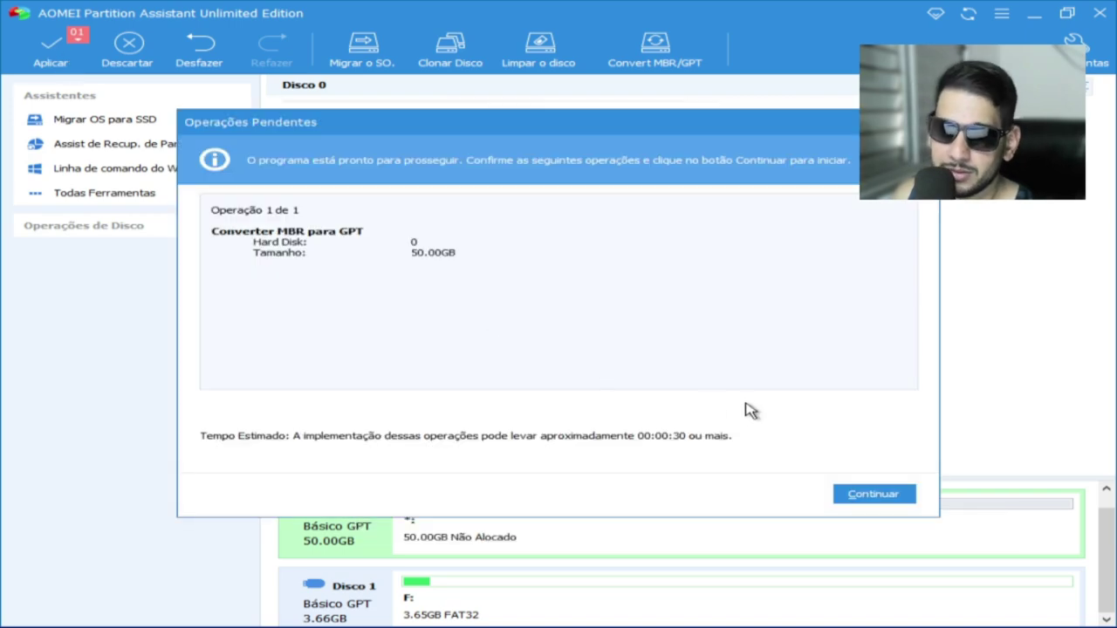
left_click(855, 498)
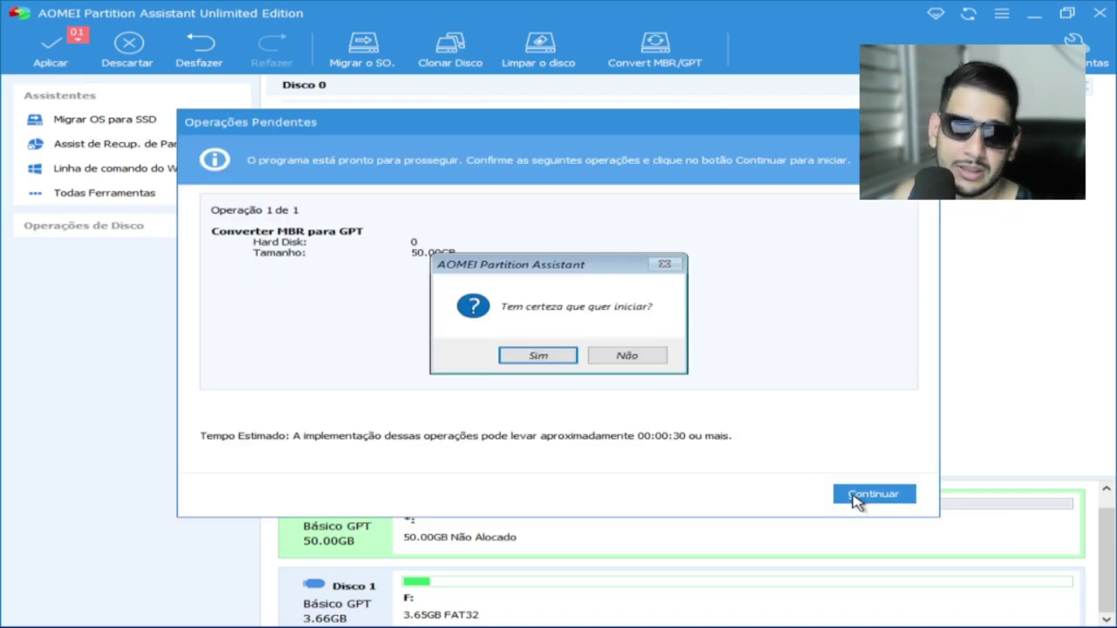
left_click(553, 354)
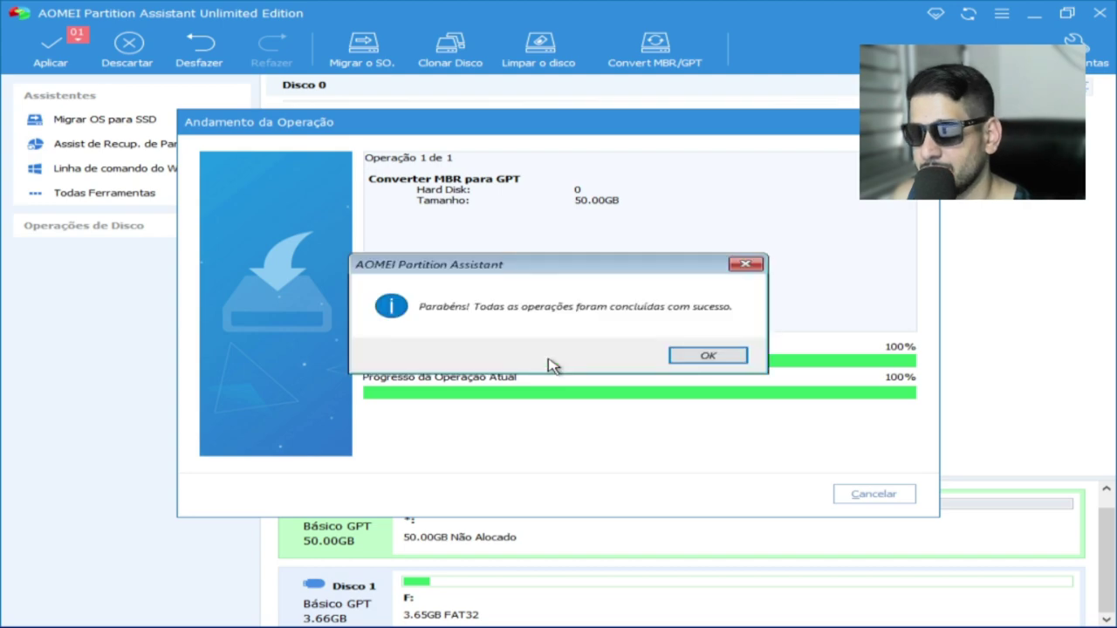
left_click(707, 356)
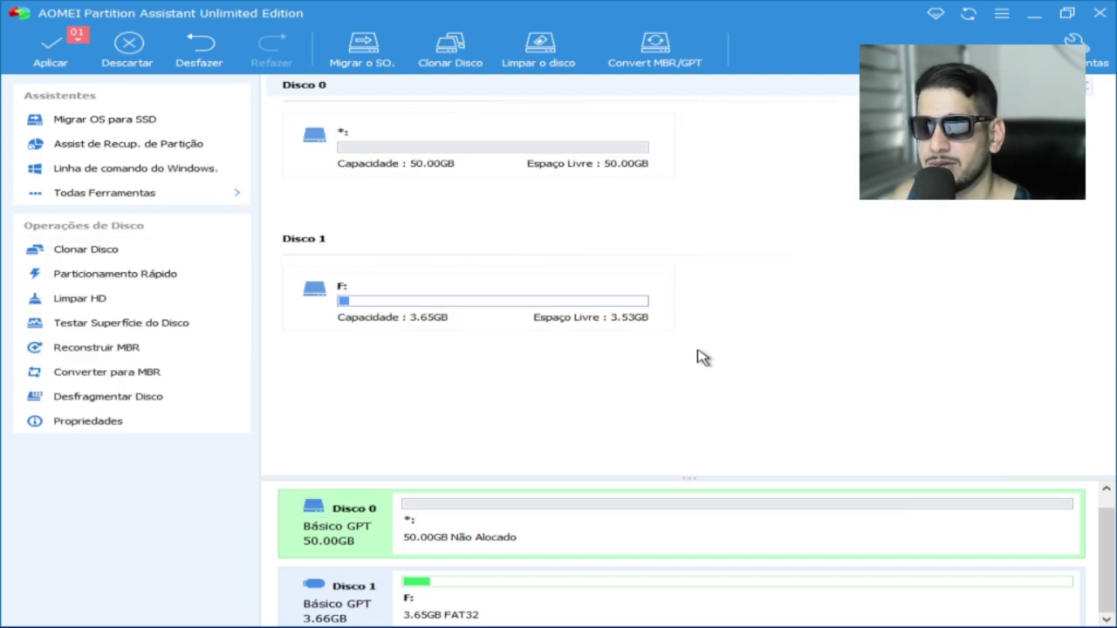
right_click(353, 530)
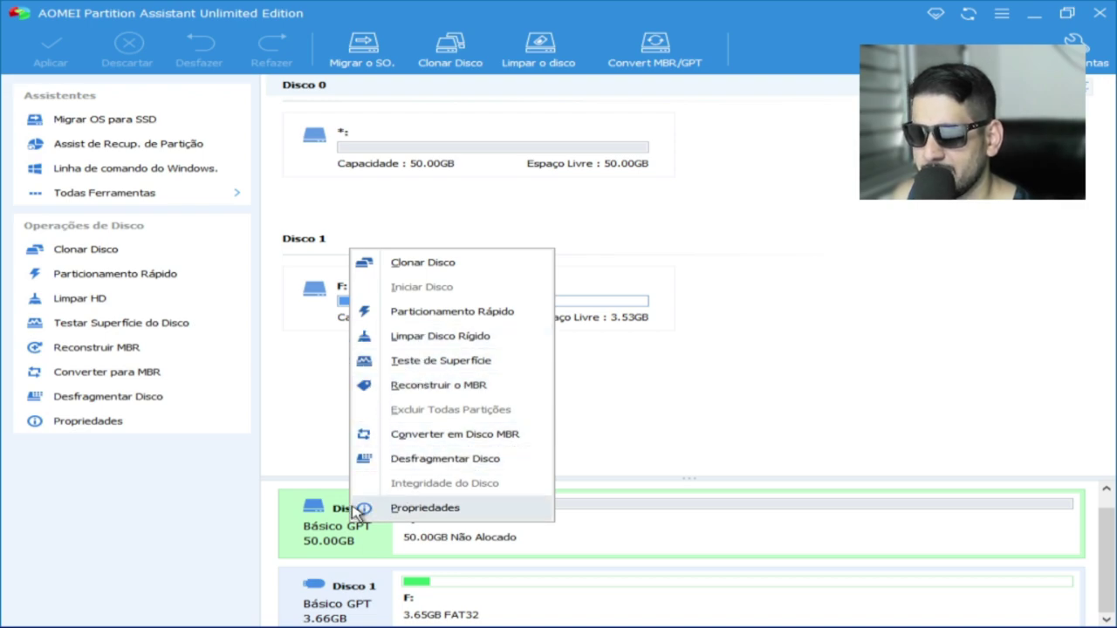
right_click(312, 526)
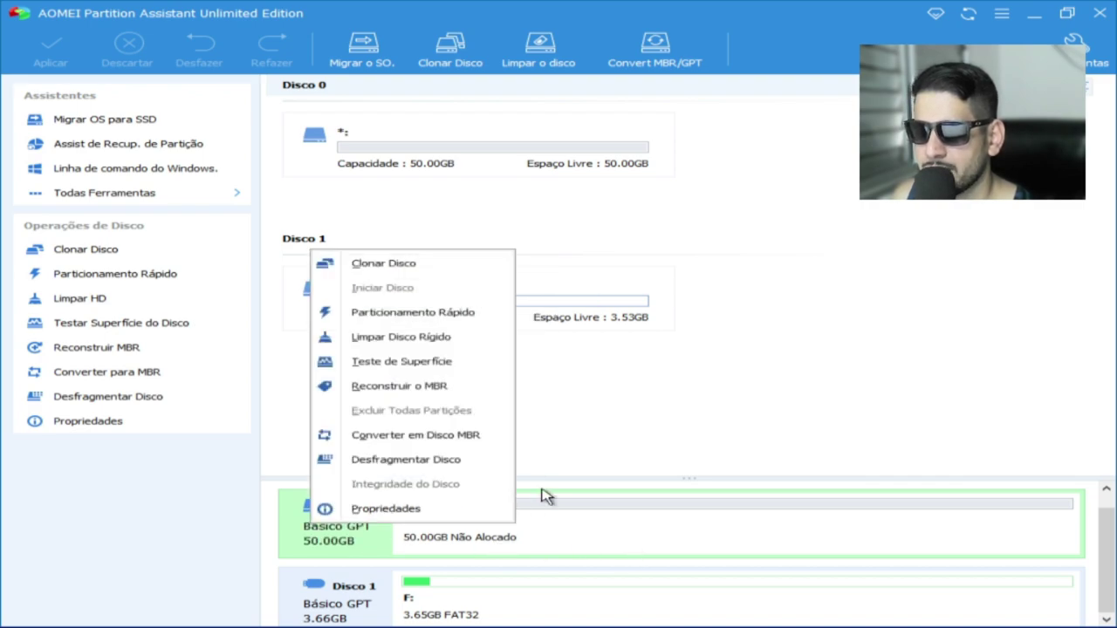
left_click(436, 312)
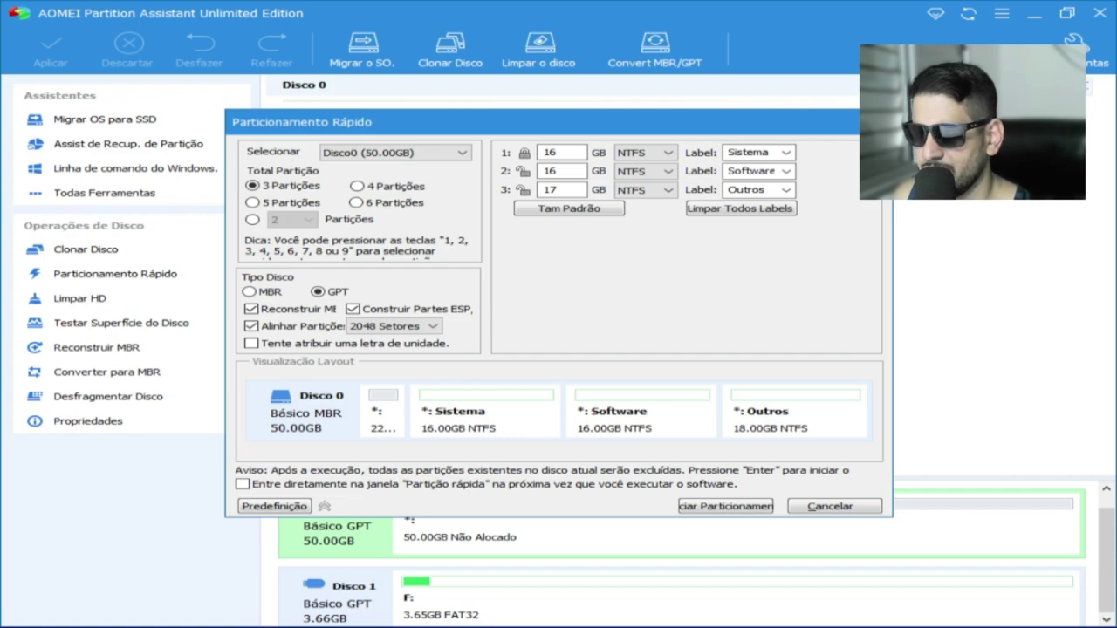
key("Escape")
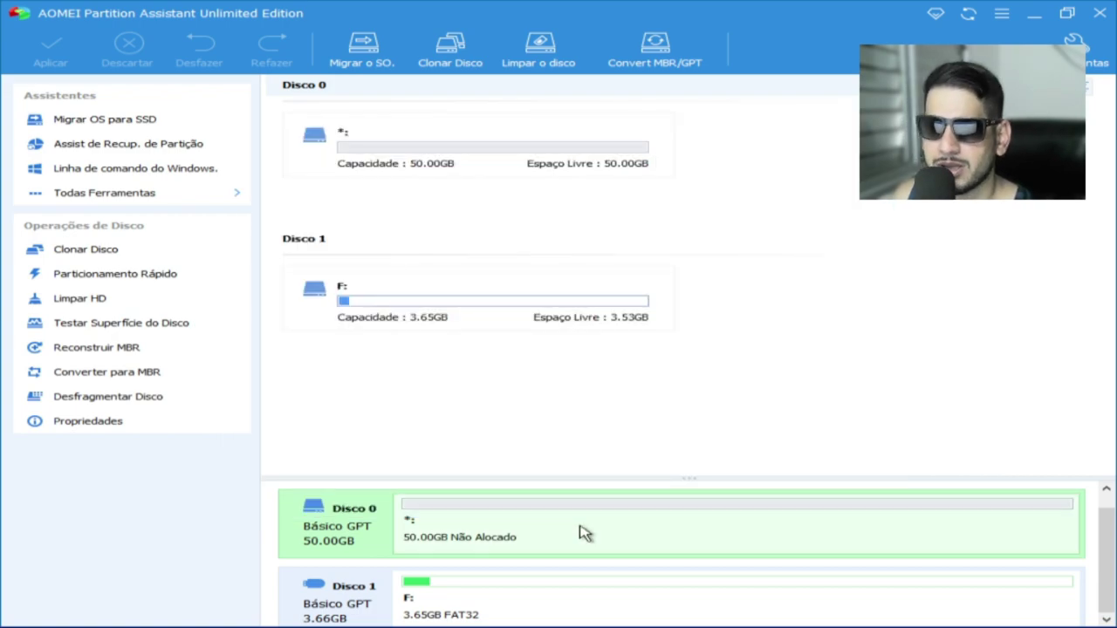
- Create an NTFS partition with letter C: on Disk 0's unallocated space, using the full 49.99 GB
left_click(509, 166)
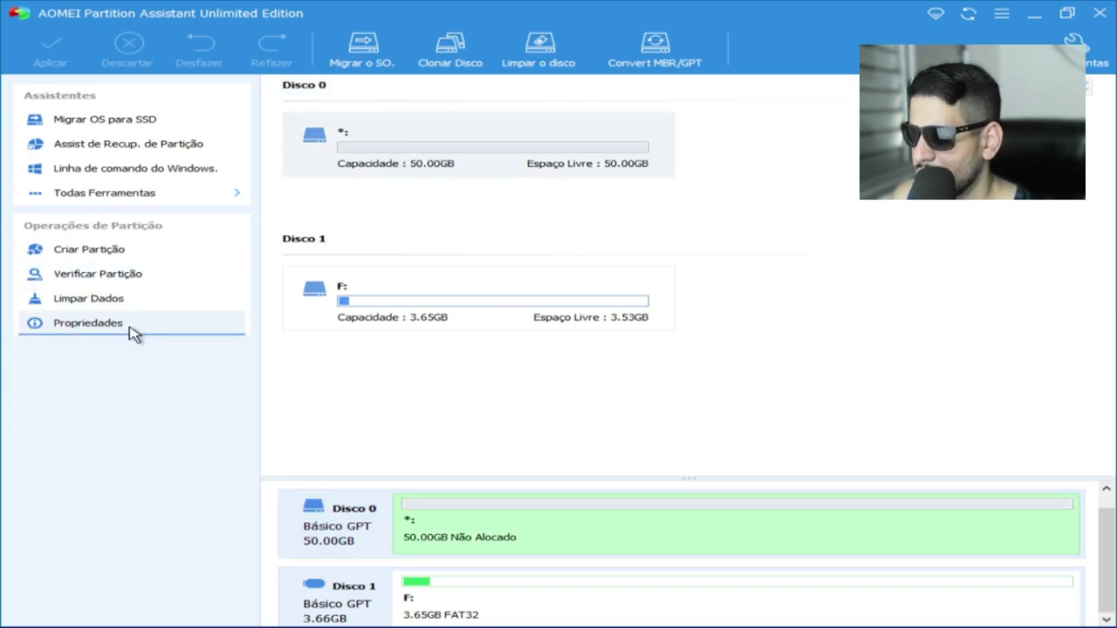
left_click(101, 250)
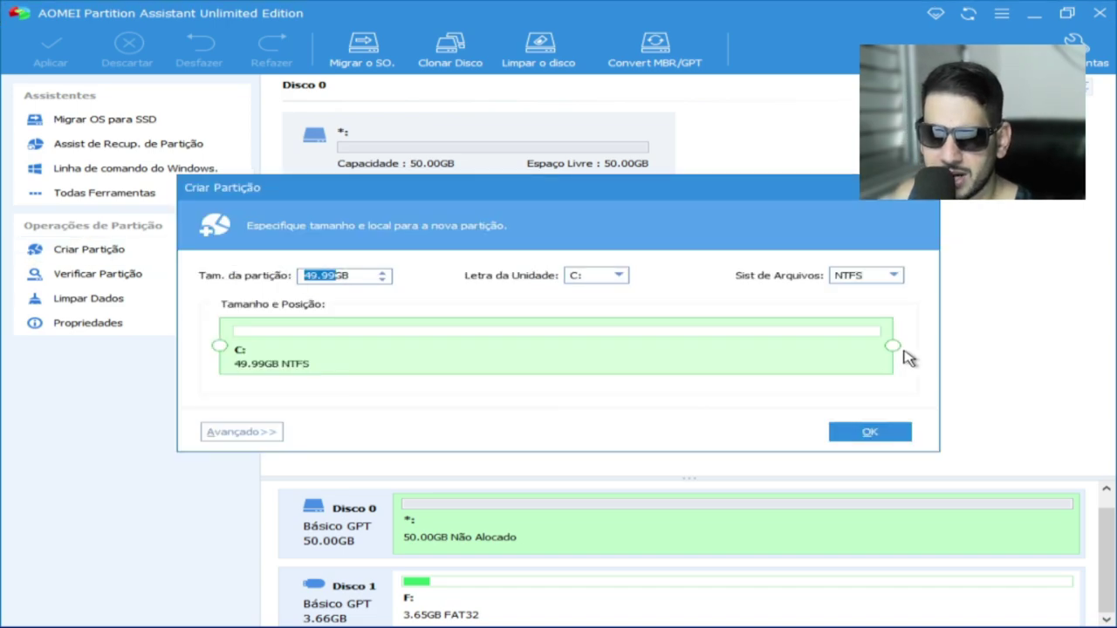
left_click_drag(901, 347, 787, 345)
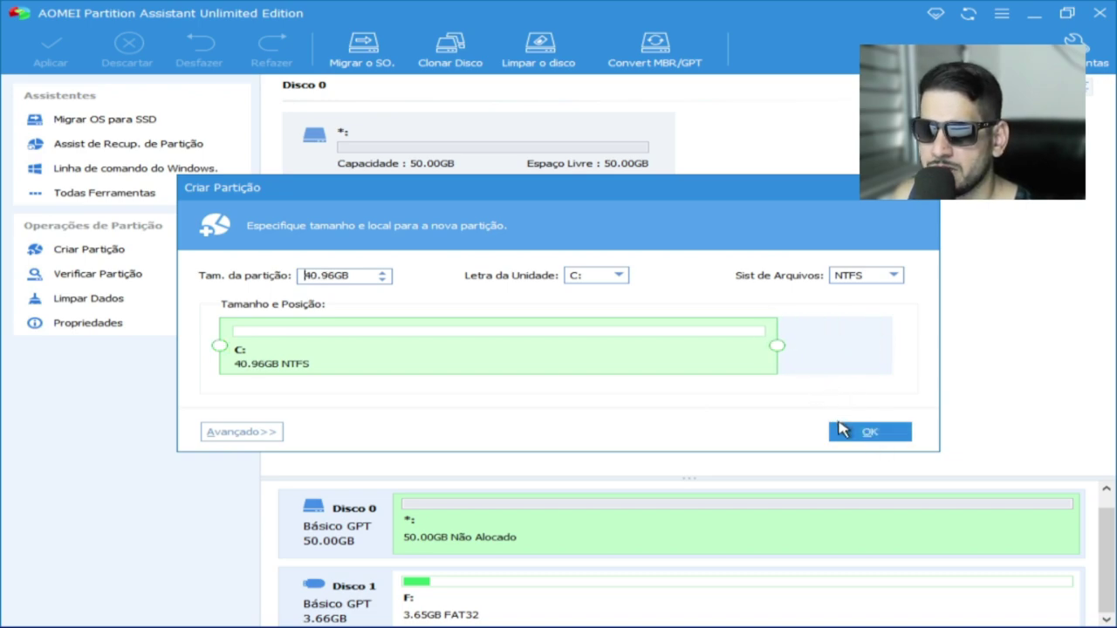
left_click_drag(778, 346, 995, 346)
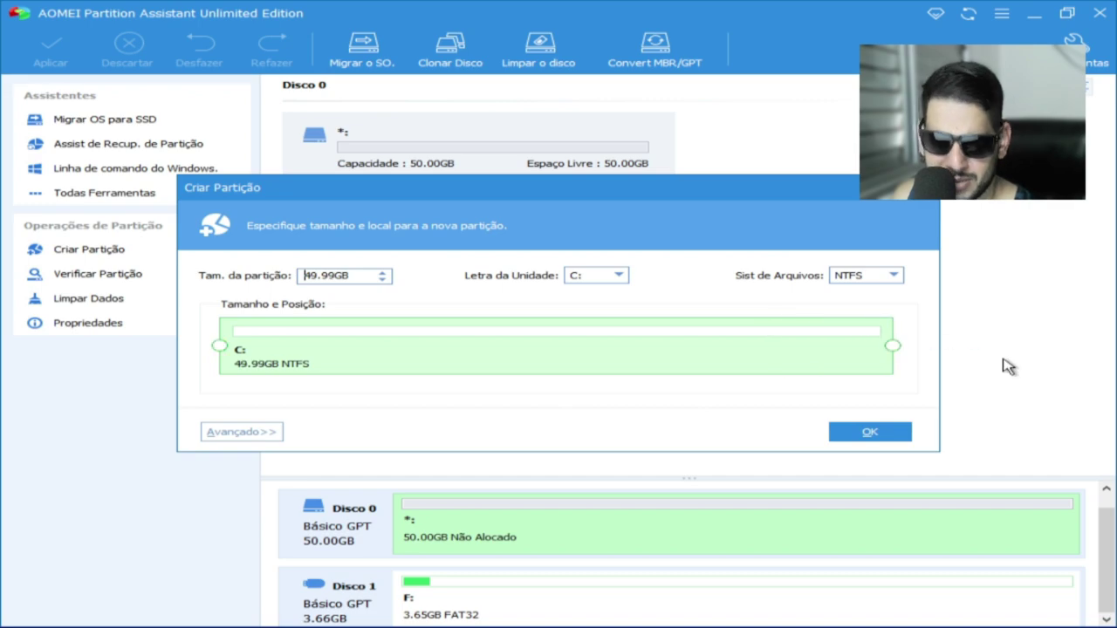
left_click(875, 434)
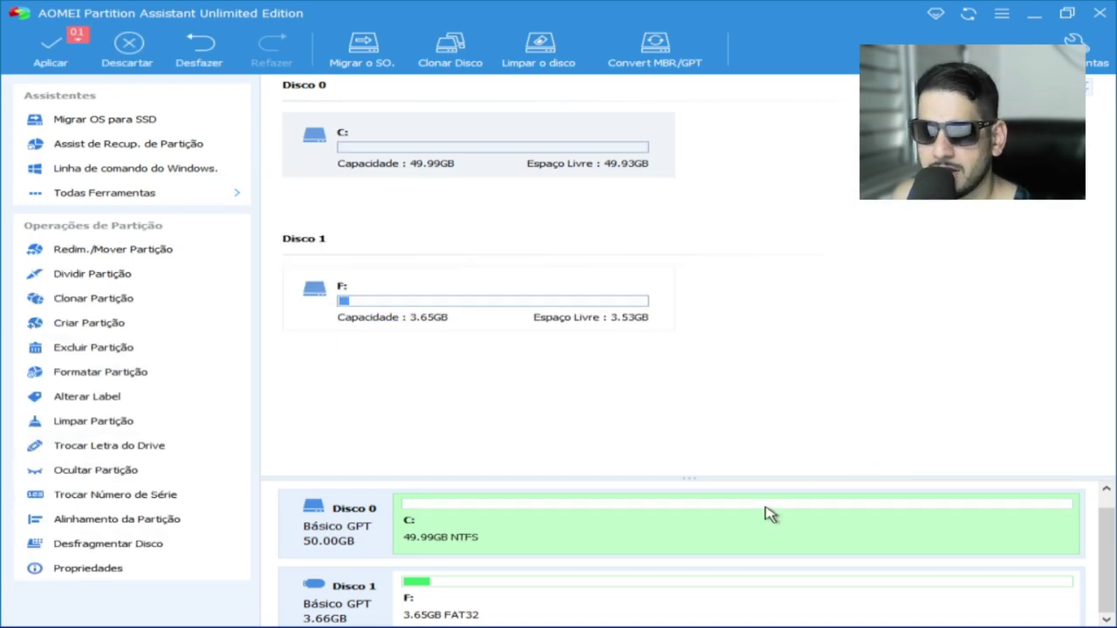
- Split the C: partition into about 40.71 GB for C: and a new partition D: of about 9.28 GB
right_click(753, 534)
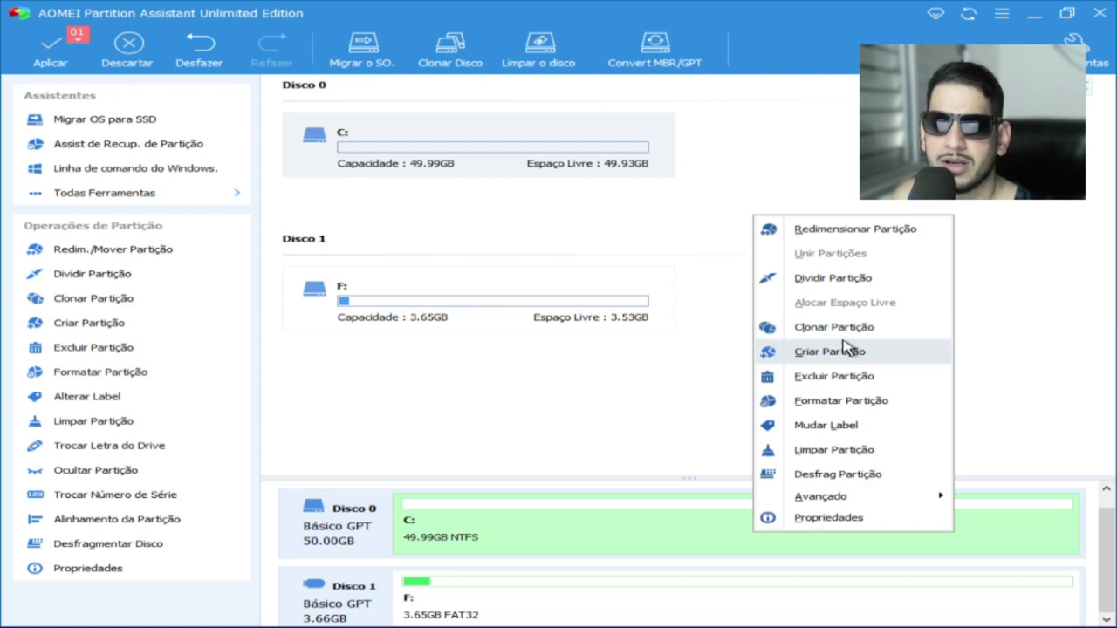
left_click(853, 283)
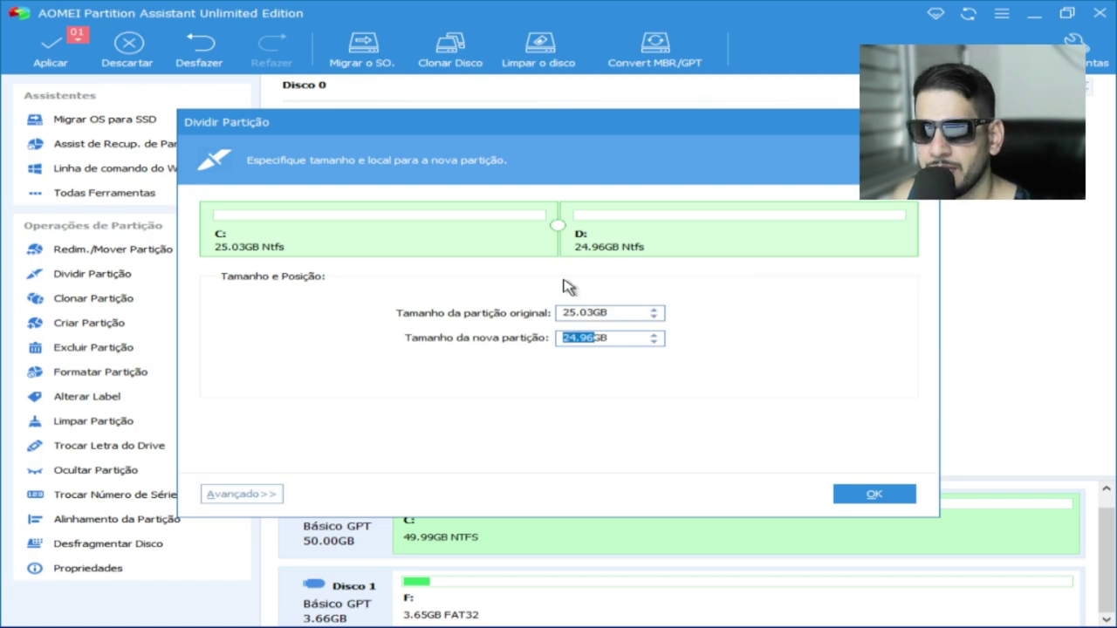
left_click_drag(558, 228, 740, 233)
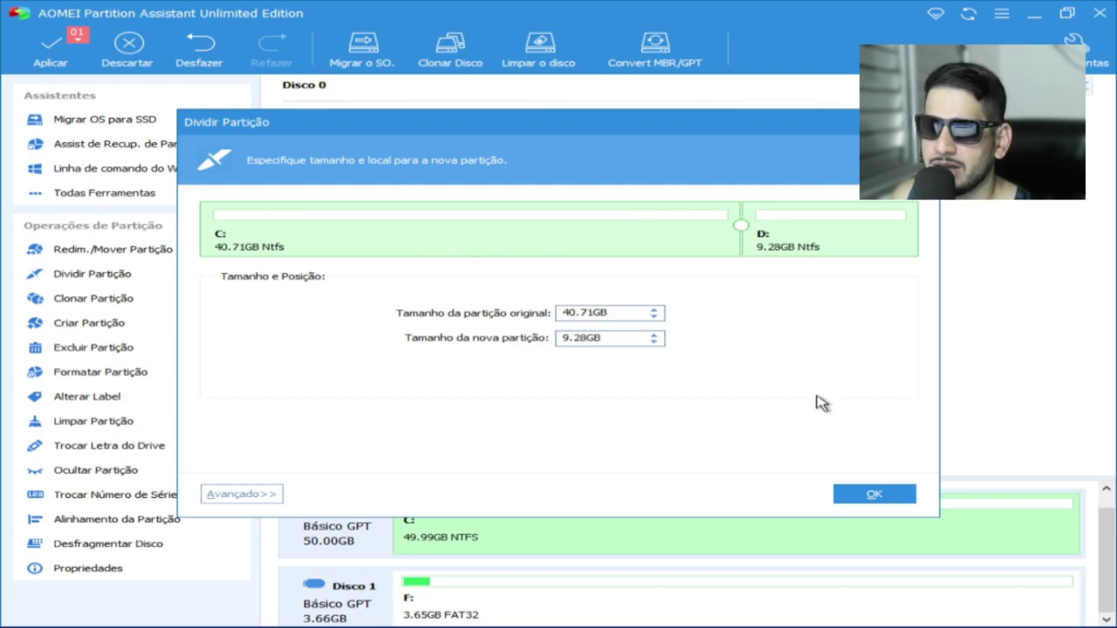
left_click(878, 493)
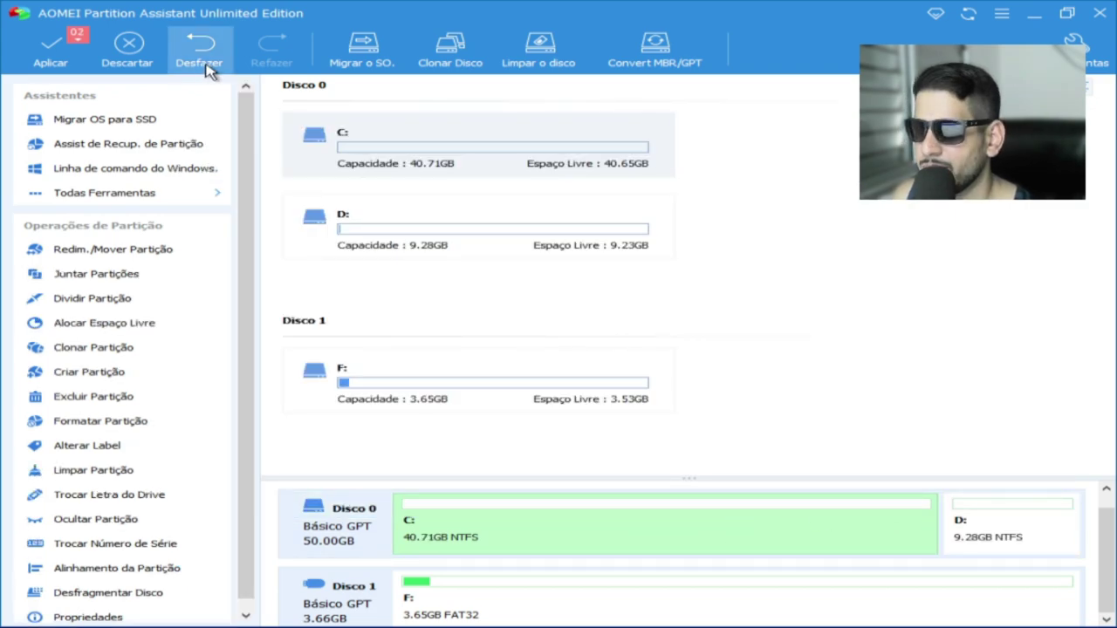
- Apply the pending create and split operations on Disk 0 and dismiss the completion notice
left_click(41, 55)
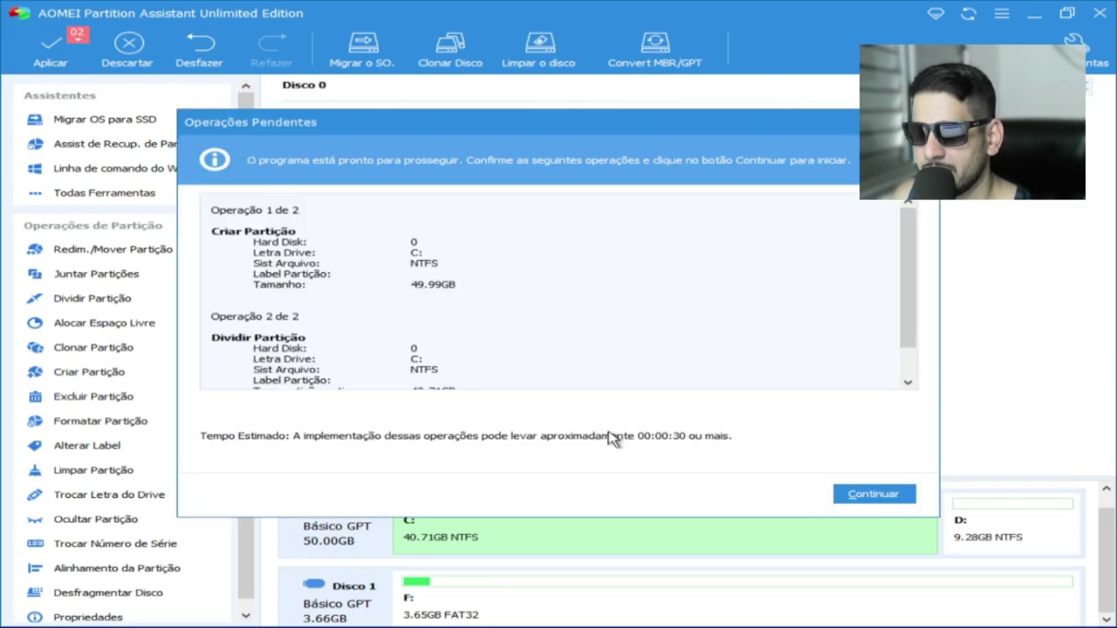
left_click(842, 498)
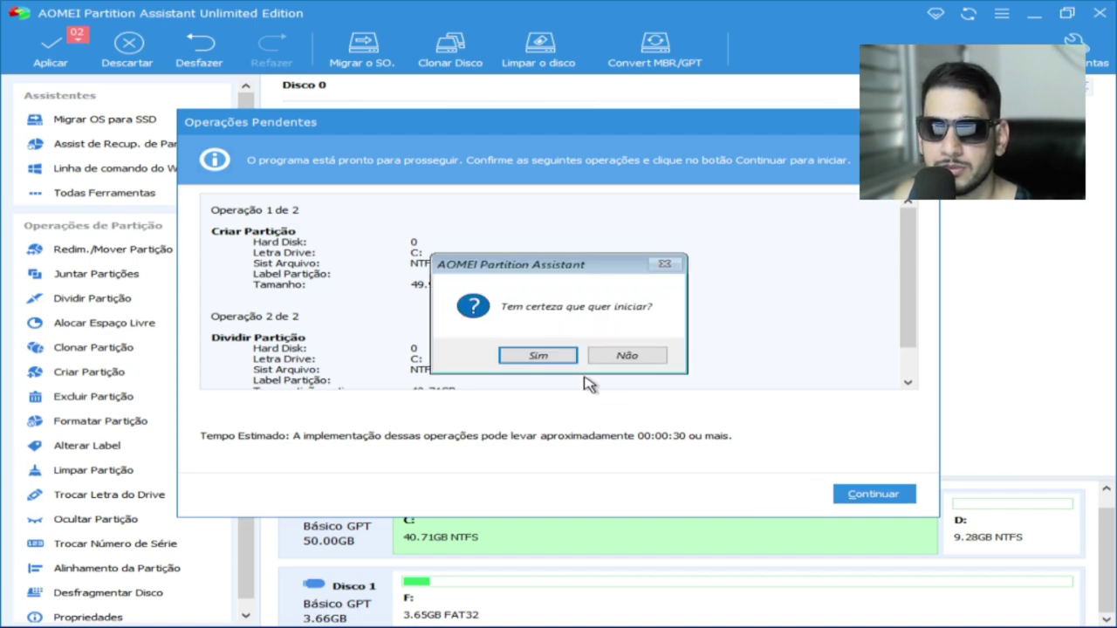
left_click(534, 356)
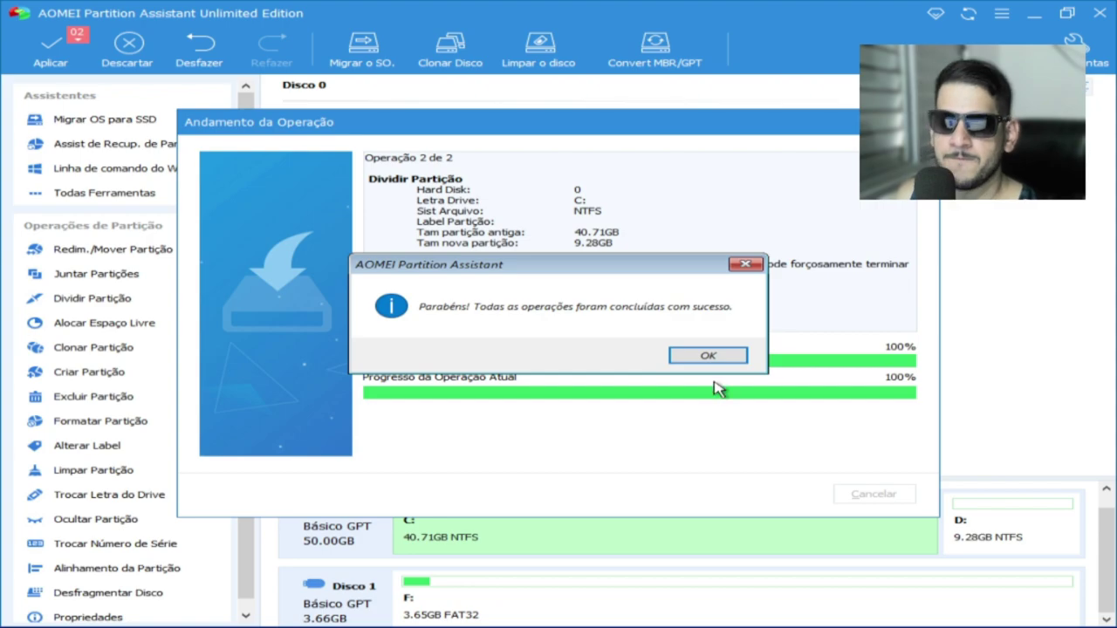
left_click(713, 356)
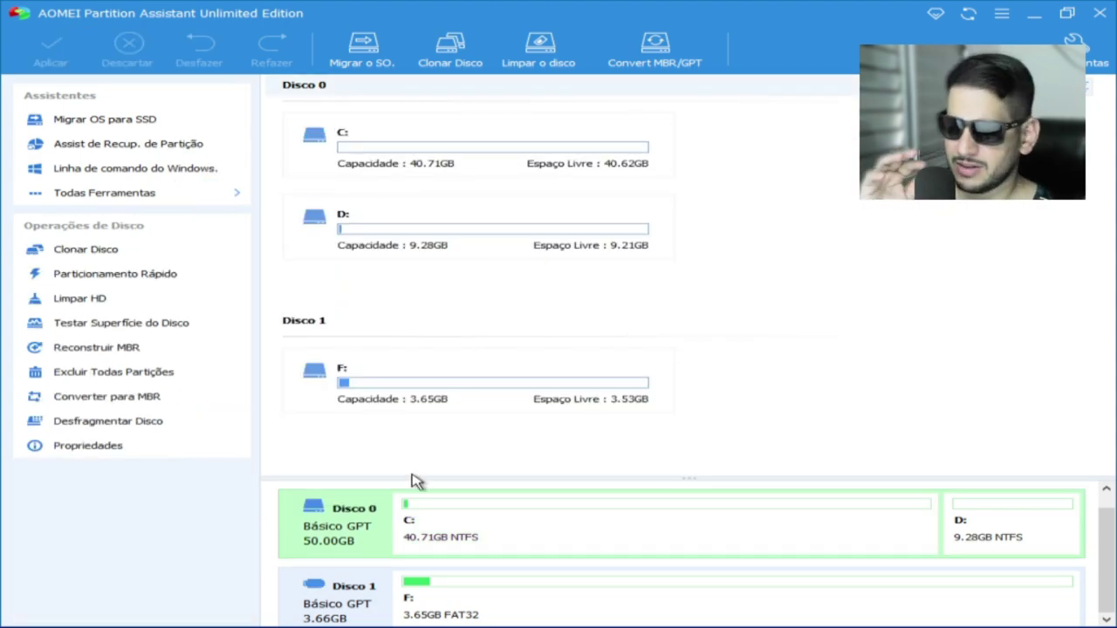
- Examine the operations available for Disk 0 and its partitions, including the GPT-to-MBR conversion and the advanced options for D:
right_click(334, 529)
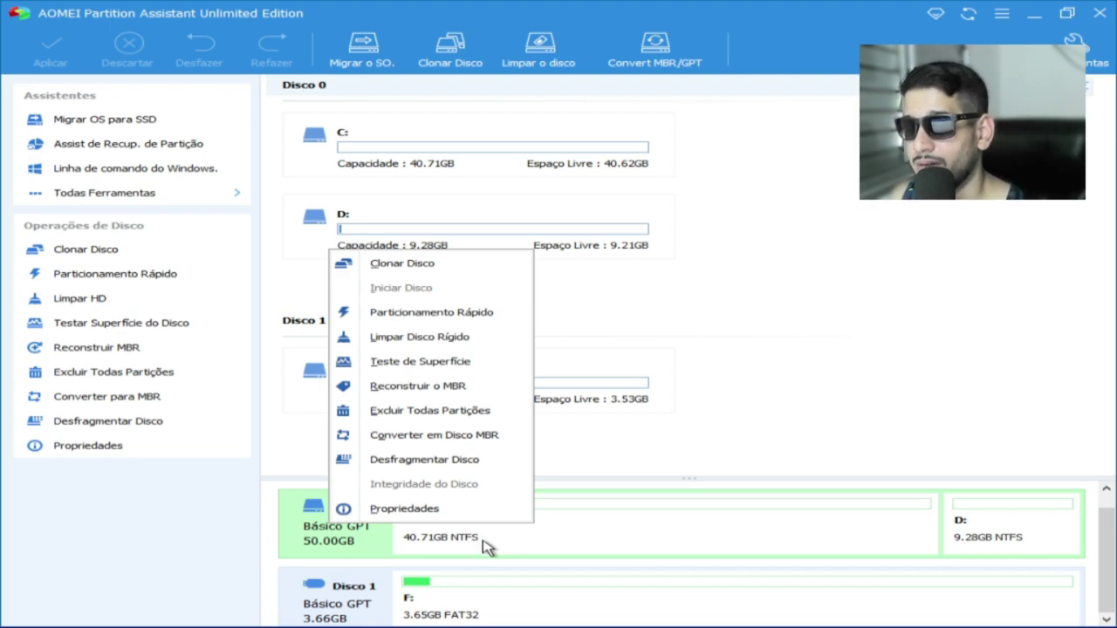
left_click(384, 587)
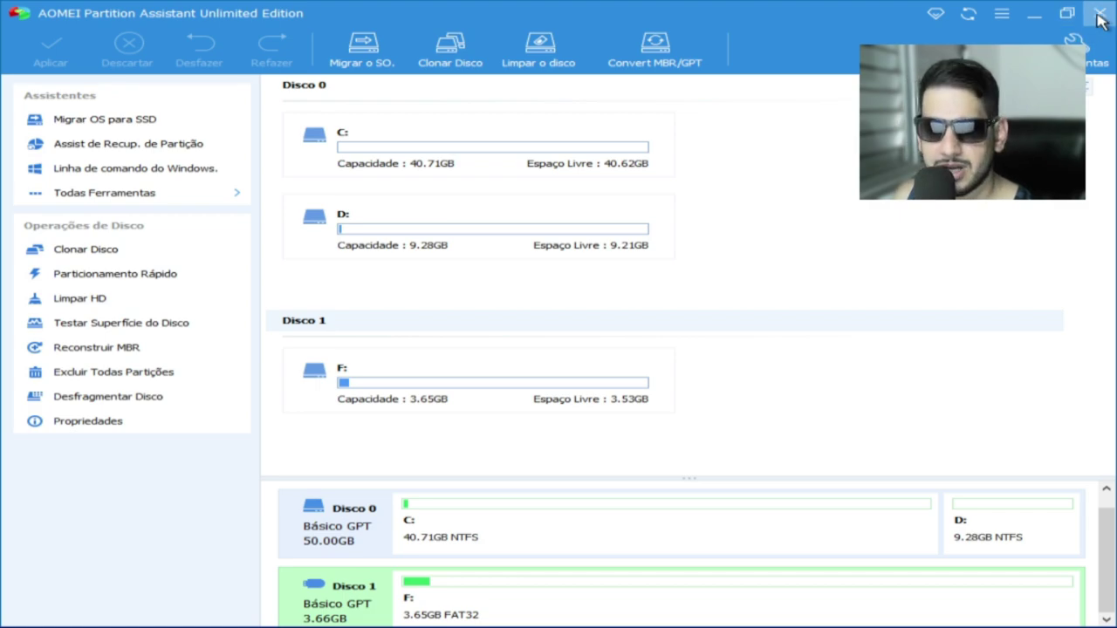
left_click(511, 166)
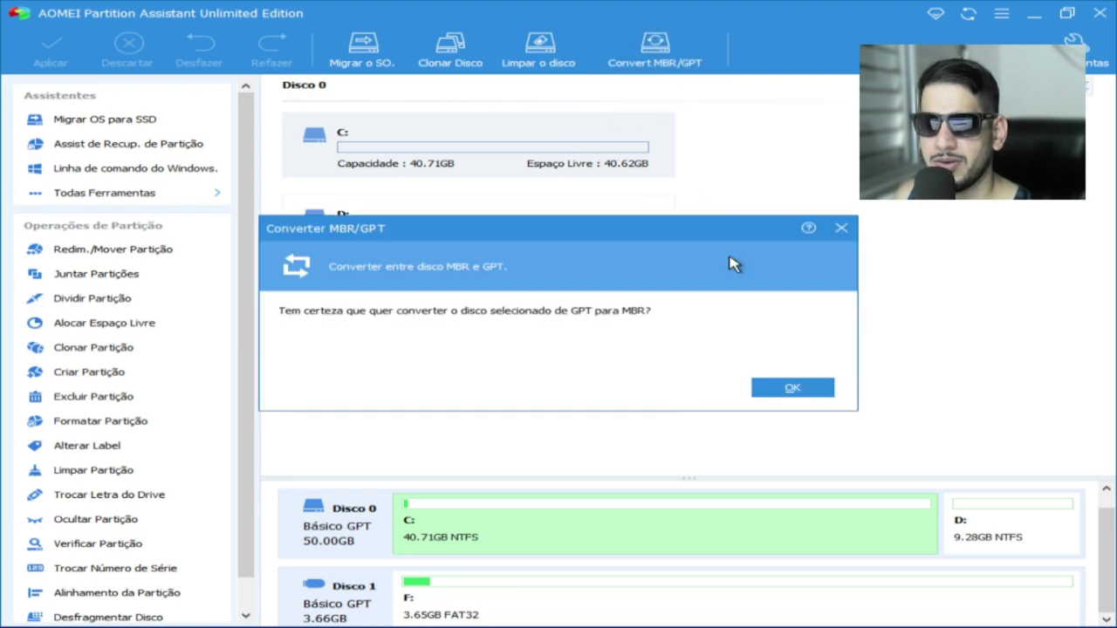
left_click(840, 228)
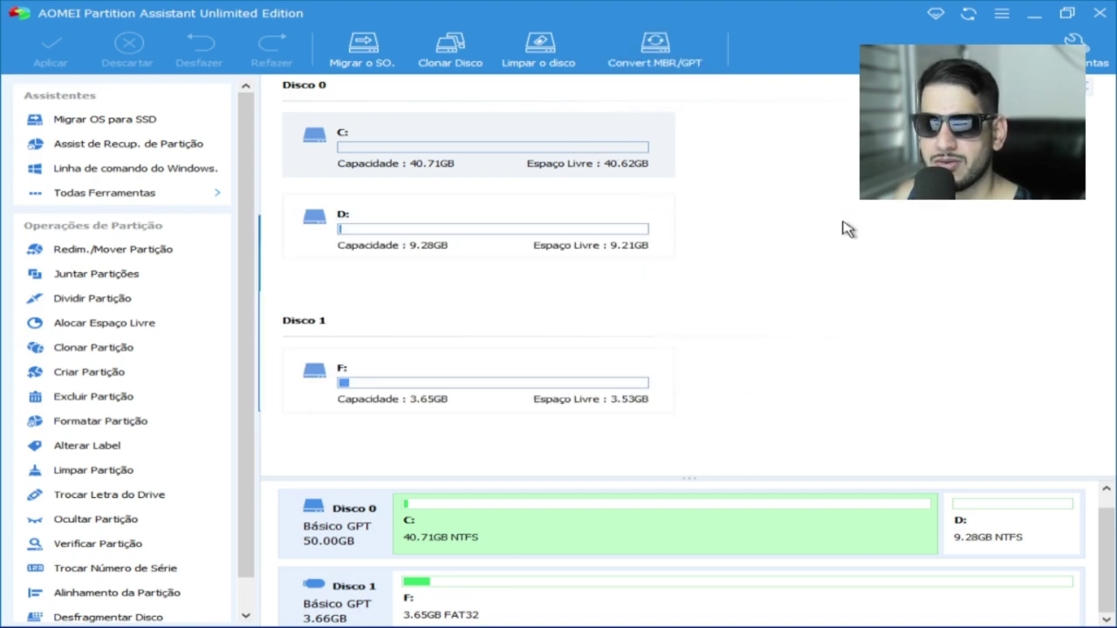
left_click(535, 229)
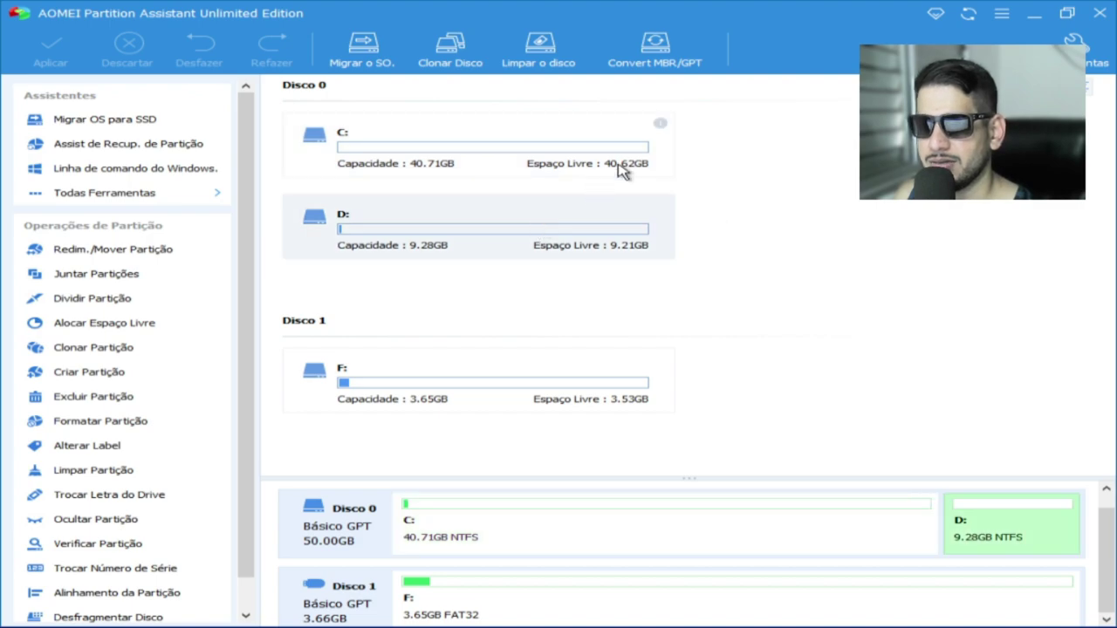
left_click(663, 52)
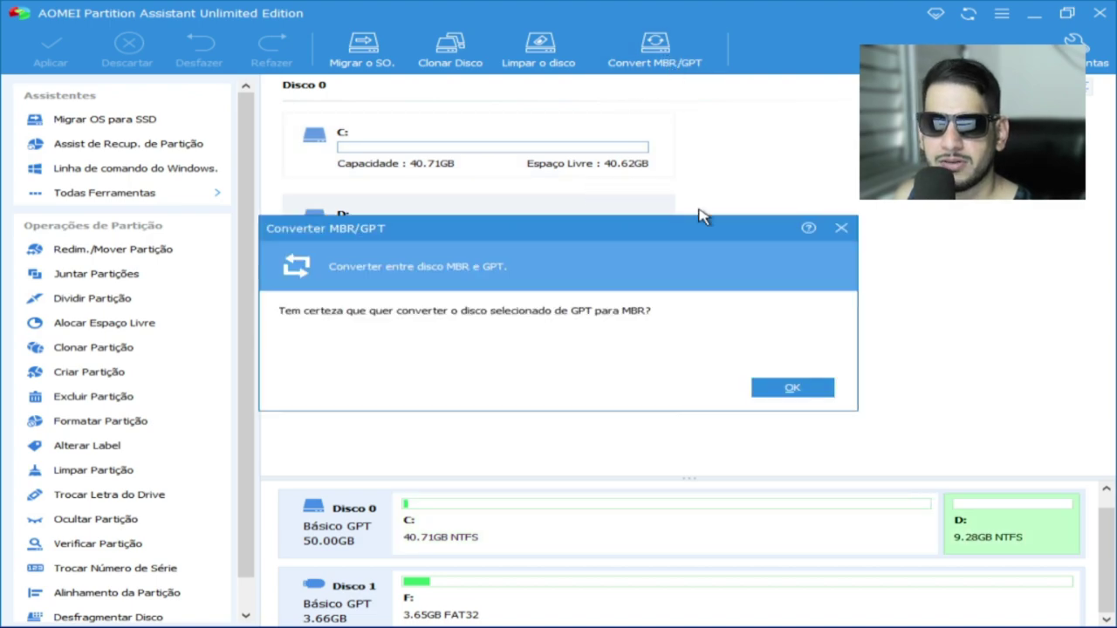
left_click(840, 227)
right_click(999, 526)
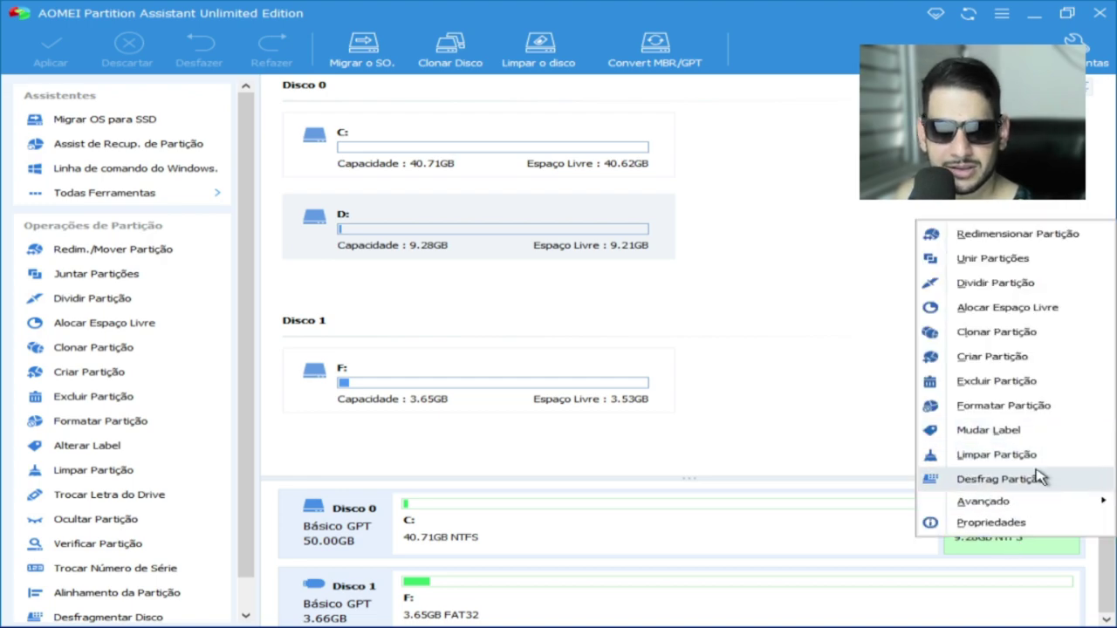
mouse_move(1030, 508)
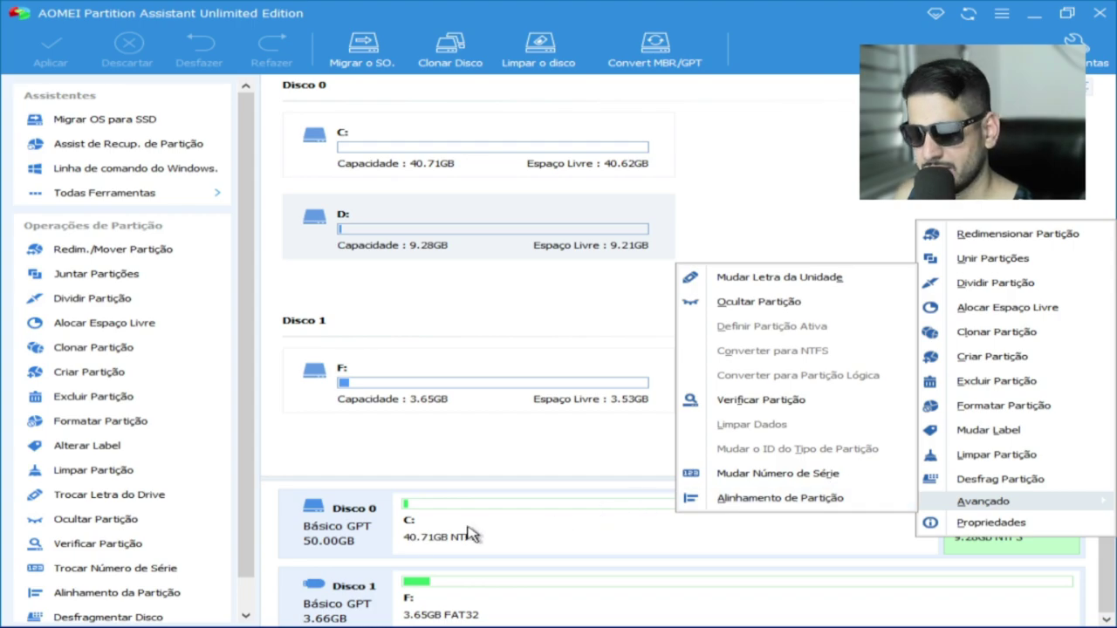
left_click(341, 529)
right_click(343, 527)
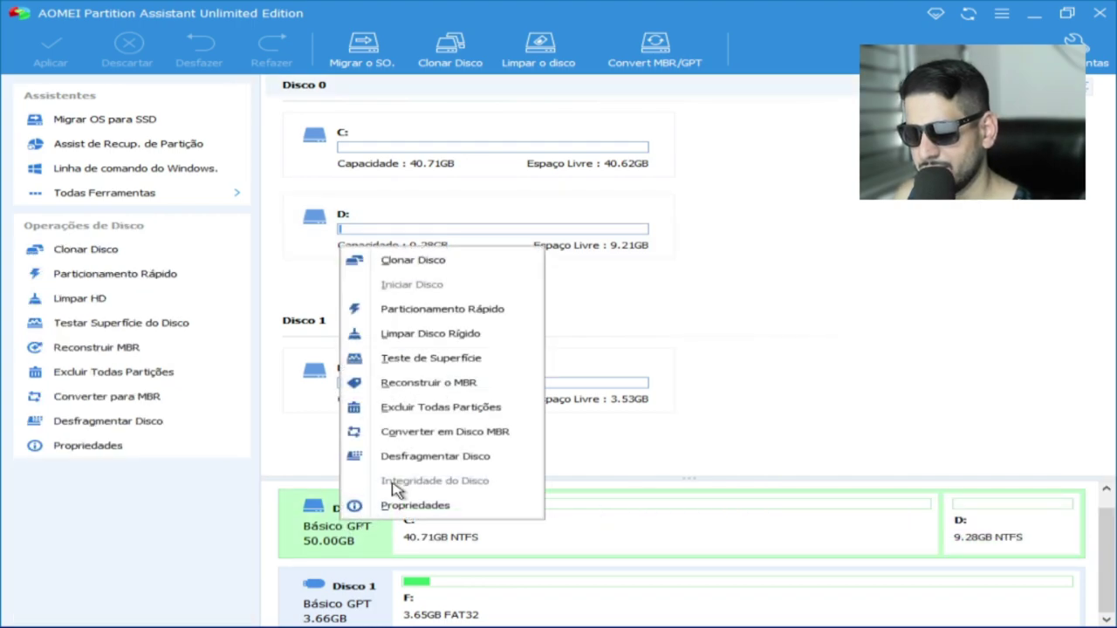
- Close AOMEI Partition Assistant and open the Windows installer from the desktop
left_click(852, 246)
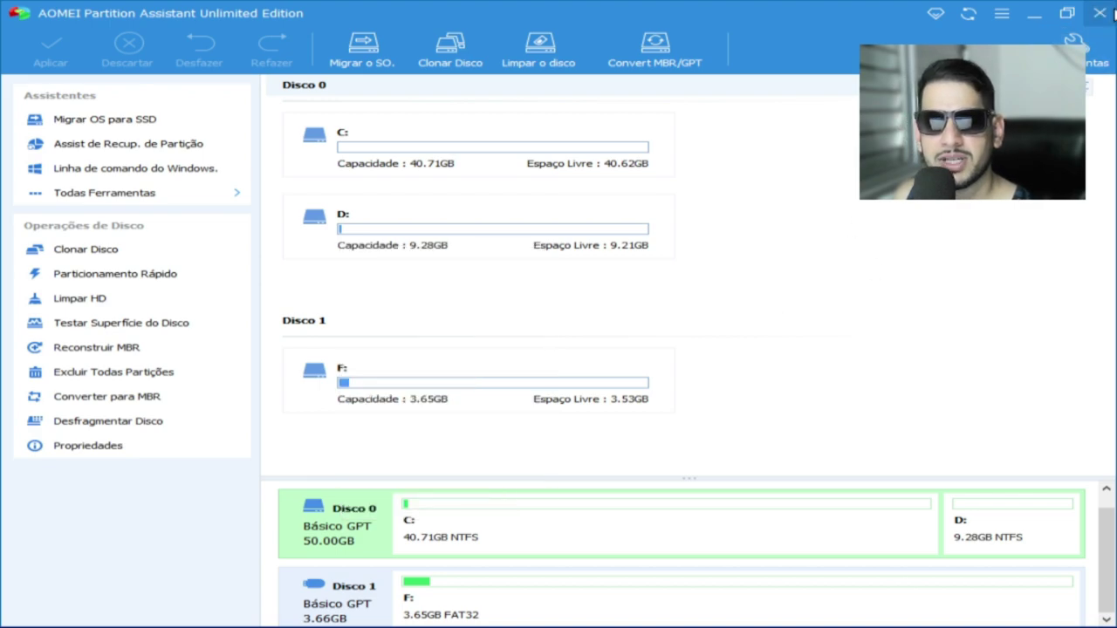
left_click(1099, 12)
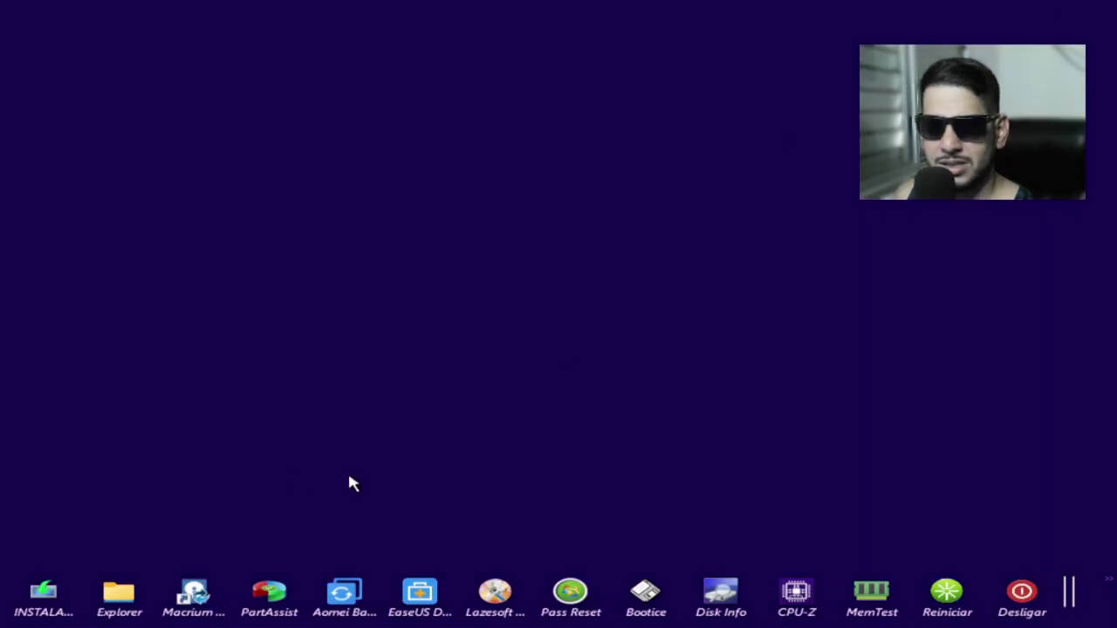
left_click(48, 600)
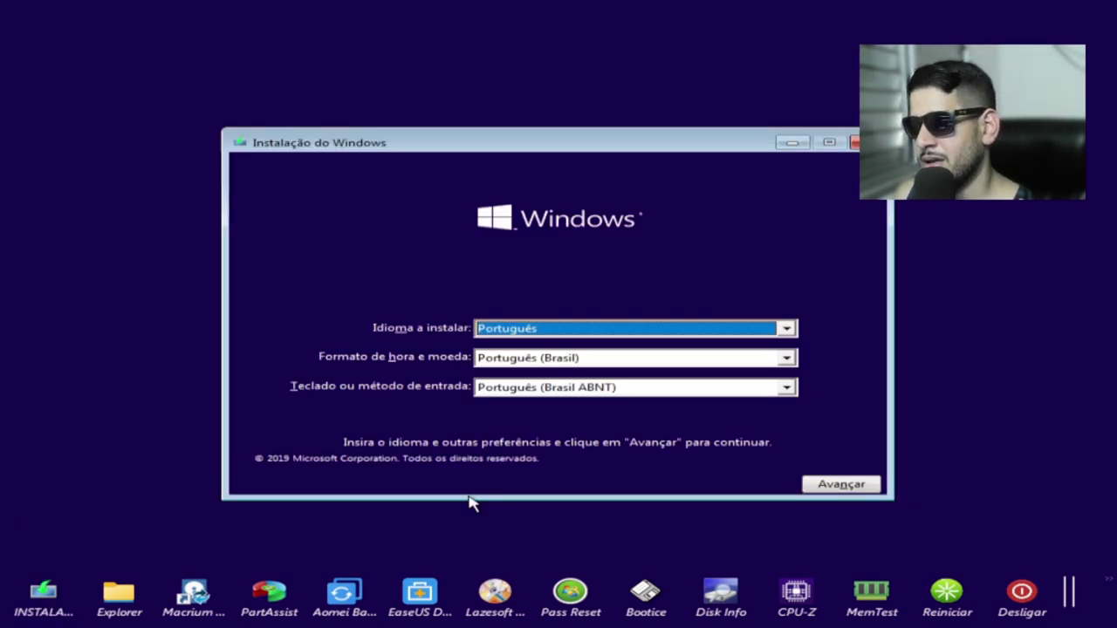
- Set the installer's keyboard or input method to Português (Brasil ABNT2) and continue past the language settings
left_click(646, 397)
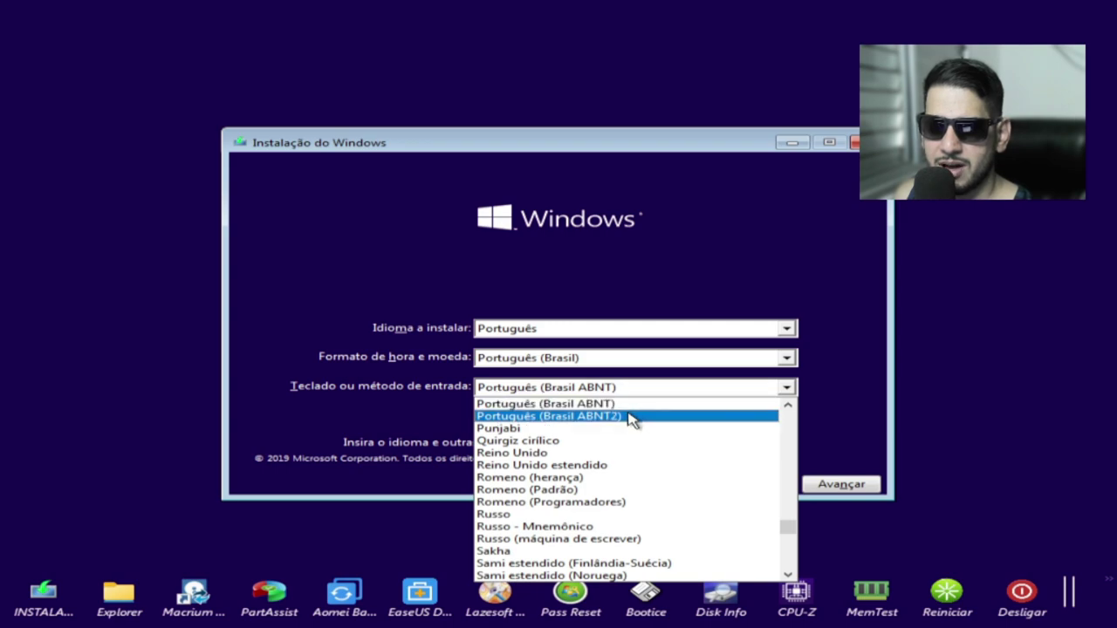
left_click(634, 417)
left_click(839, 482)
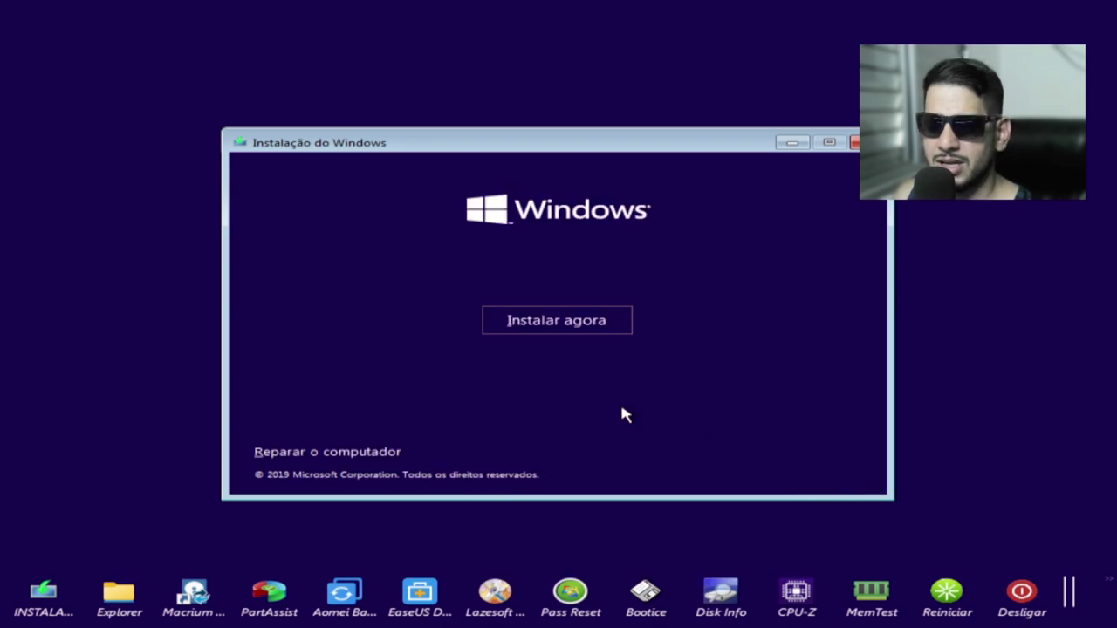
- Start the Windows installation and choose Windows 10 Enterprise as the operating system to install
left_click(576, 326)
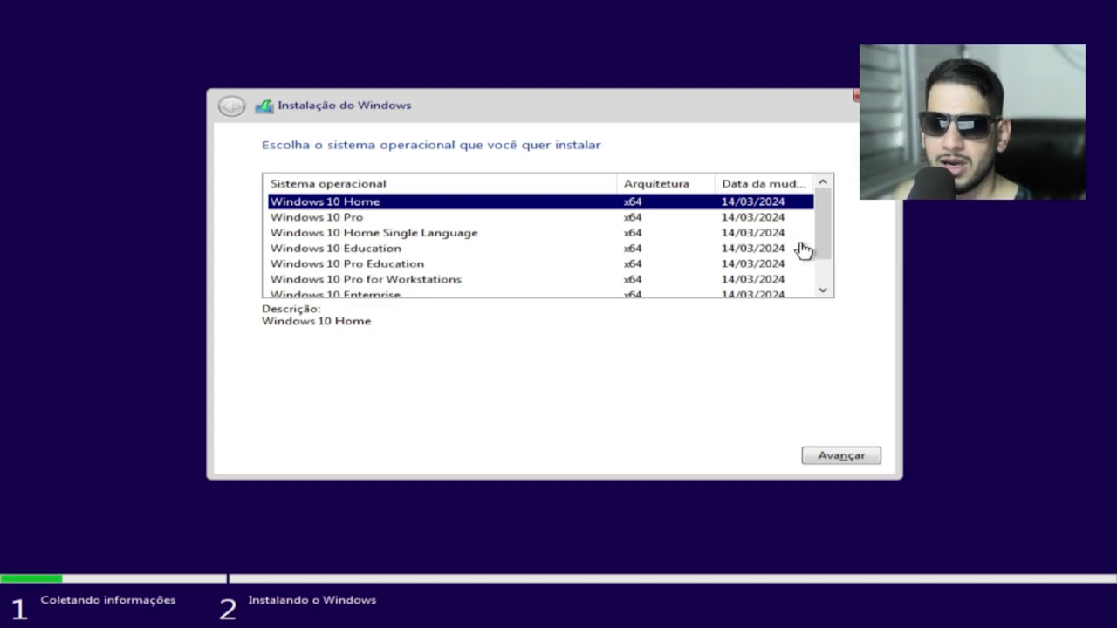
left_click_drag(815, 245, 810, 273)
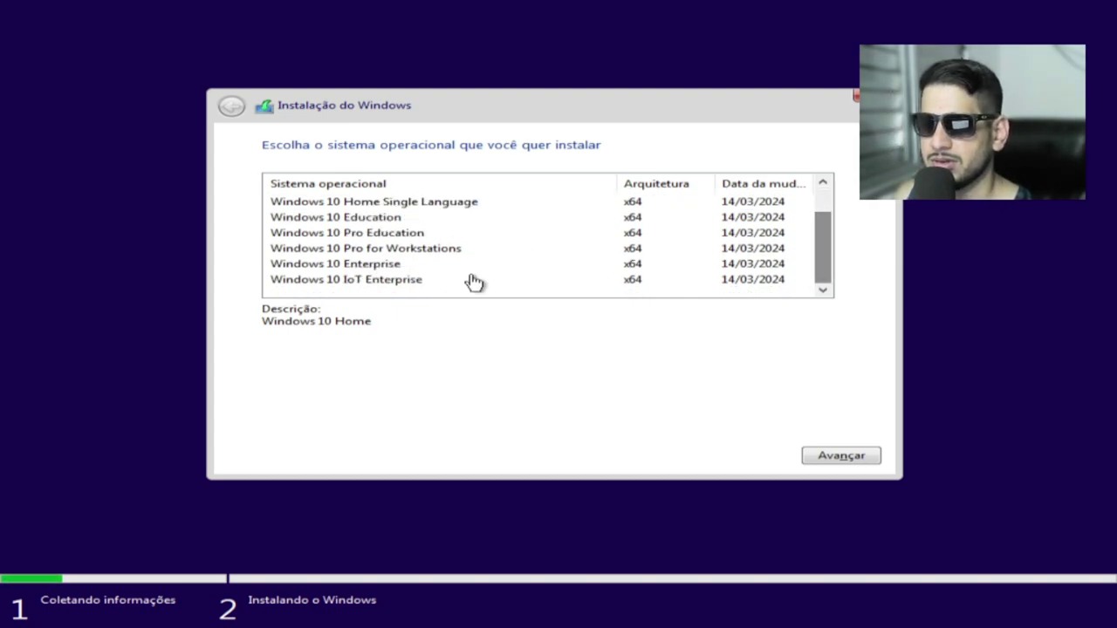
left_click(375, 264)
left_click(823, 457)
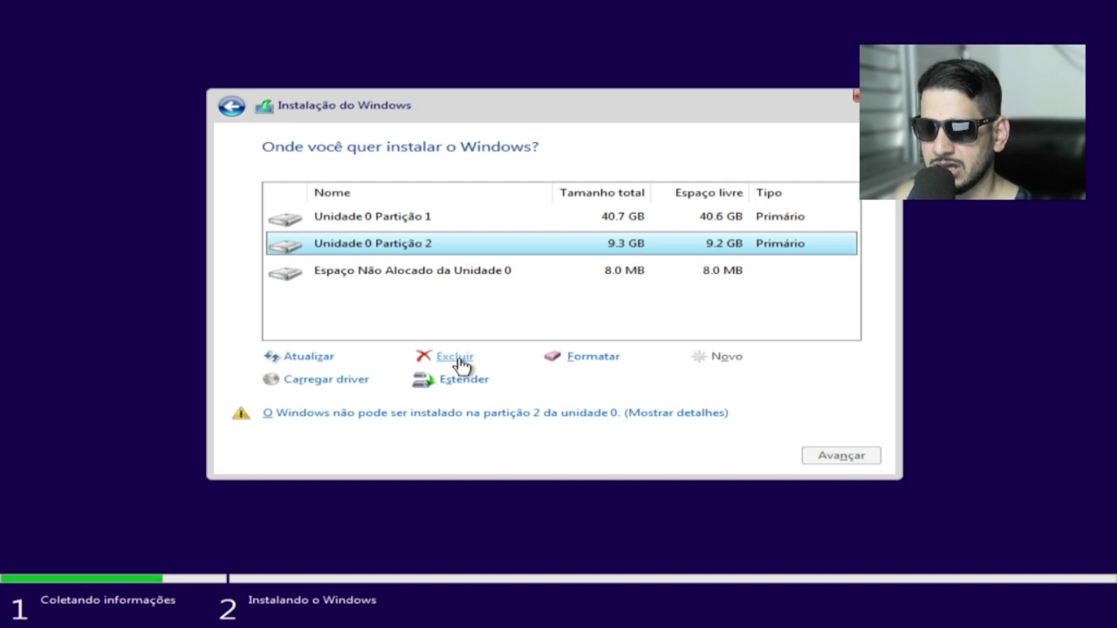
- Read the details of why Windows cannot be installed on partition 2 of drive 0 and dismiss the message
left_click(709, 412)
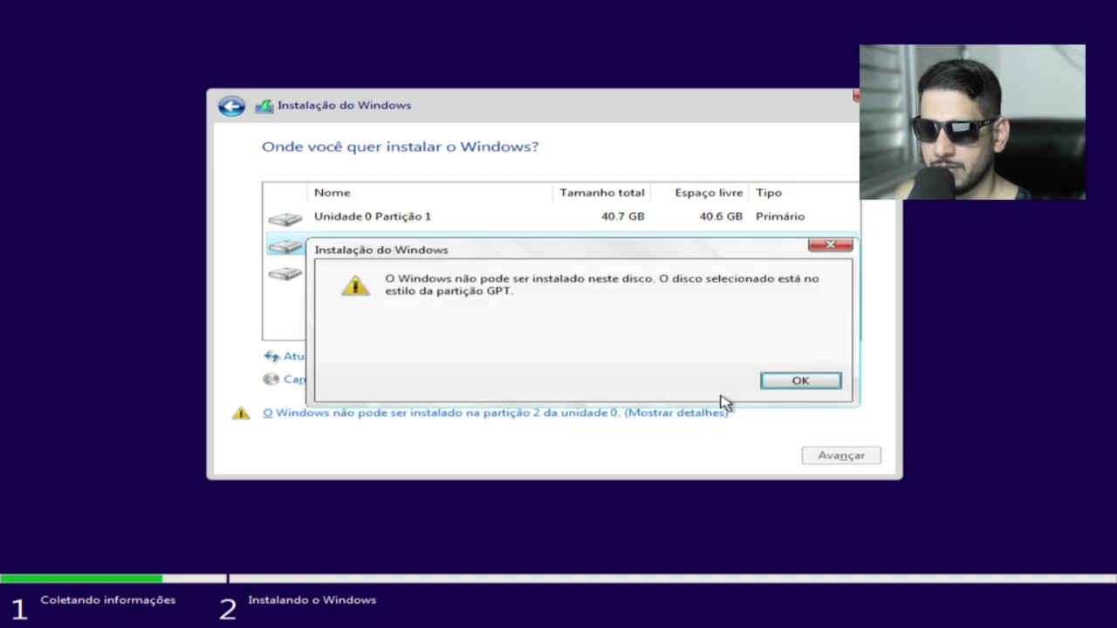
left_click(789, 380)
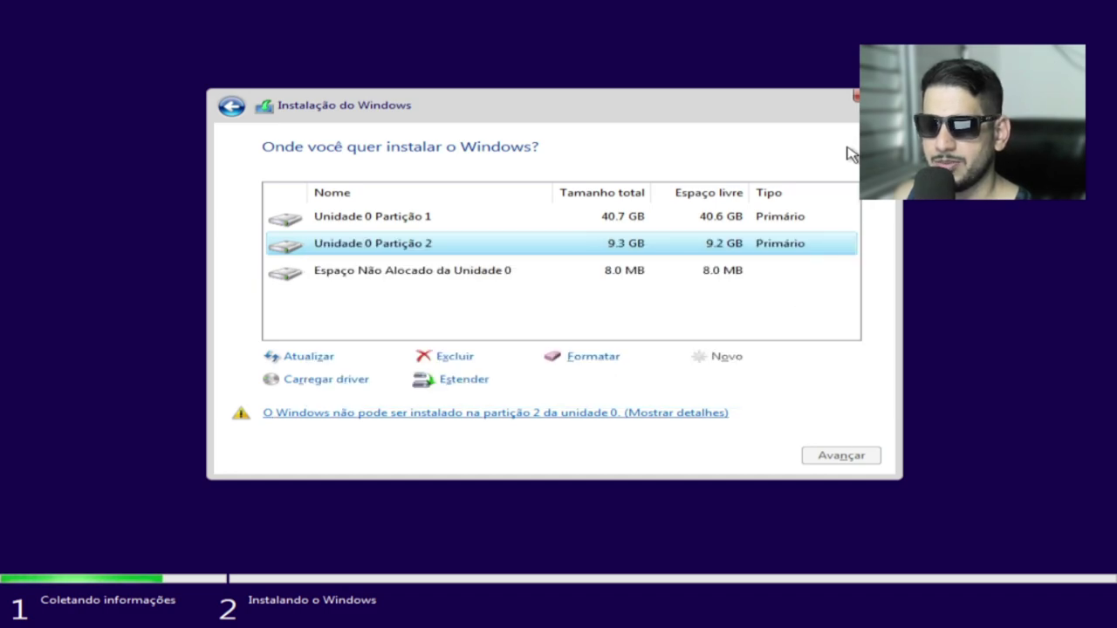
- Exit the running Windows installation and reopen AOMEI Partition Assistant
left_click(856, 96)
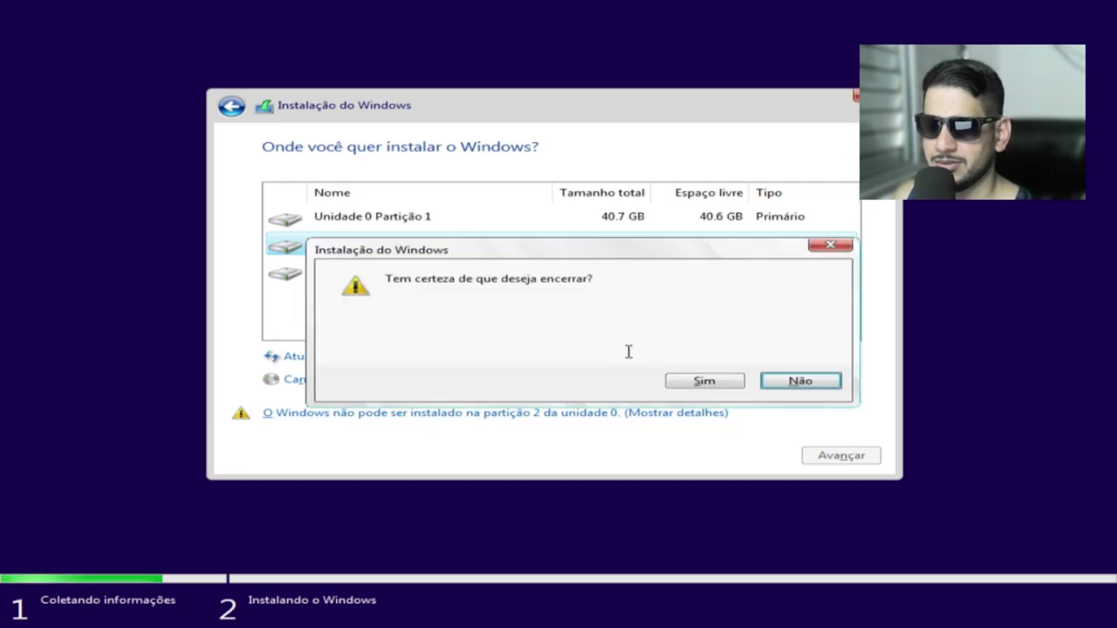
left_click(688, 384)
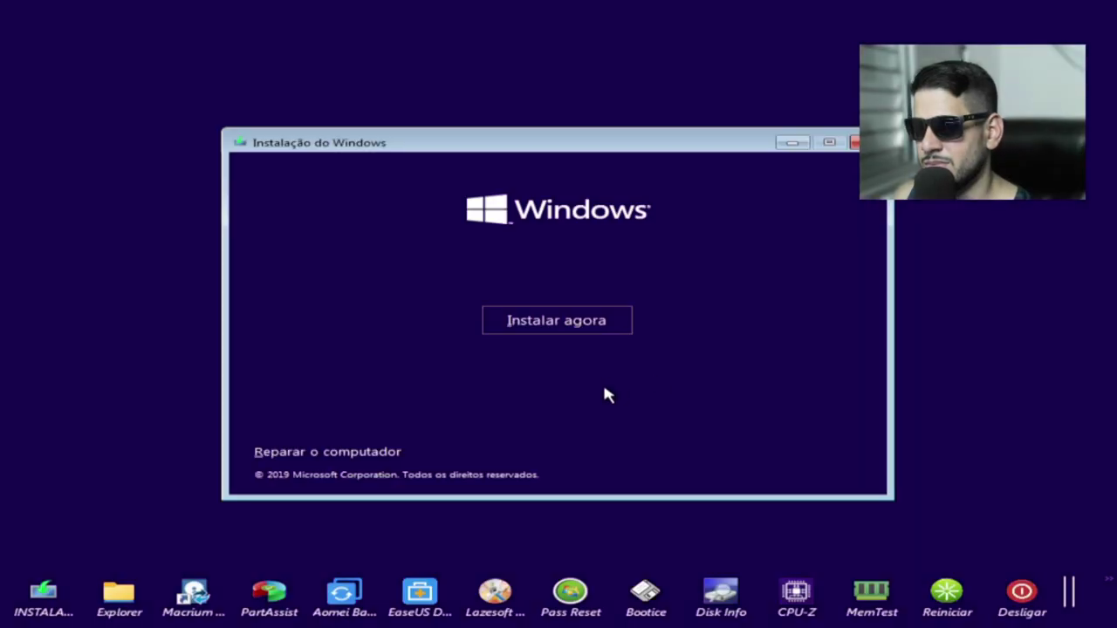
left_click(270, 599)
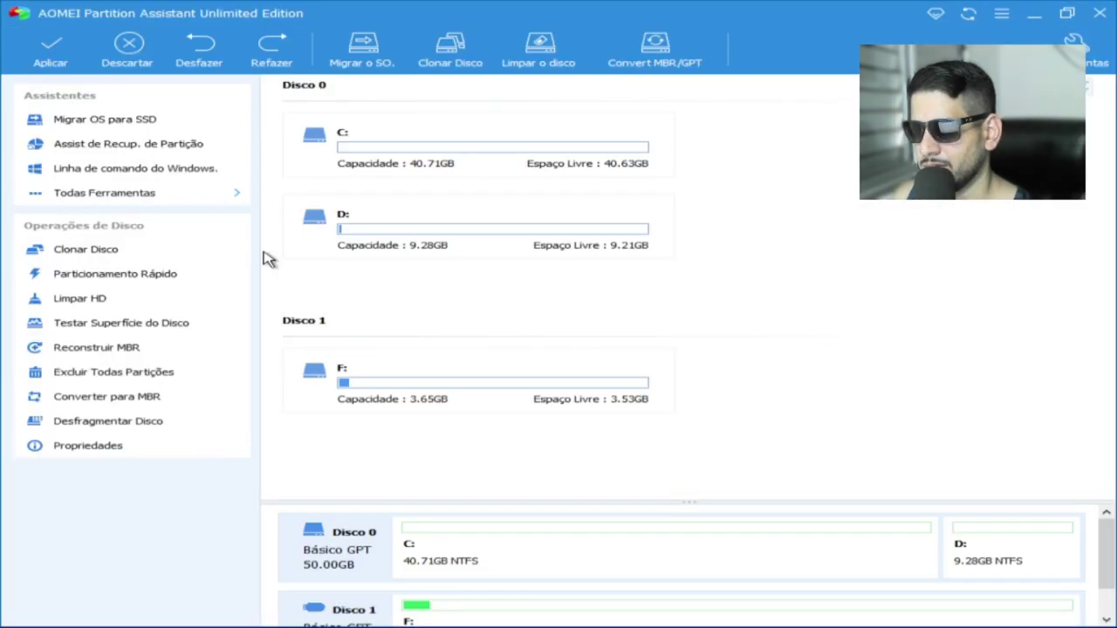
- Convert Disk 0 from GPT to MBR, apply the pending operation and dismiss the completion notice
left_click(398, 231)
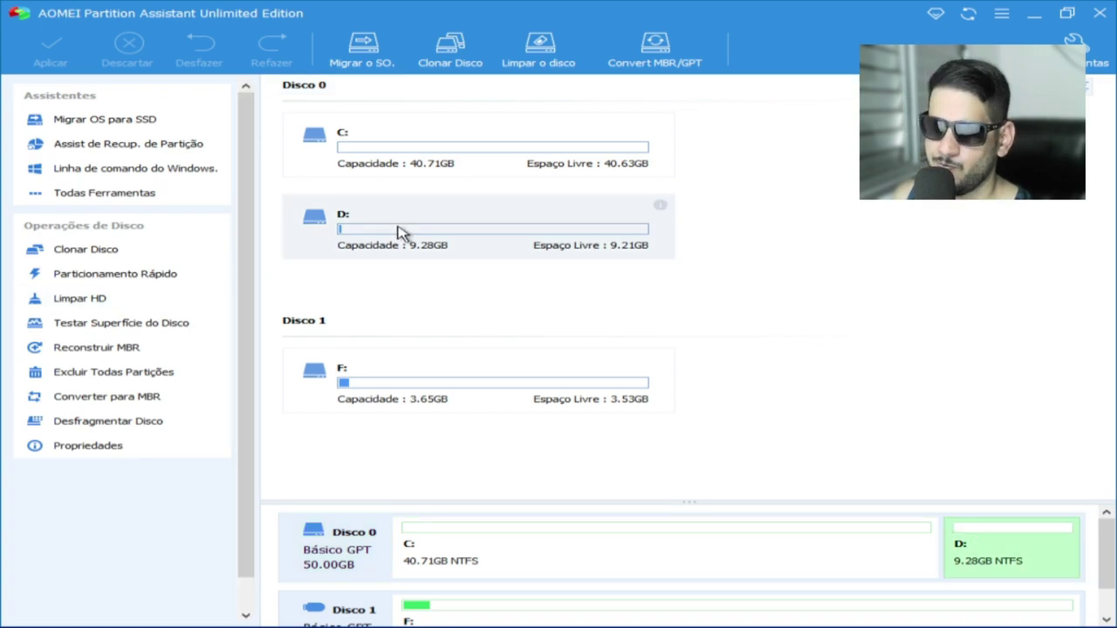
left_click(650, 65)
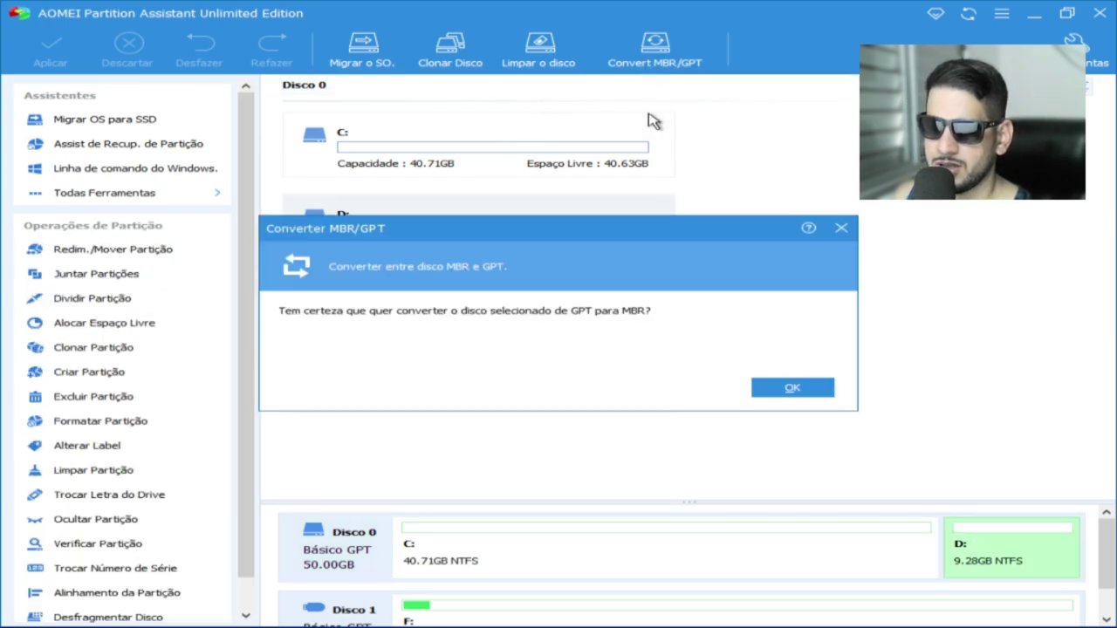
left_click(777, 393)
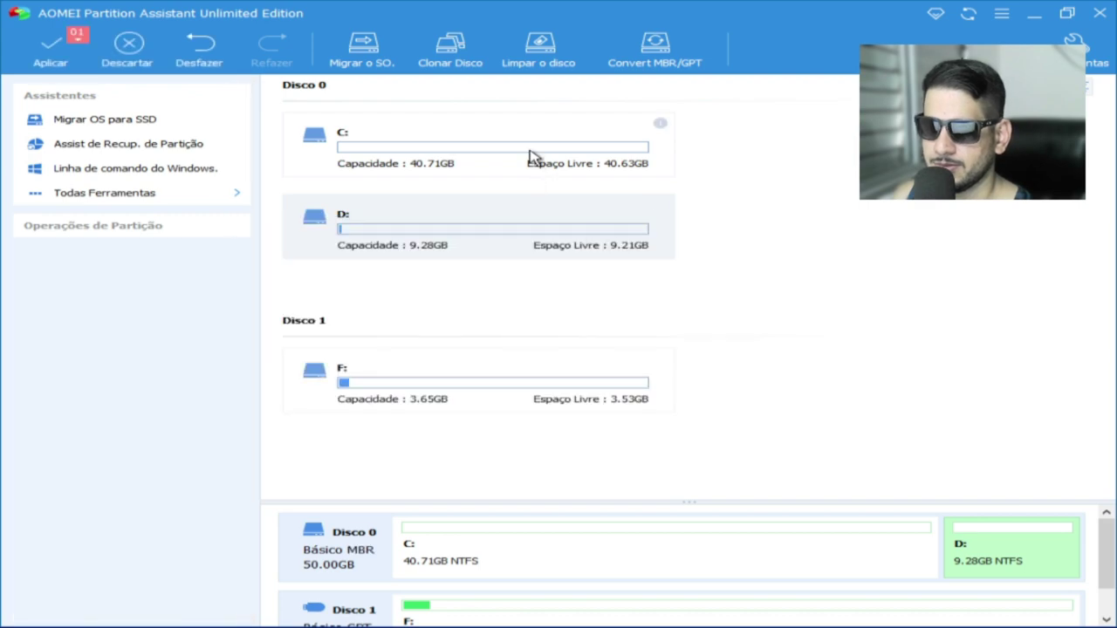
left_click(531, 156)
left_click(47, 47)
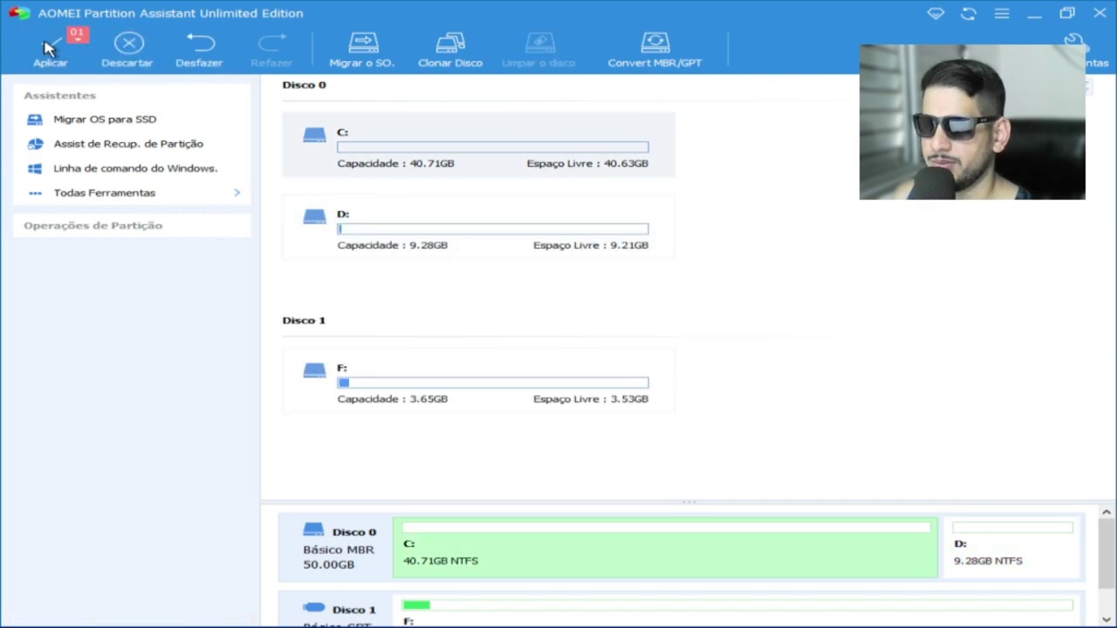
left_click(862, 496)
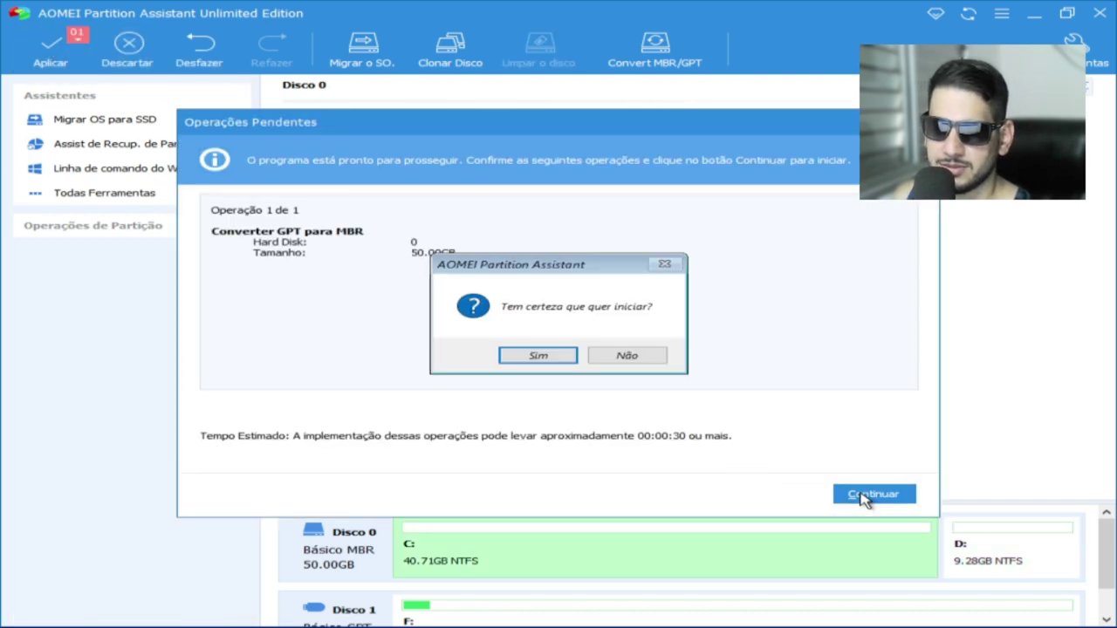
left_click(520, 359)
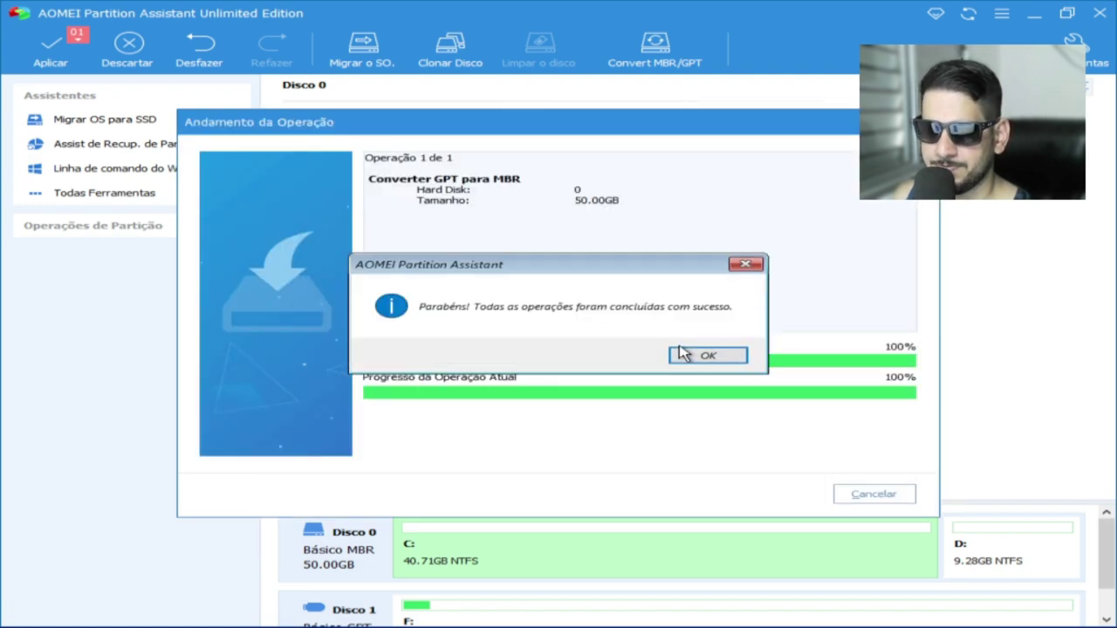
left_click(686, 356)
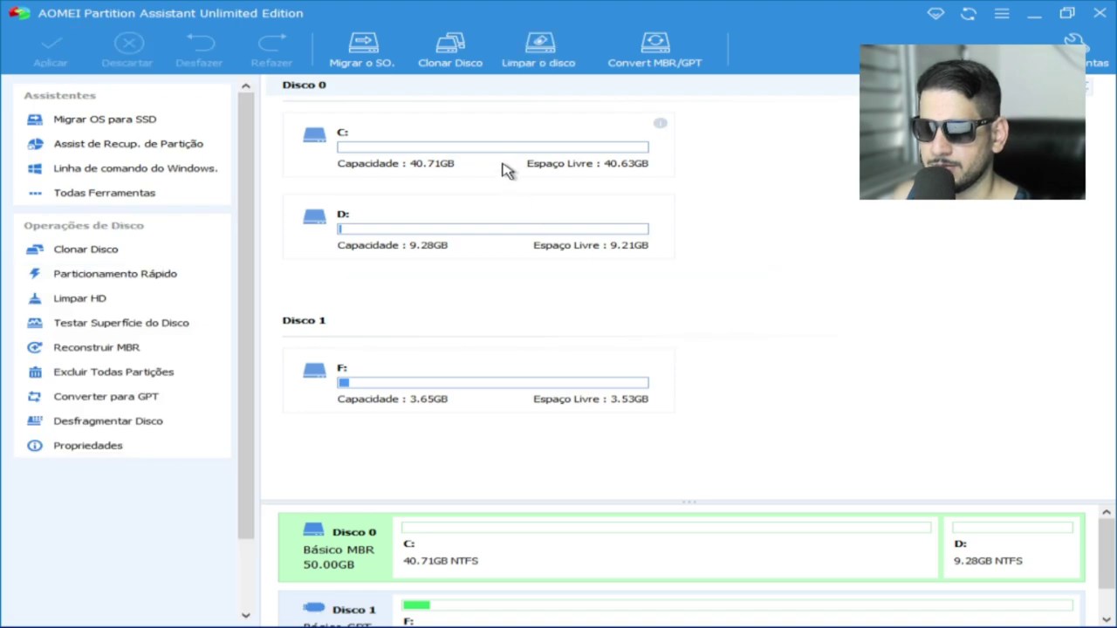
- Convert Disk 0 from MBR back to GPT, apply the pending operation and dismiss the completion notice
left_click(658, 68)
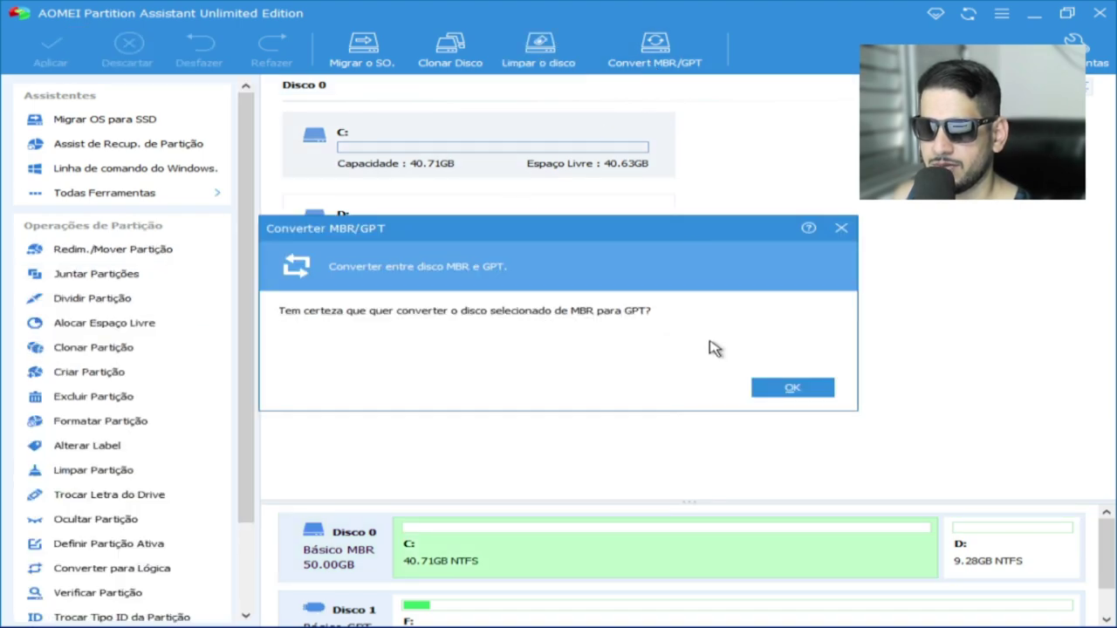
left_click(787, 394)
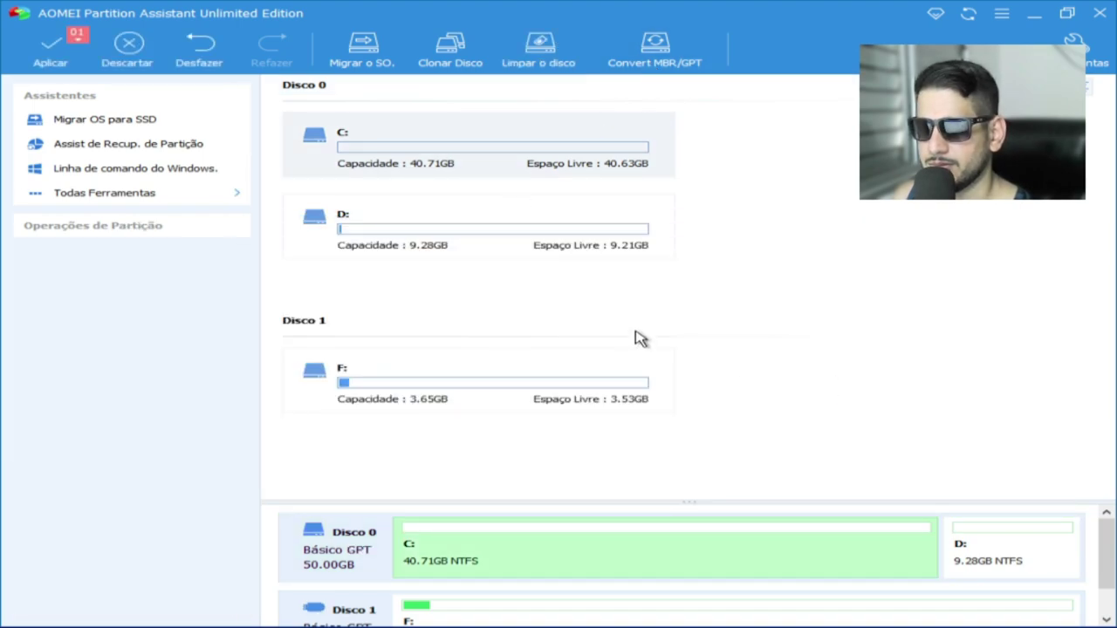
left_click(50, 51)
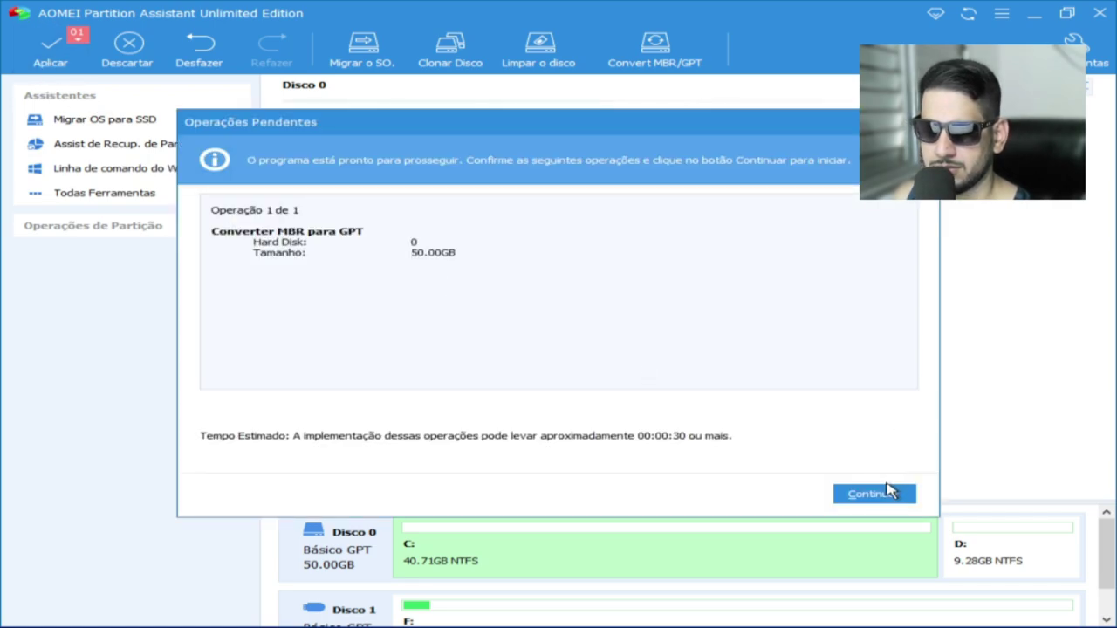
left_click(886, 492)
left_click(572, 361)
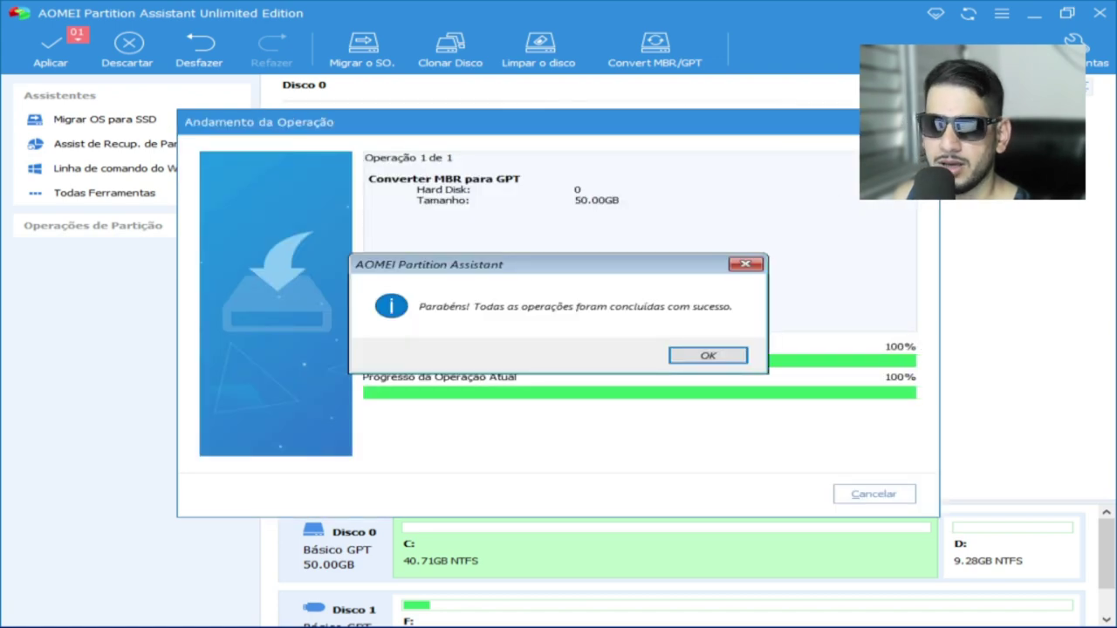
left_click(710, 362)
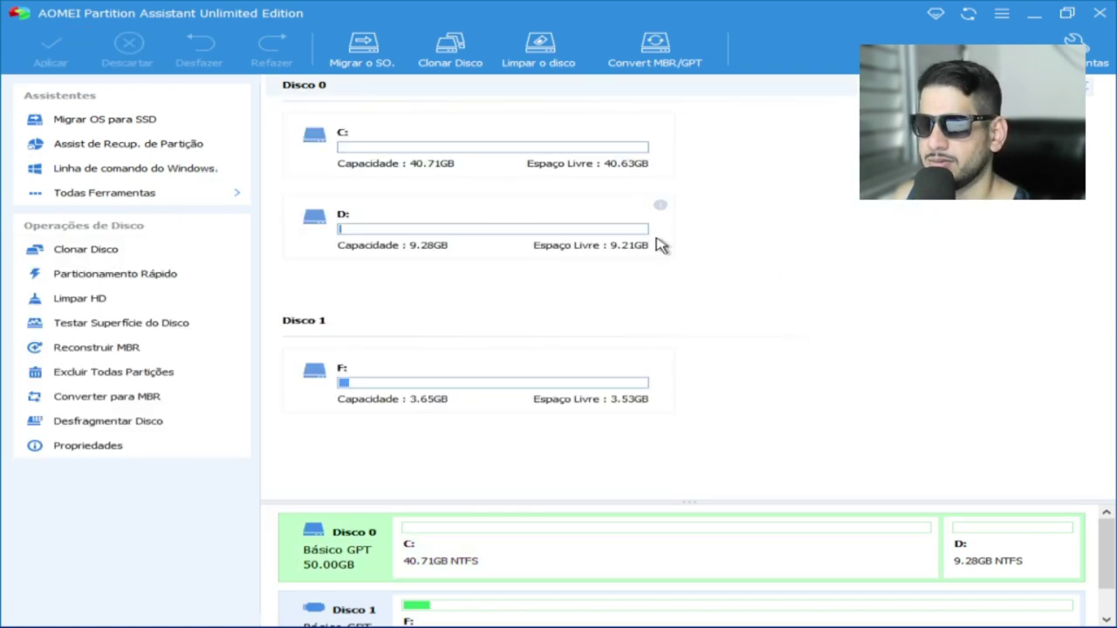
- Convert Disk 0 to MBR once more and run the pending conversion
scroll(471, 533, "down", 1)
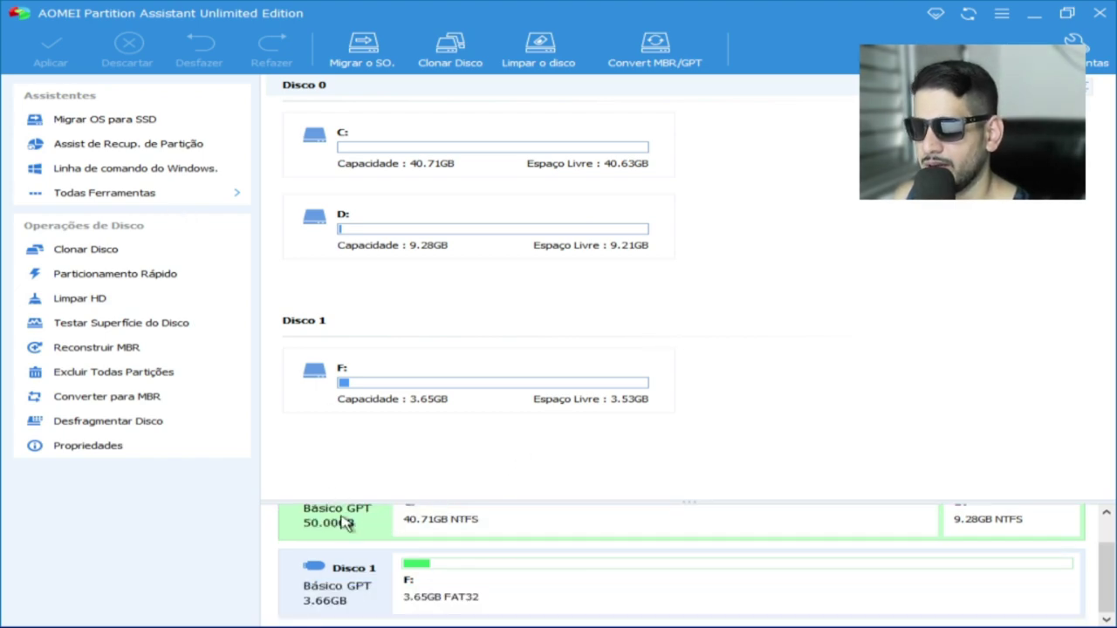
scroll(347, 526, "up", 1)
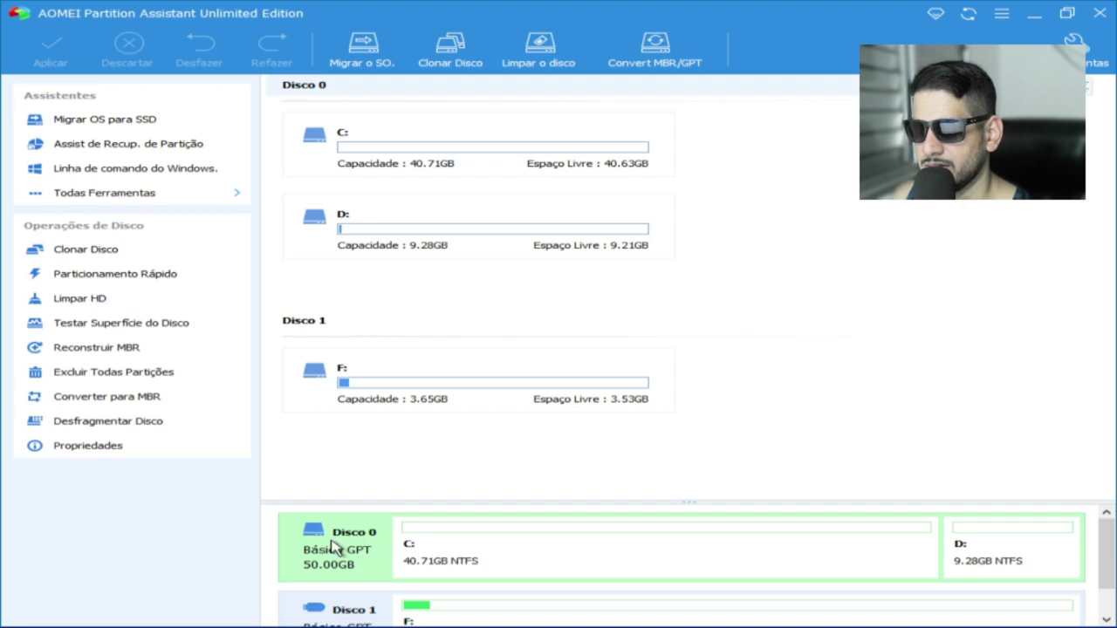
right_click(335, 548)
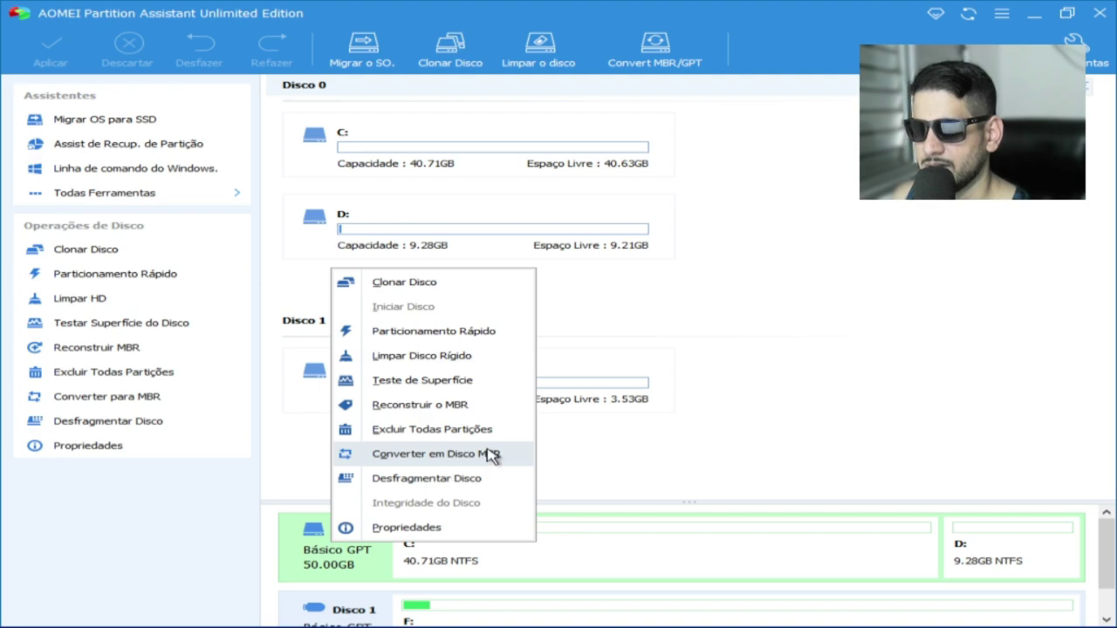
left_click(581, 253)
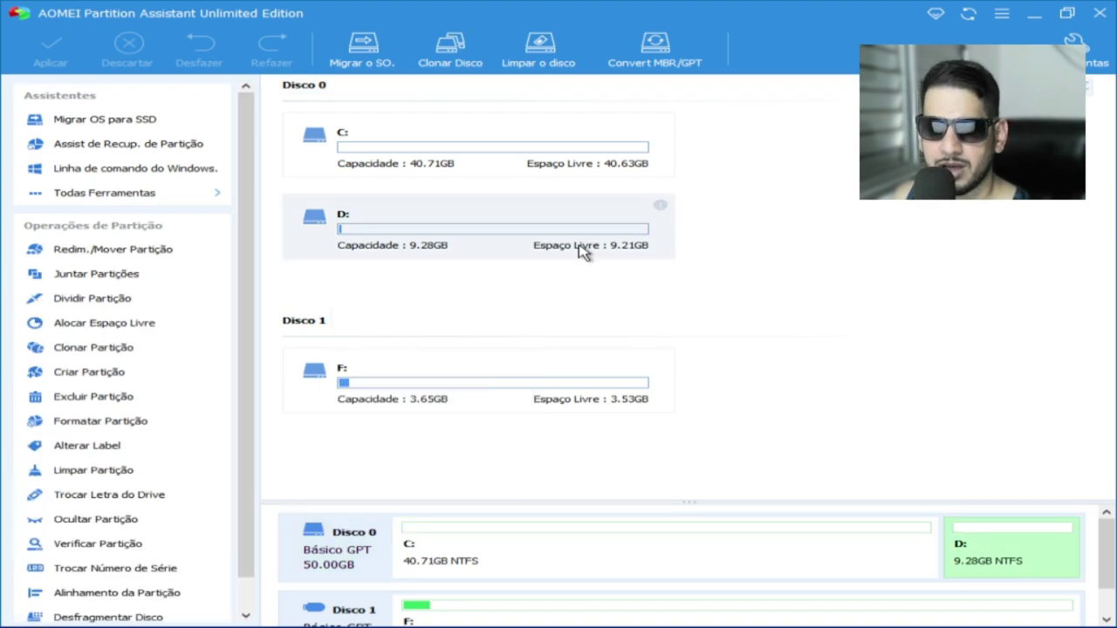
left_click(601, 148)
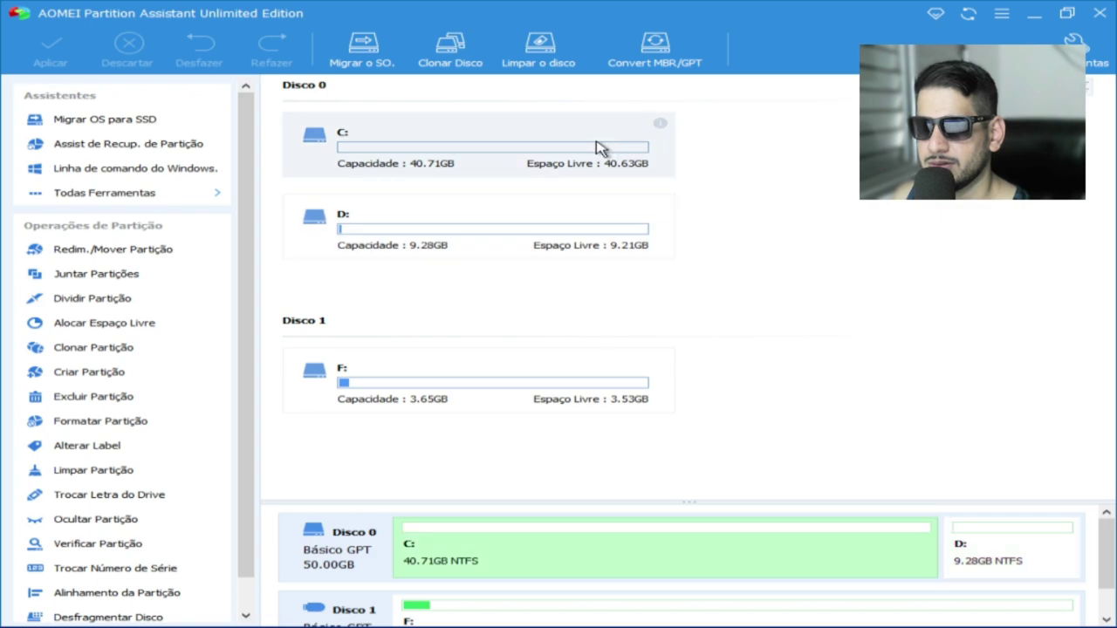
left_click(679, 60)
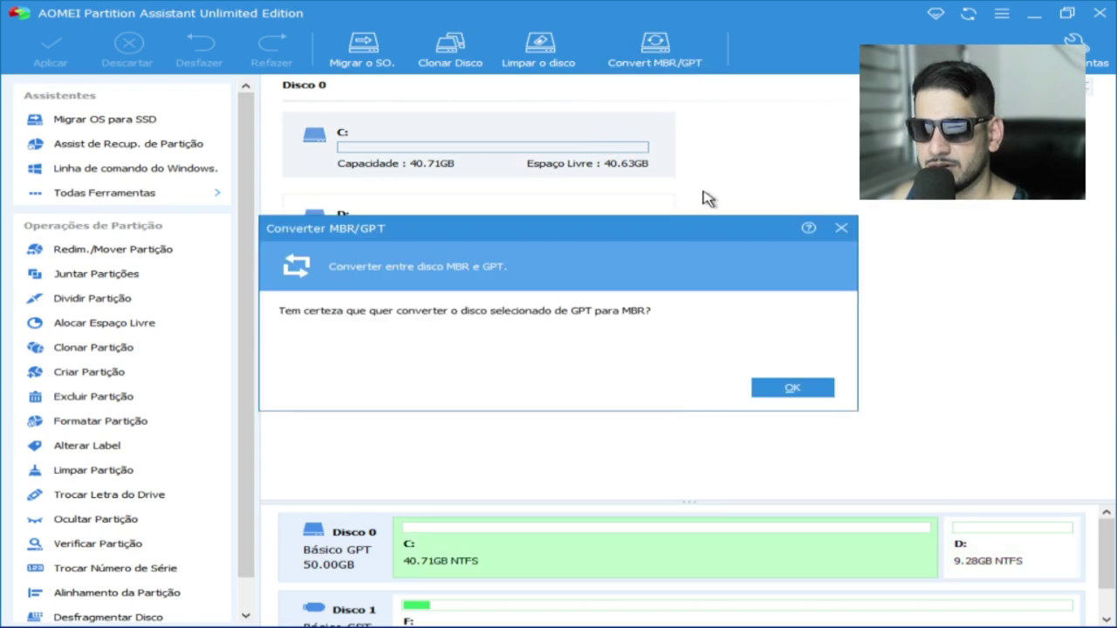
left_click(789, 386)
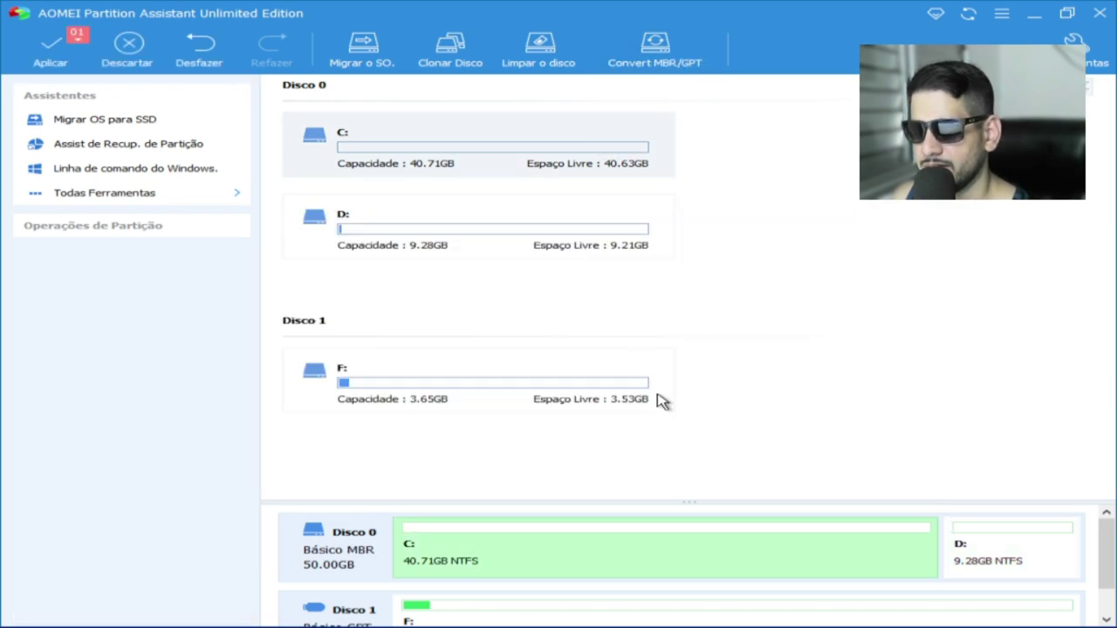
left_click(57, 52)
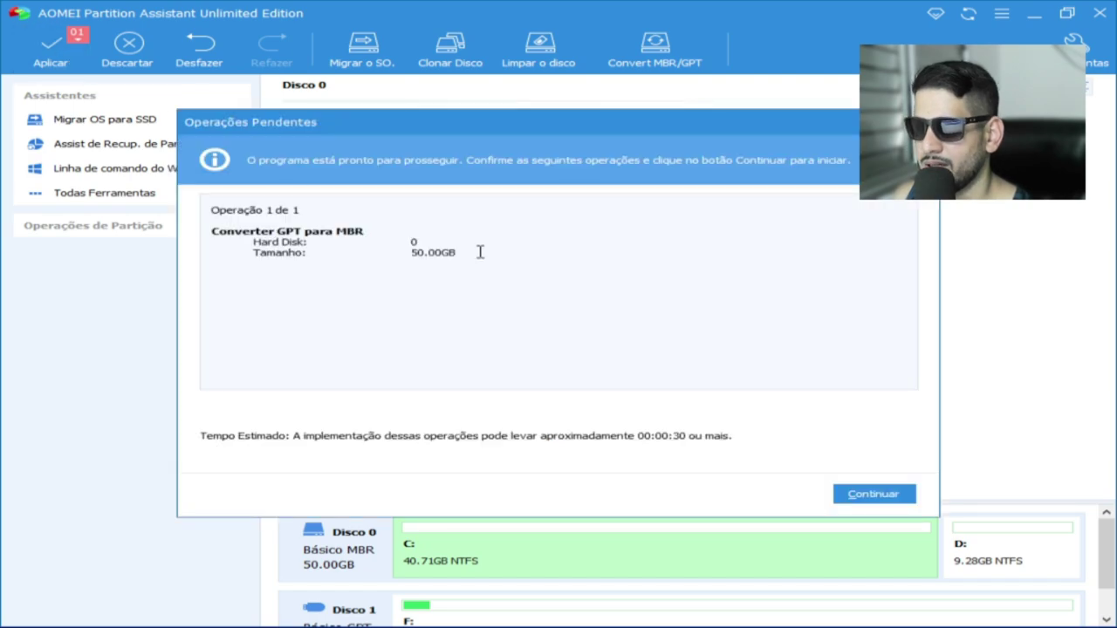
left_click(870, 495)
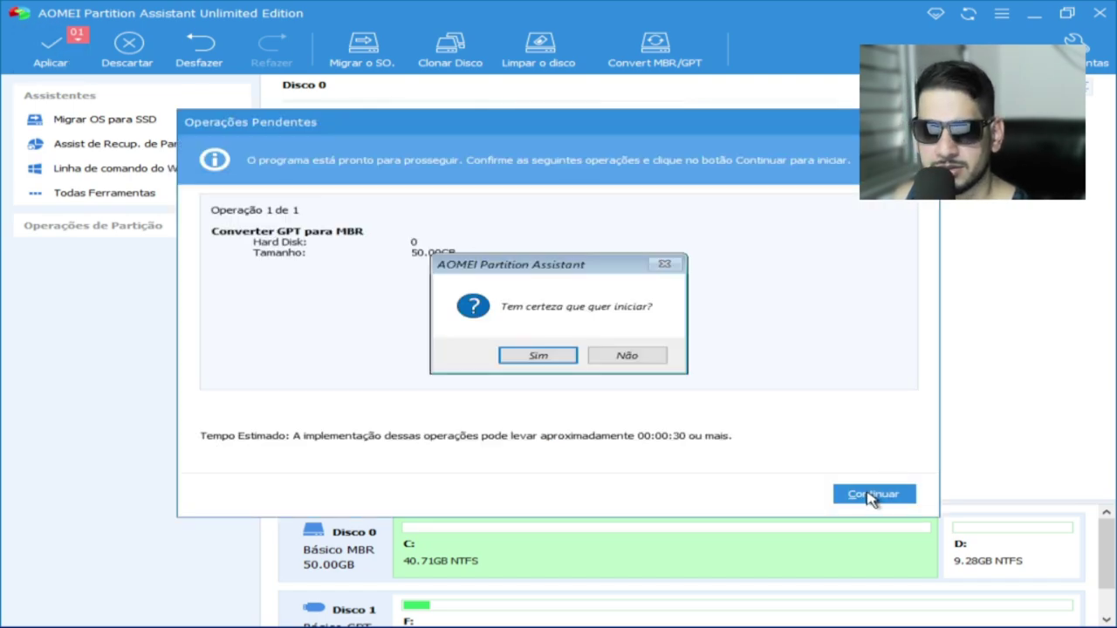
left_click(561, 356)
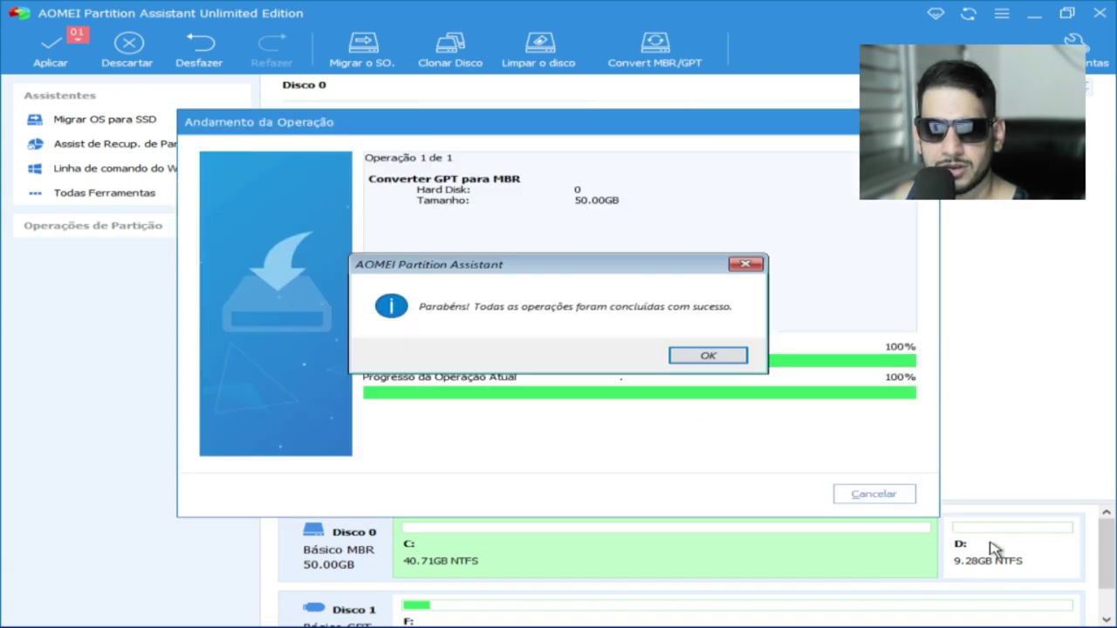
- Dismiss the completion notice, close AOMEI Partition Assistant and start the Windows installation
left_click(711, 356)
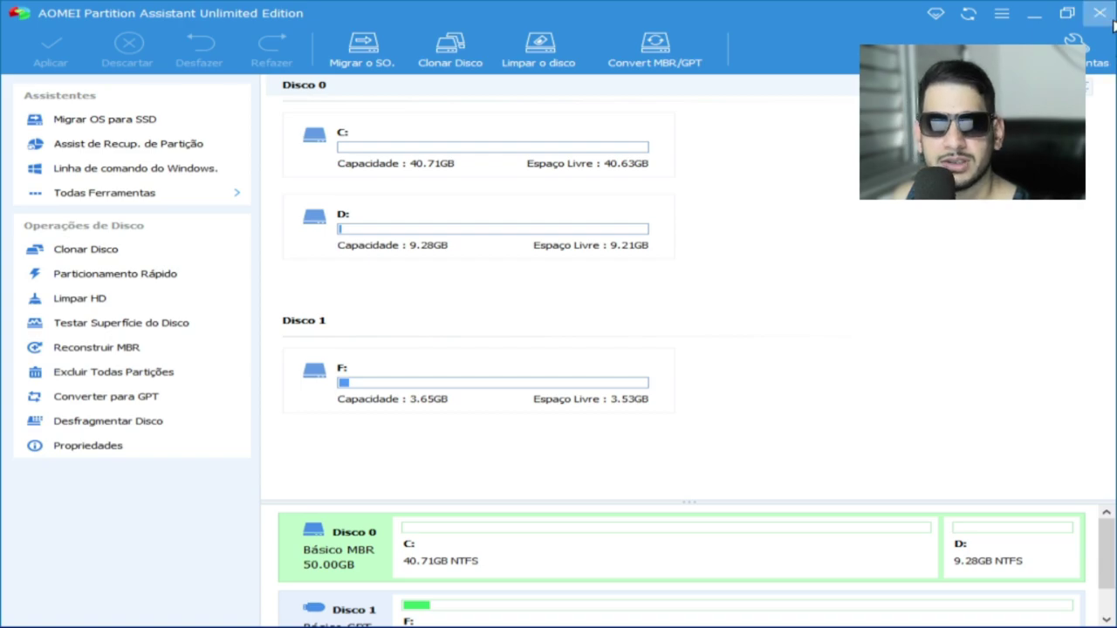
left_click(1100, 13)
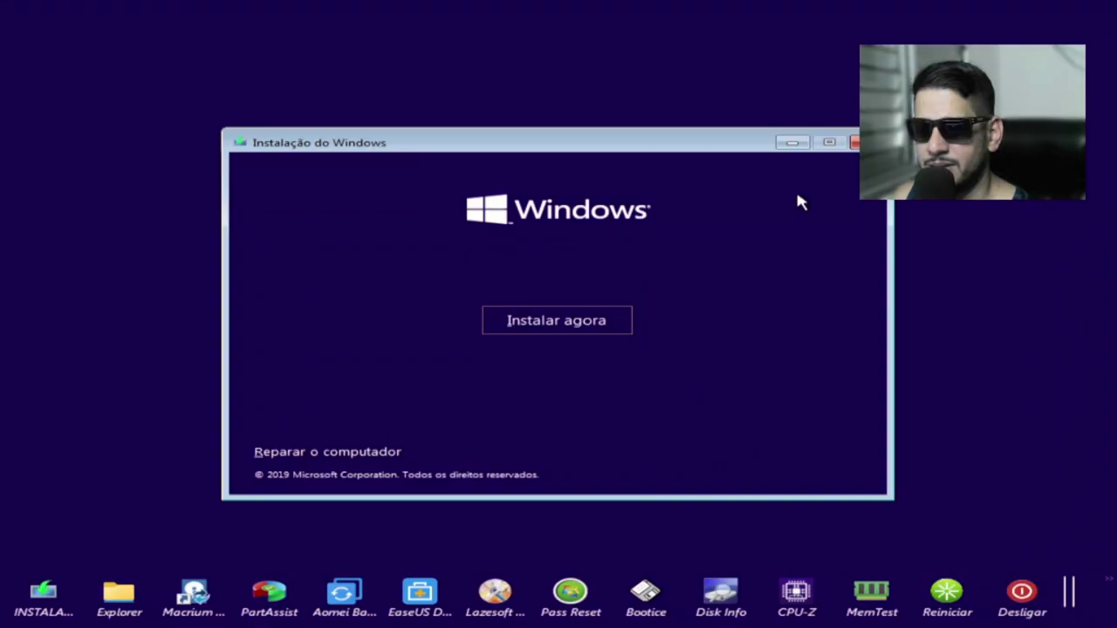
left_click(556, 321)
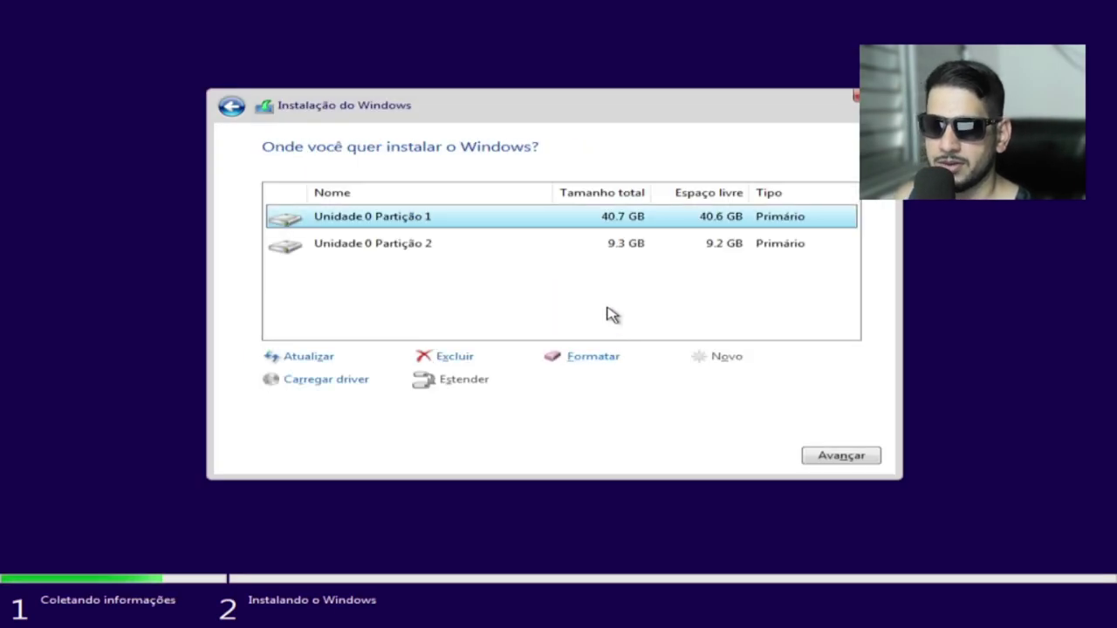
- Examine partition 2 of drive 0 as an install target, including its warning details, and select partition 1 again
left_click(621, 244)
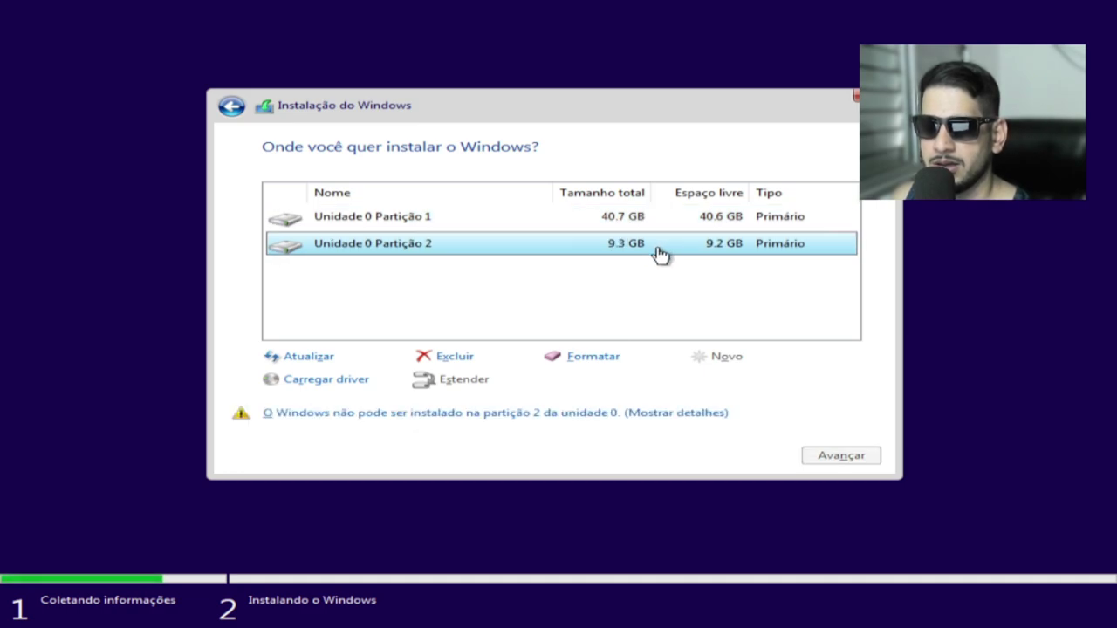
left_click(655, 416)
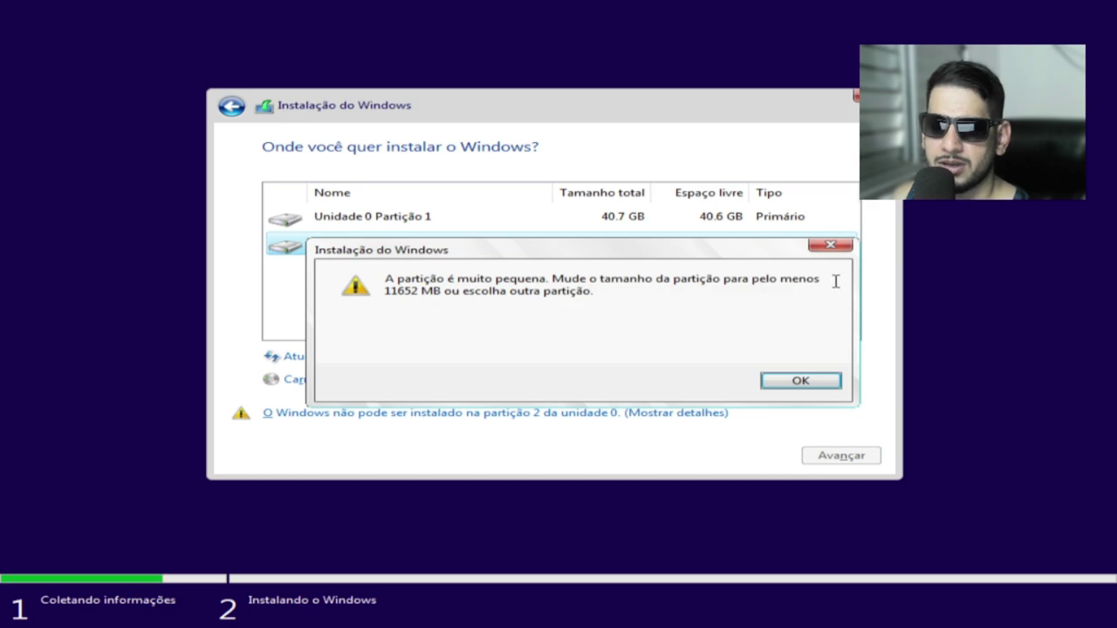
left_click(829, 245)
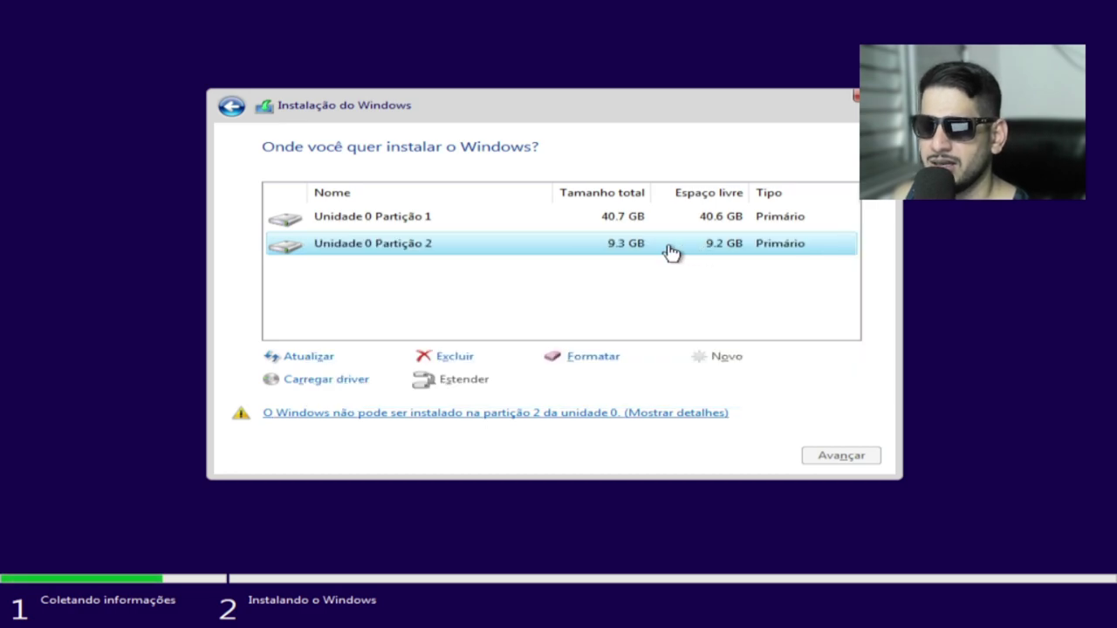
left_click(740, 221)
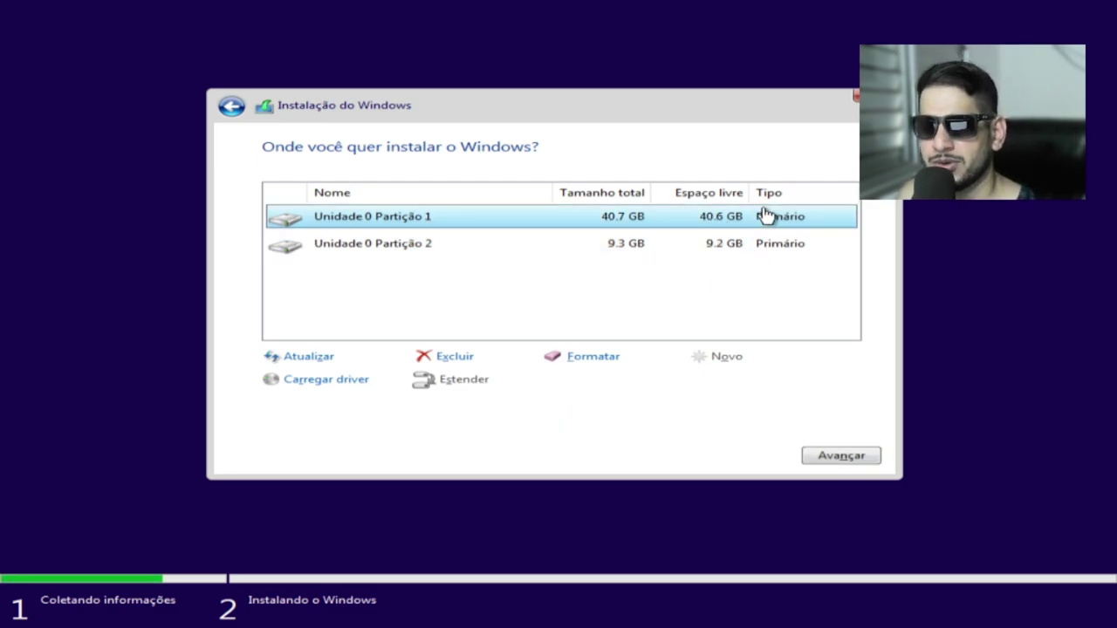
- Exit the Windows installation and browse to the USB drive F: in Explorer++
left_click(855, 98)
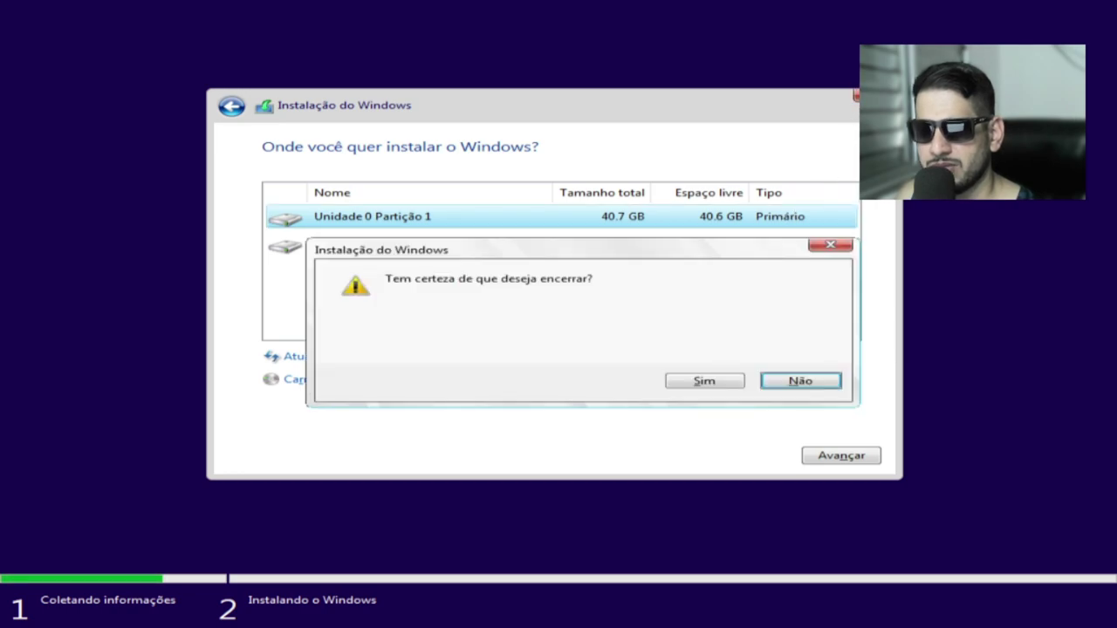
left_click(695, 381)
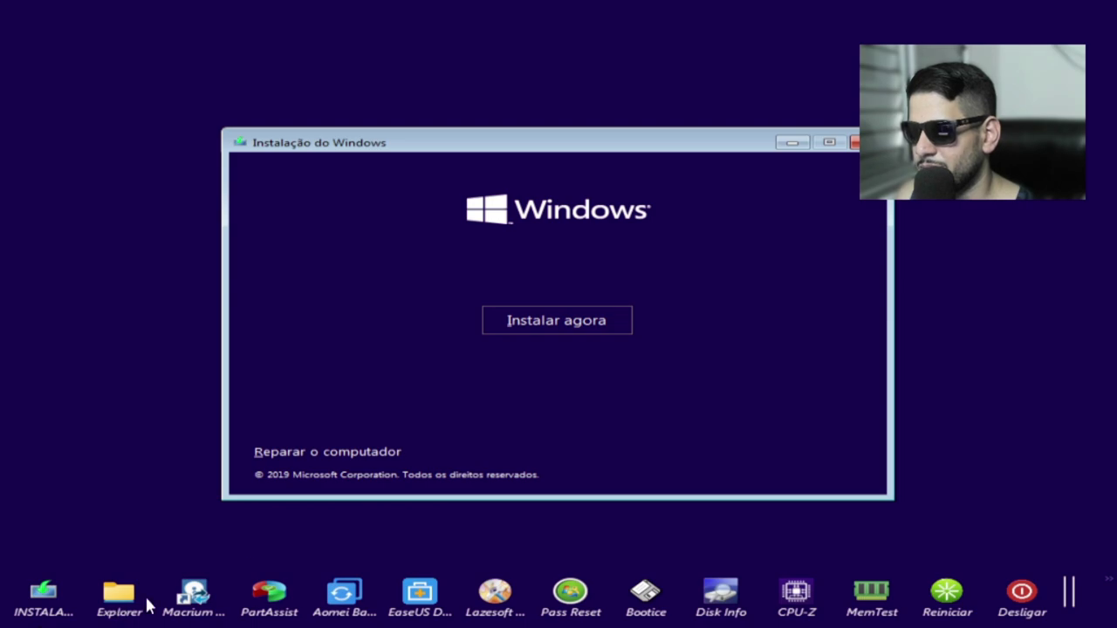
left_click(114, 600)
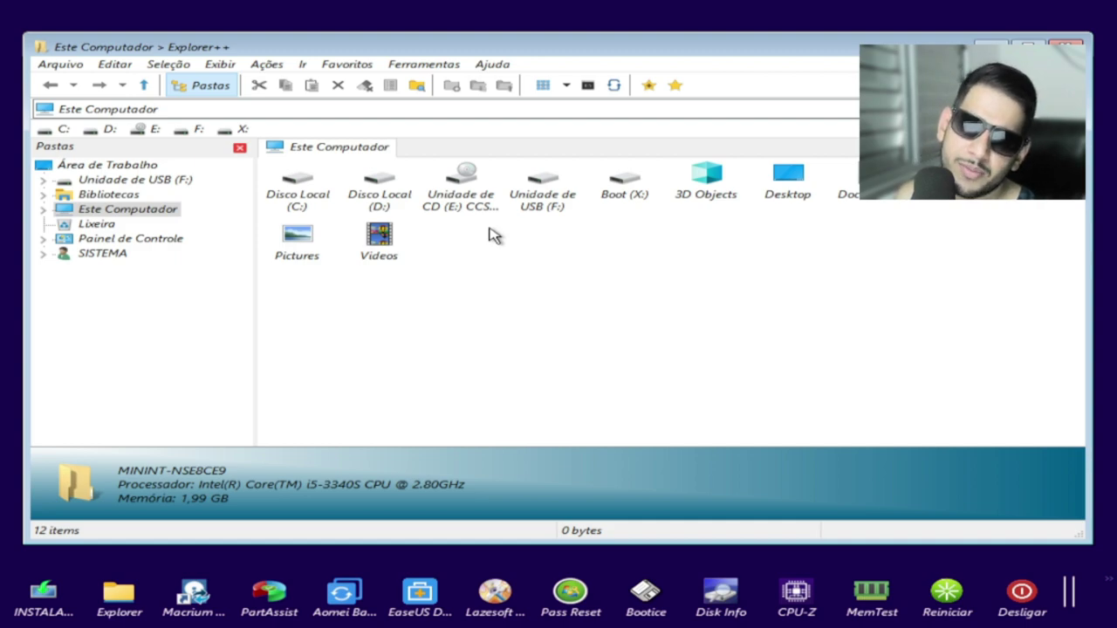
left_click(150, 180)
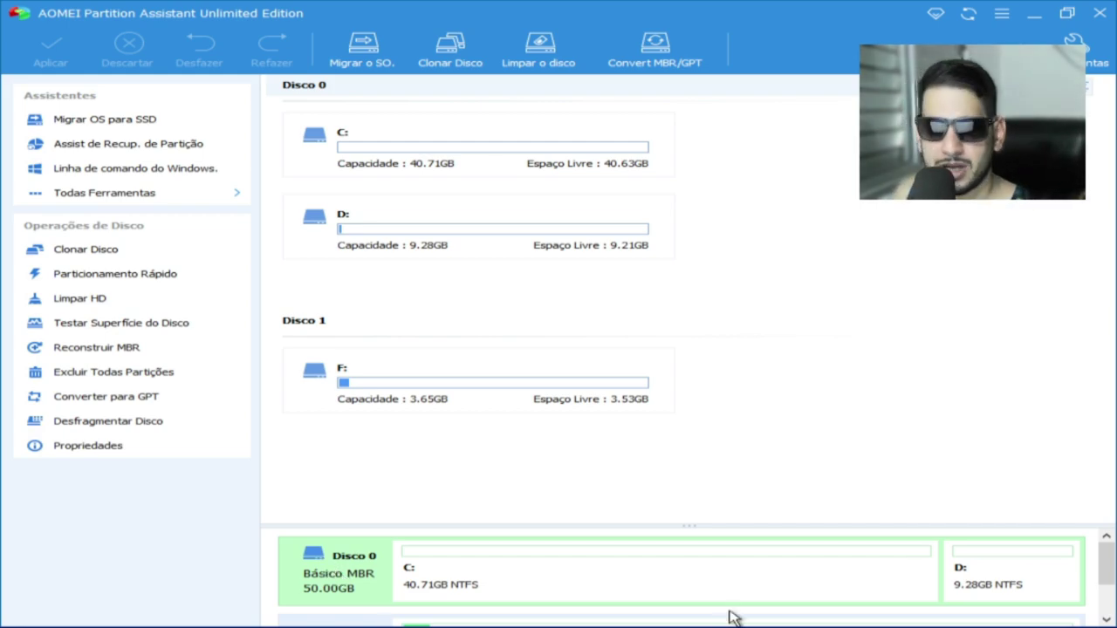
- In AOMEI Partition Assistant, try to clone partition F: of Disk 1 to Disk 0 with the quick method and SSD optimization, and cancel the wizard
scroll(868, 586, "down", 1)
scroll(873, 575, "up", 1)
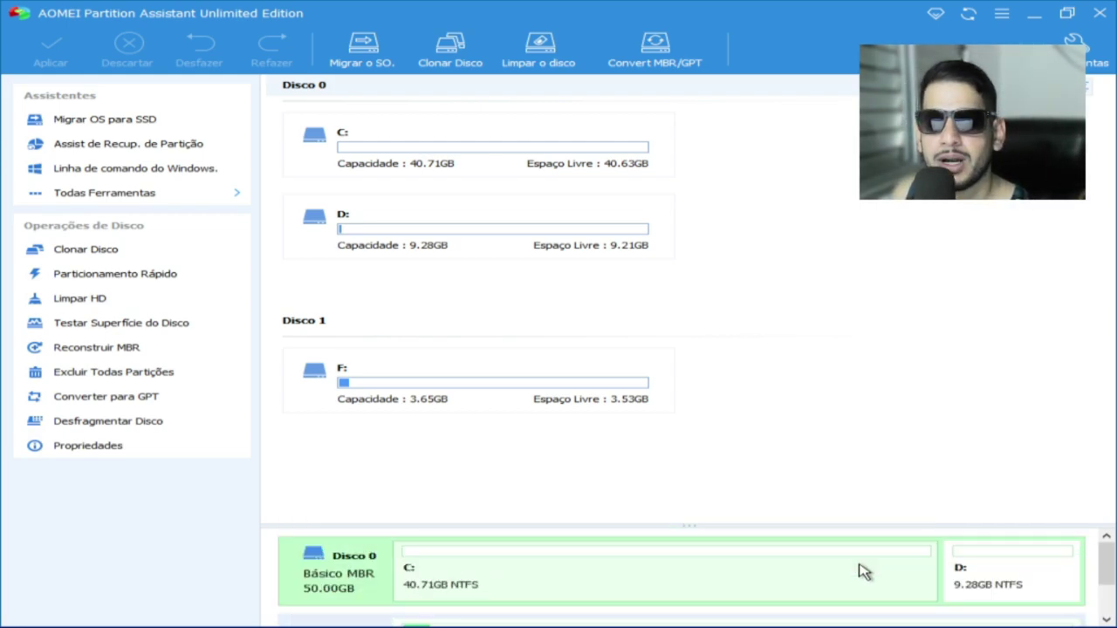
left_click_drag(1105, 565, 1105, 601)
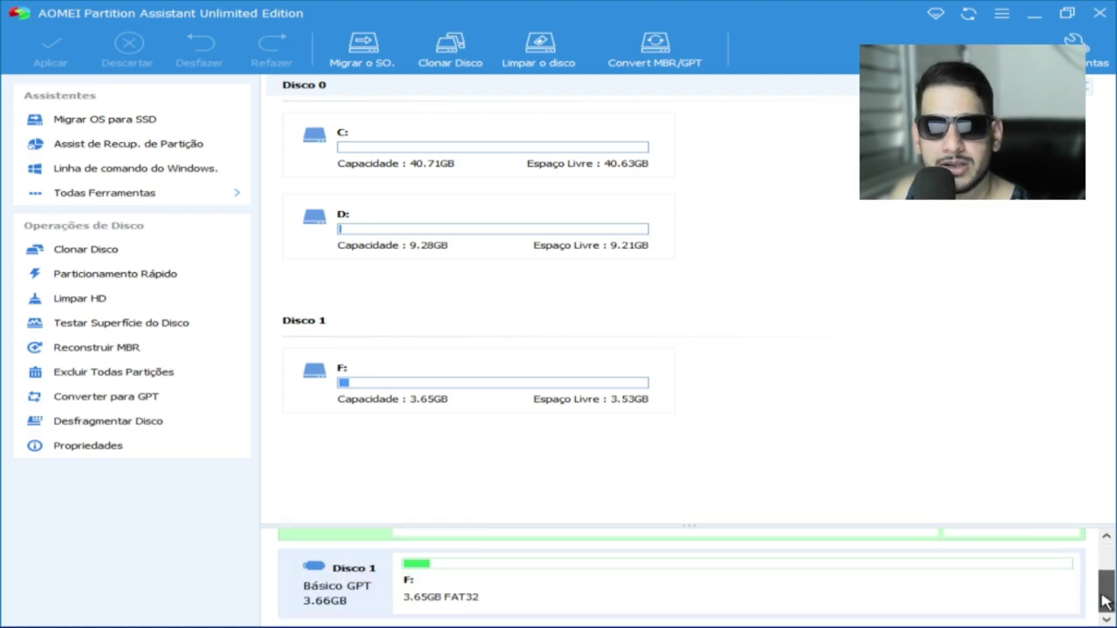
scroll(1090, 602, "up", 1)
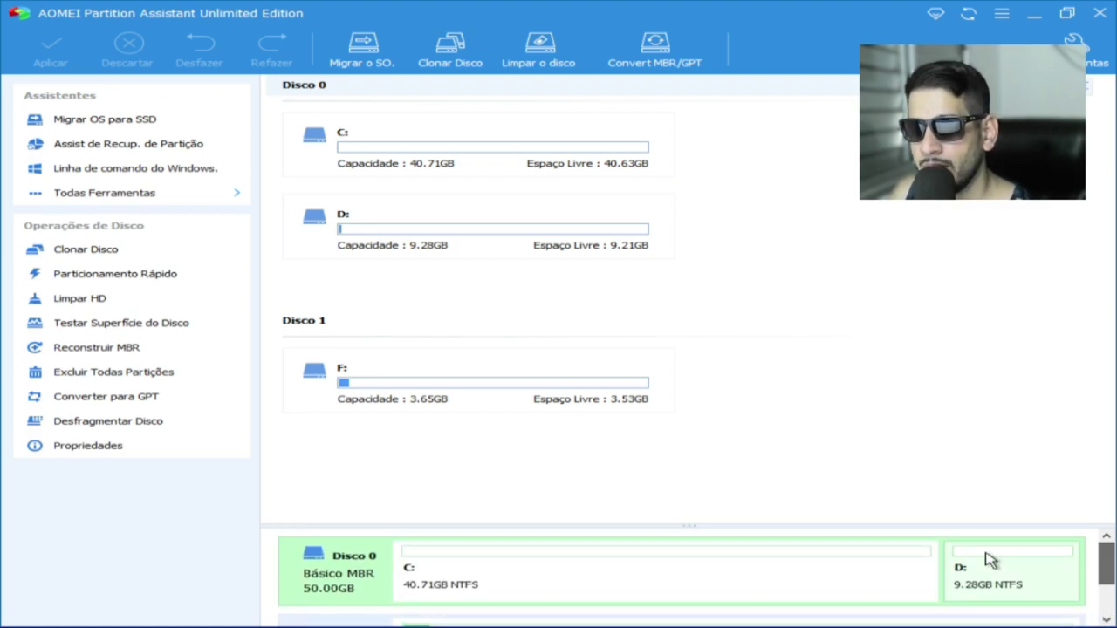
scroll(628, 611, "down", 1)
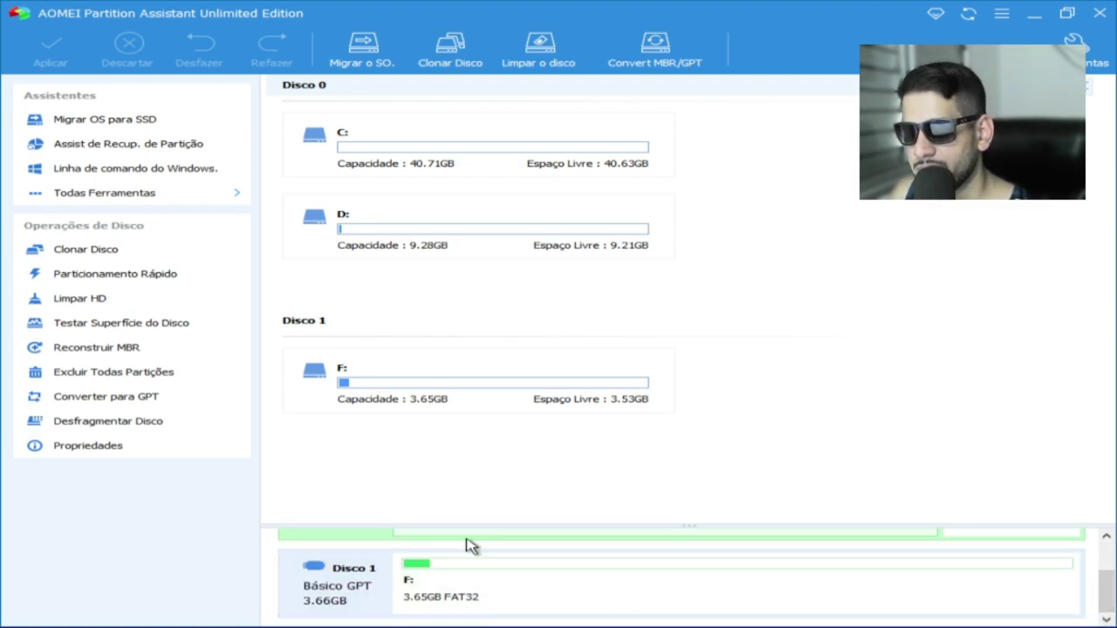
right_click(412, 589)
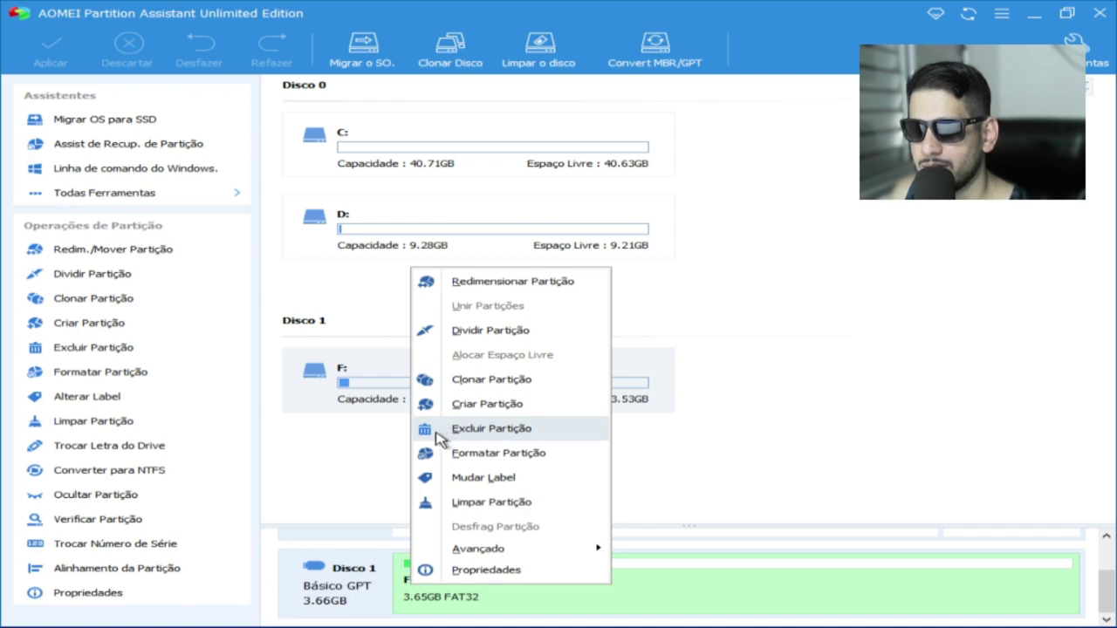
left_click(467, 384)
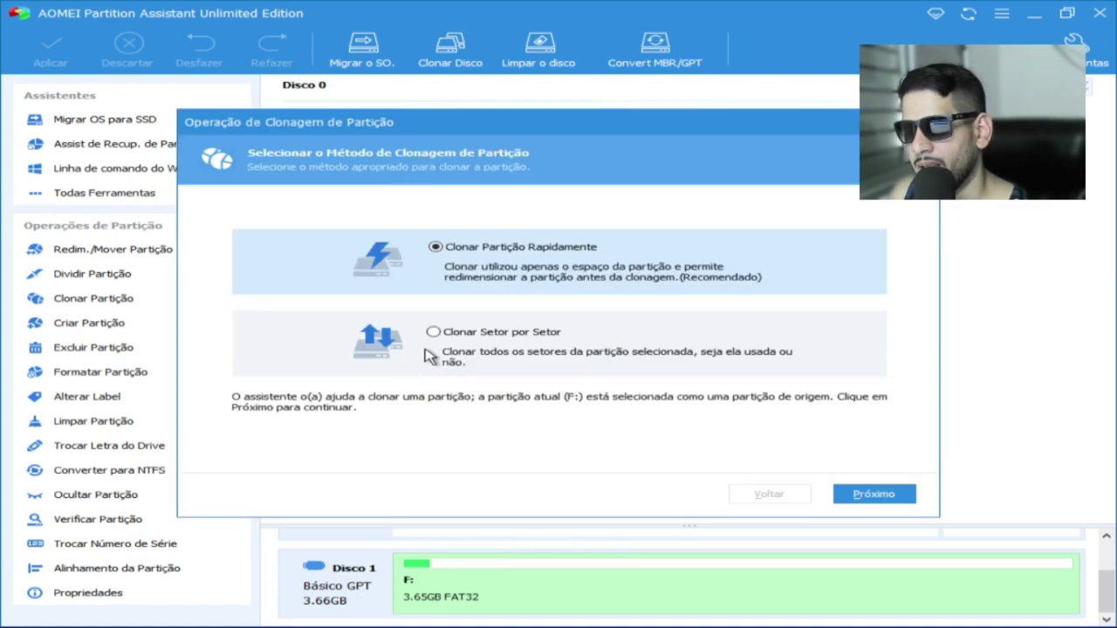
left_click(890, 481)
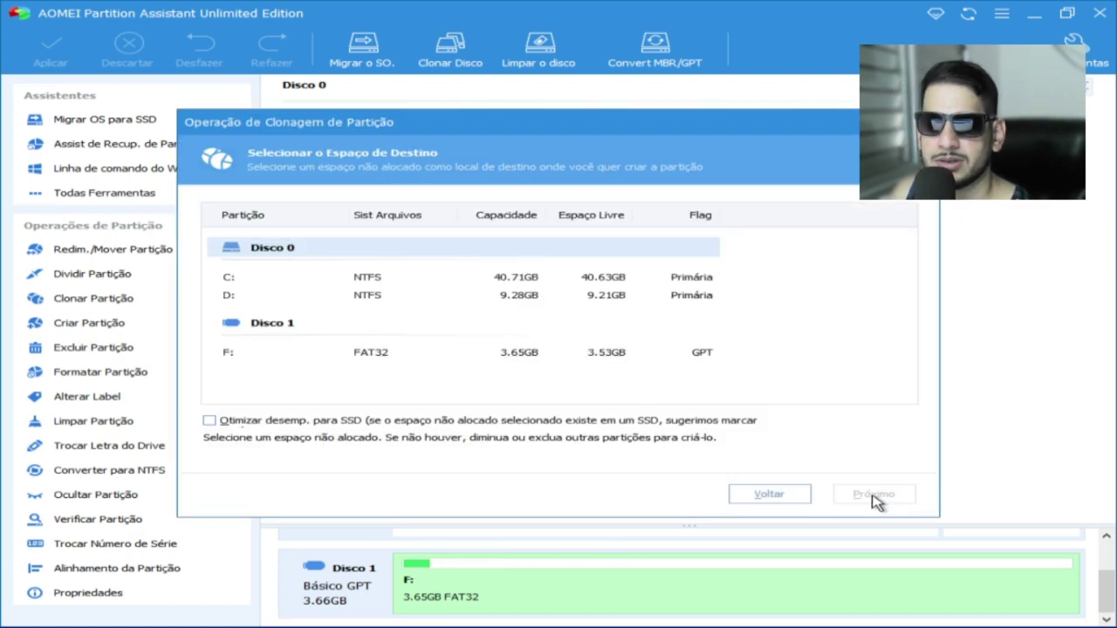
left_click(209, 421)
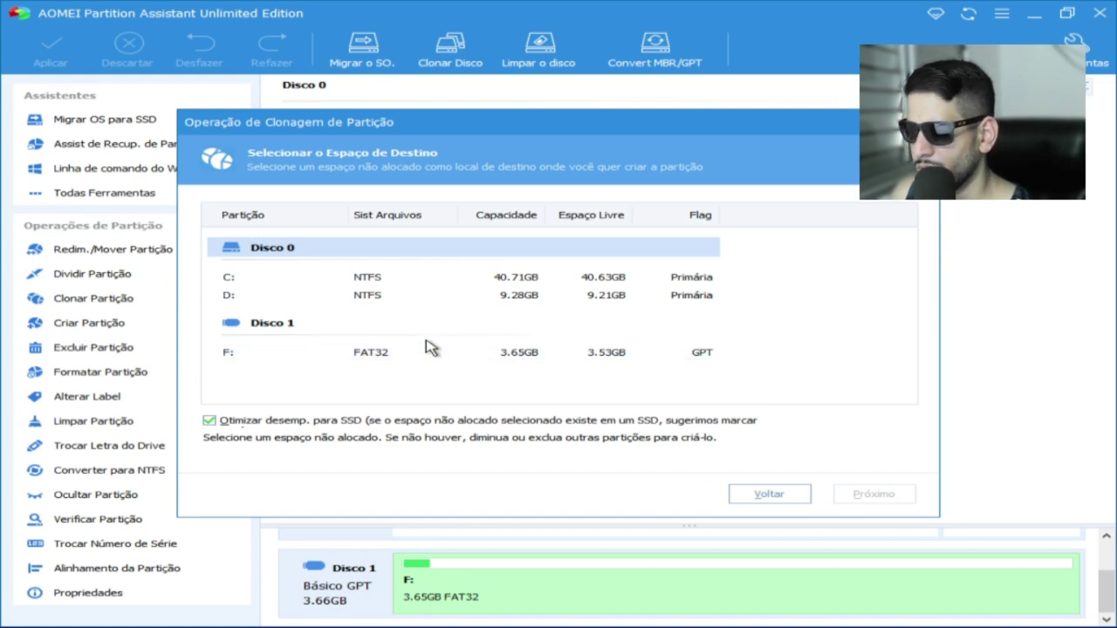
left_click(498, 281)
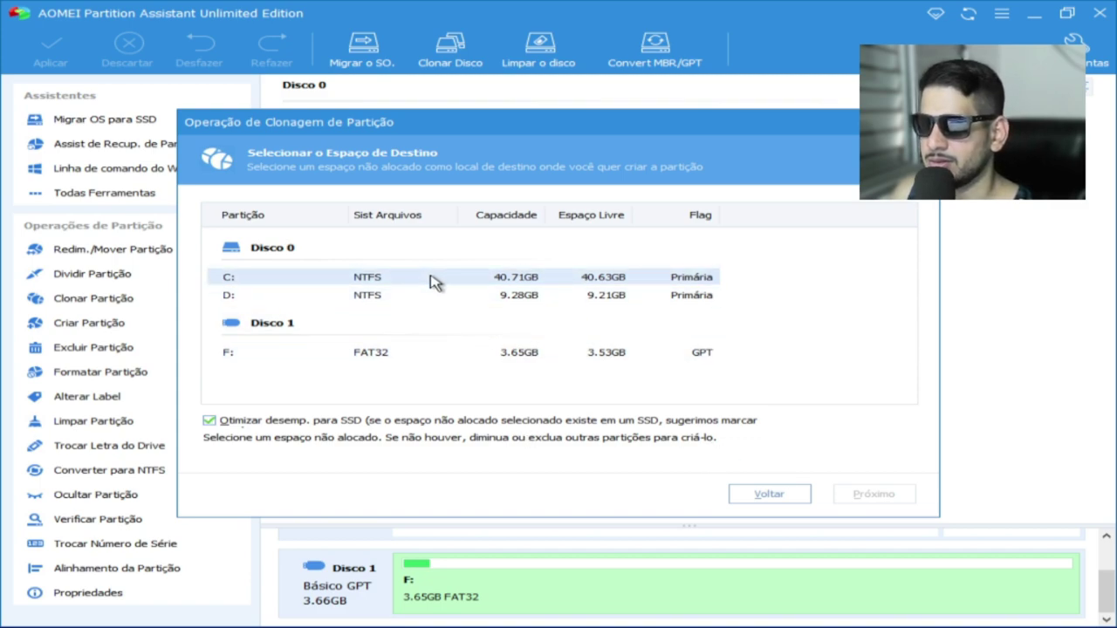
left_click(288, 248)
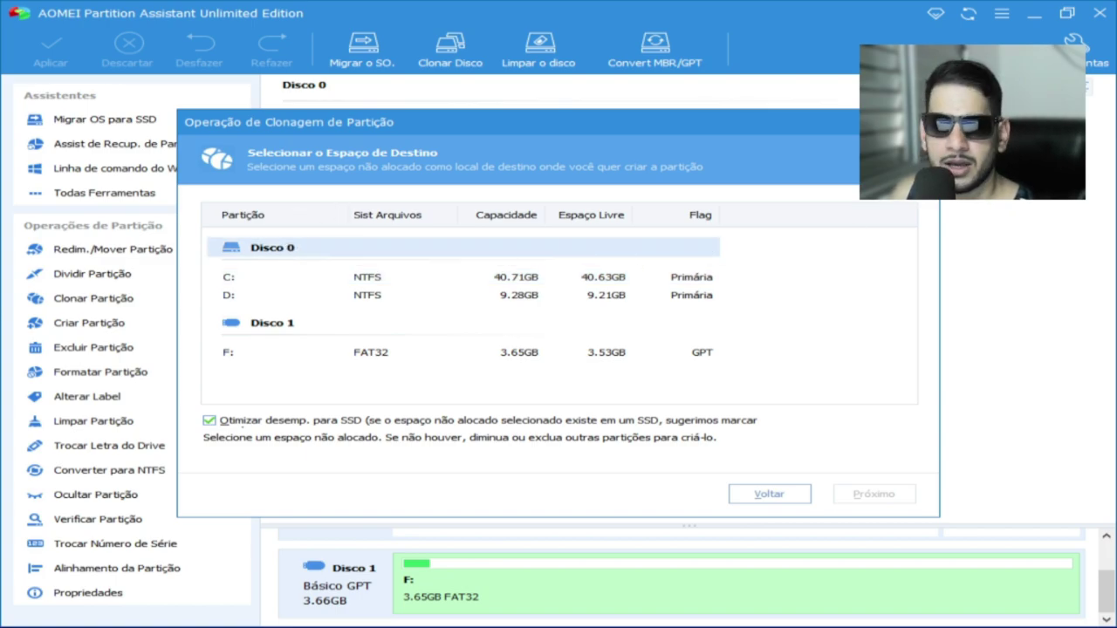
key("Escape")
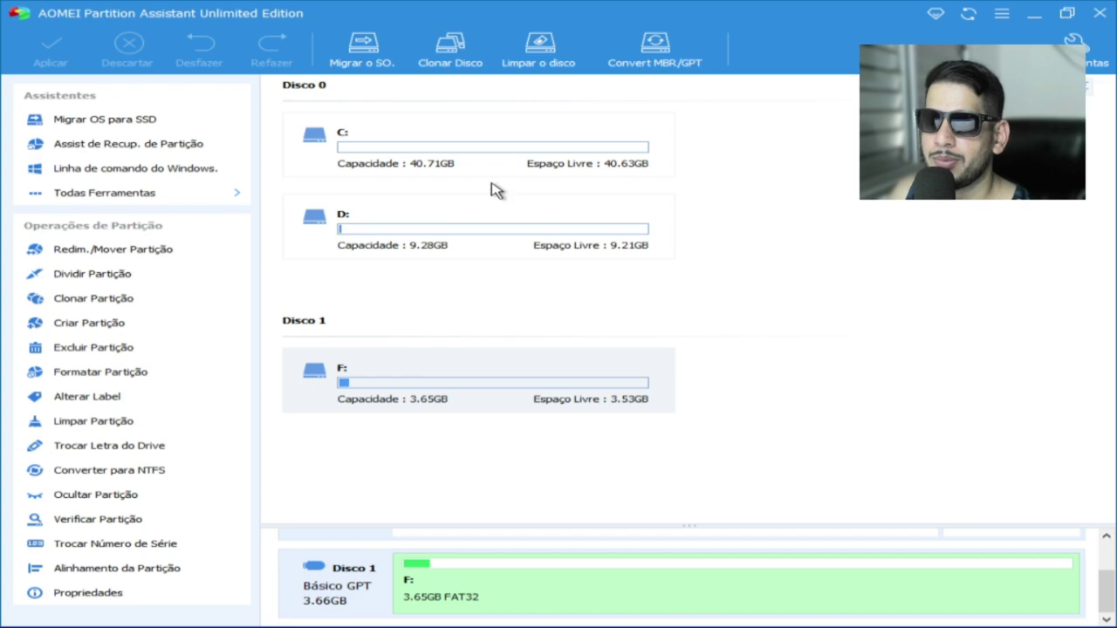
- Try to clone partition C: with the quick method and SSD optimization, testing Disk 0, Disk 1 and F: as destination, and cancel the wizard
left_click(376, 157)
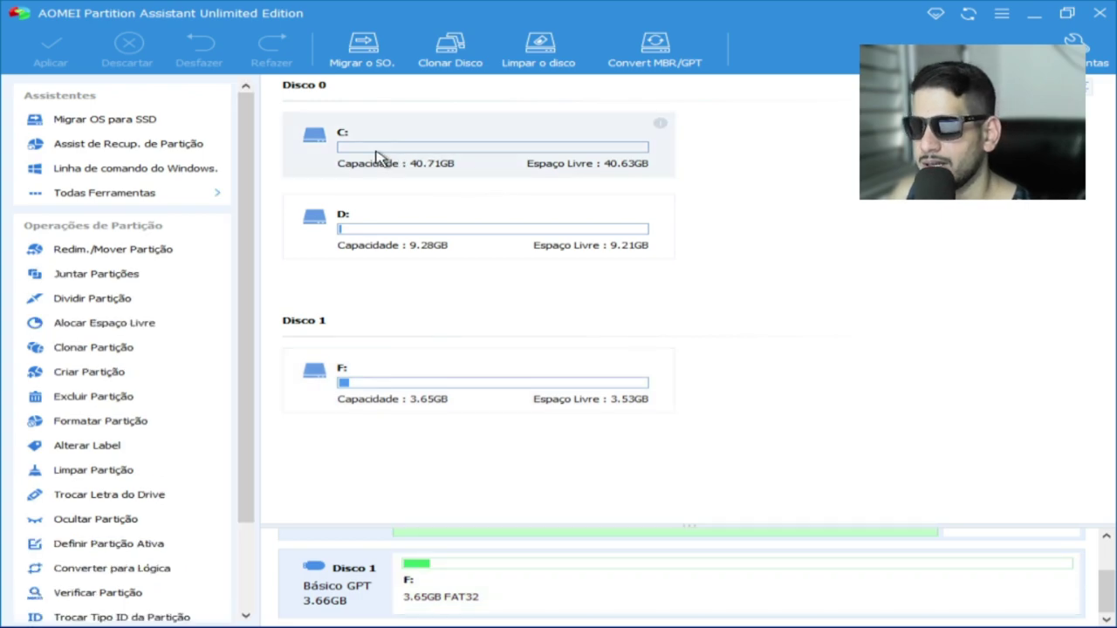
right_click(377, 155)
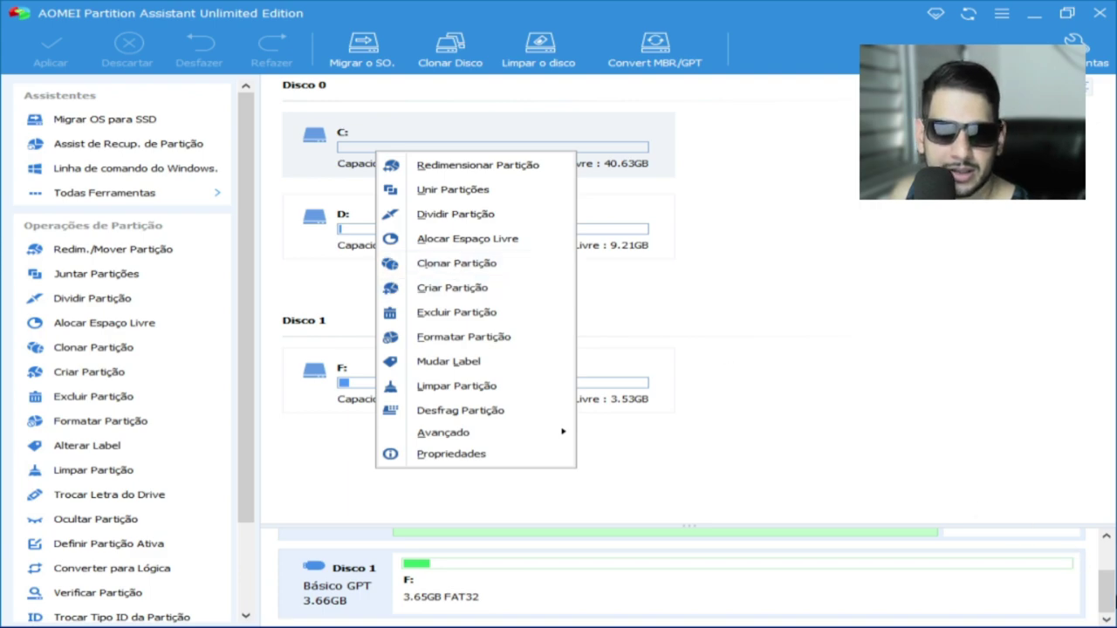
left_click_drag(1112, 605, 1104, 531)
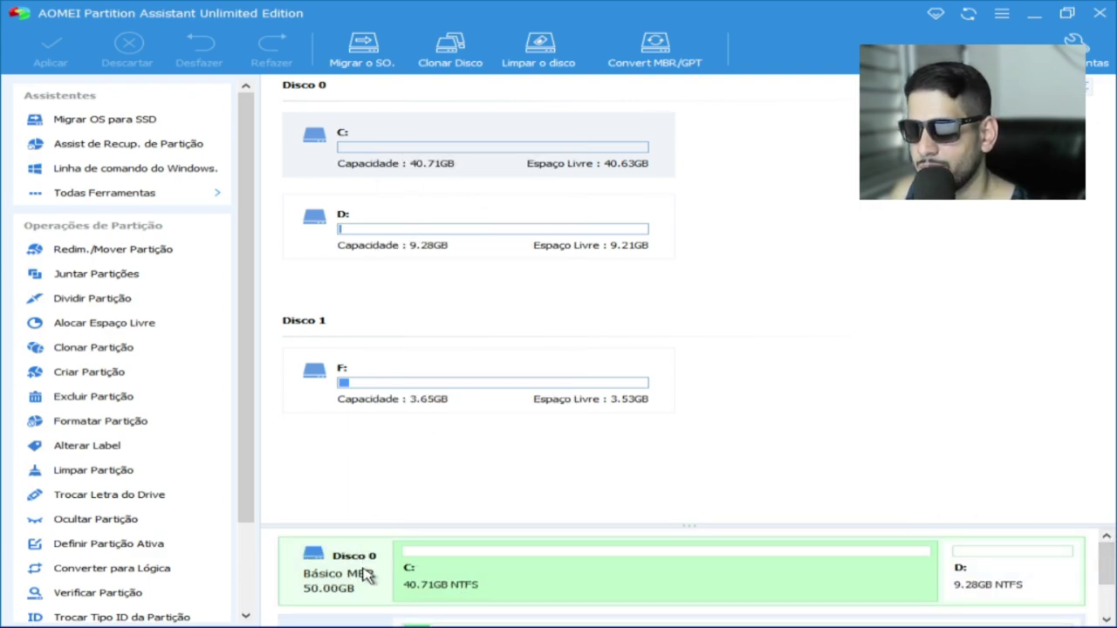
right_click(418, 140)
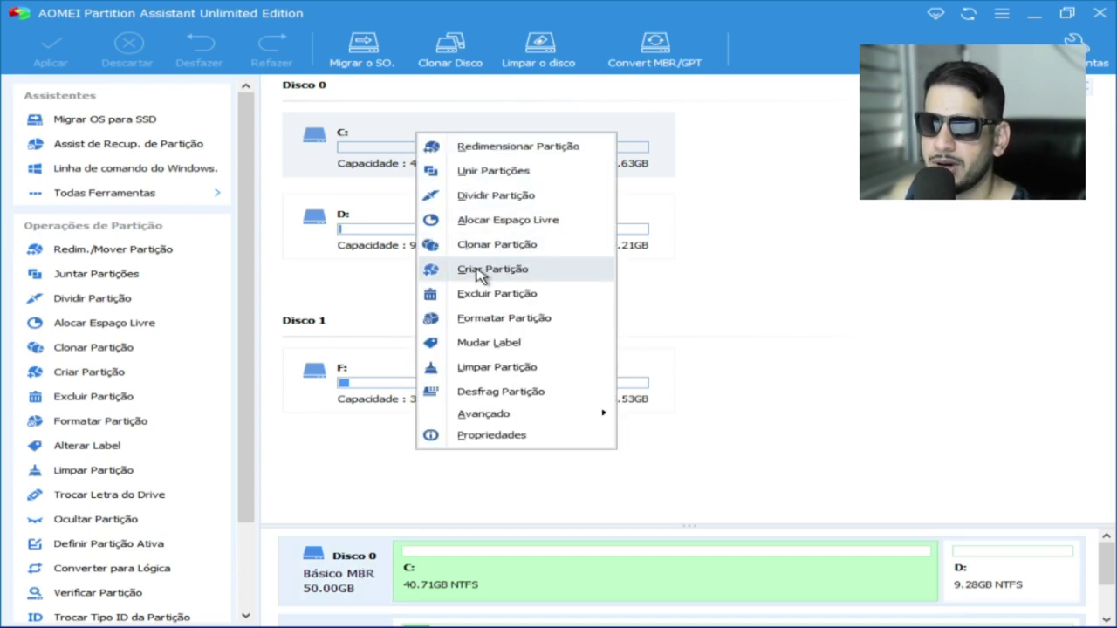
left_click(481, 247)
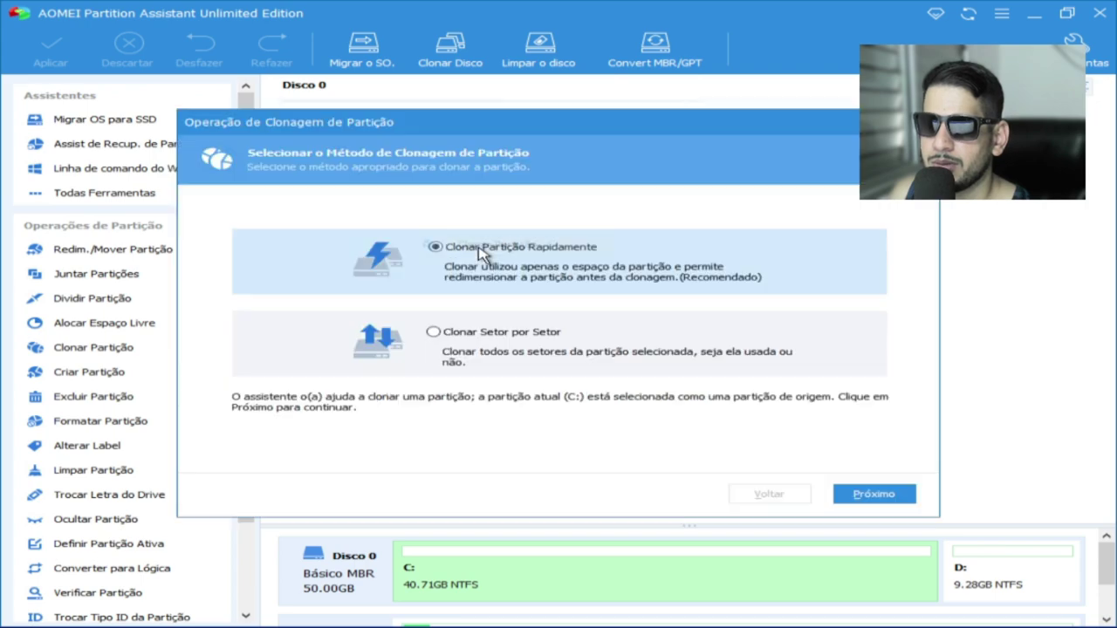
left_click(873, 492)
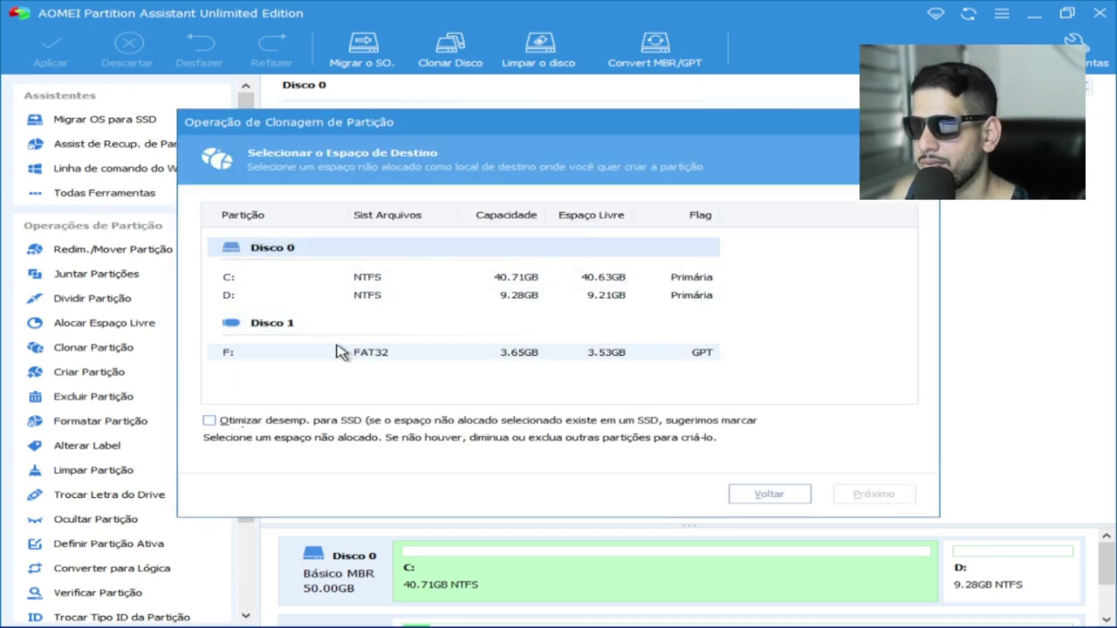
left_click(487, 353)
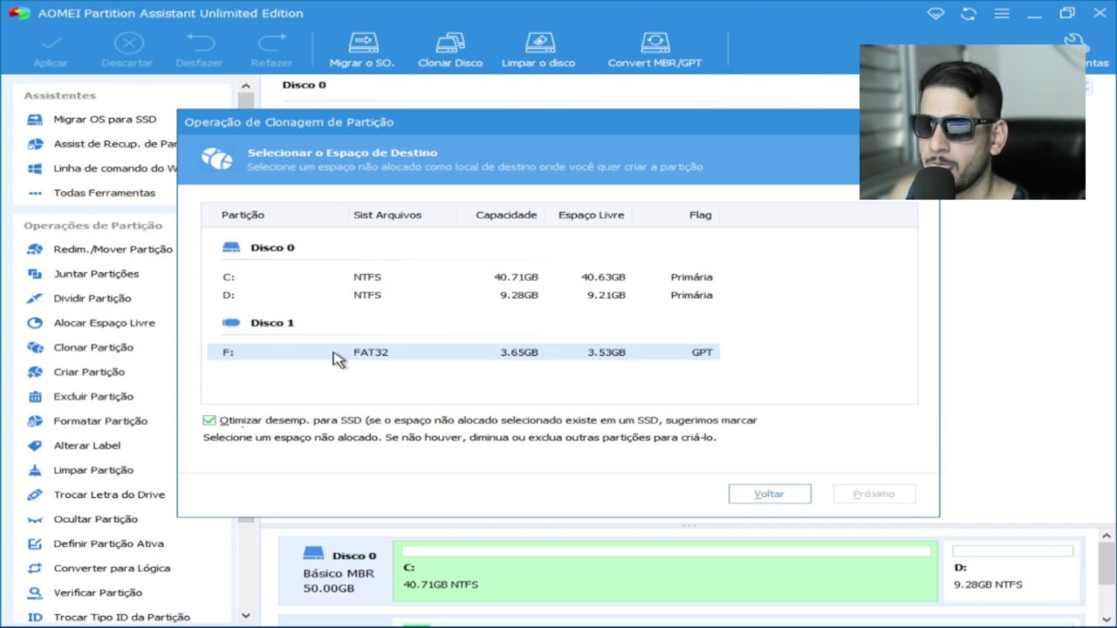
left_click(277, 248)
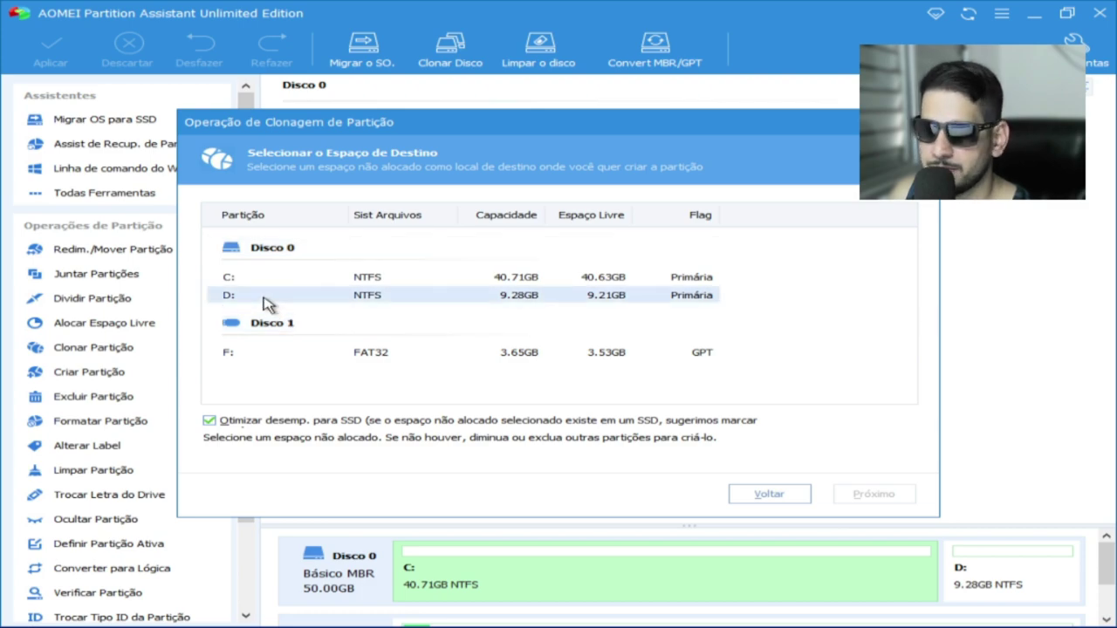
left_click(366, 278)
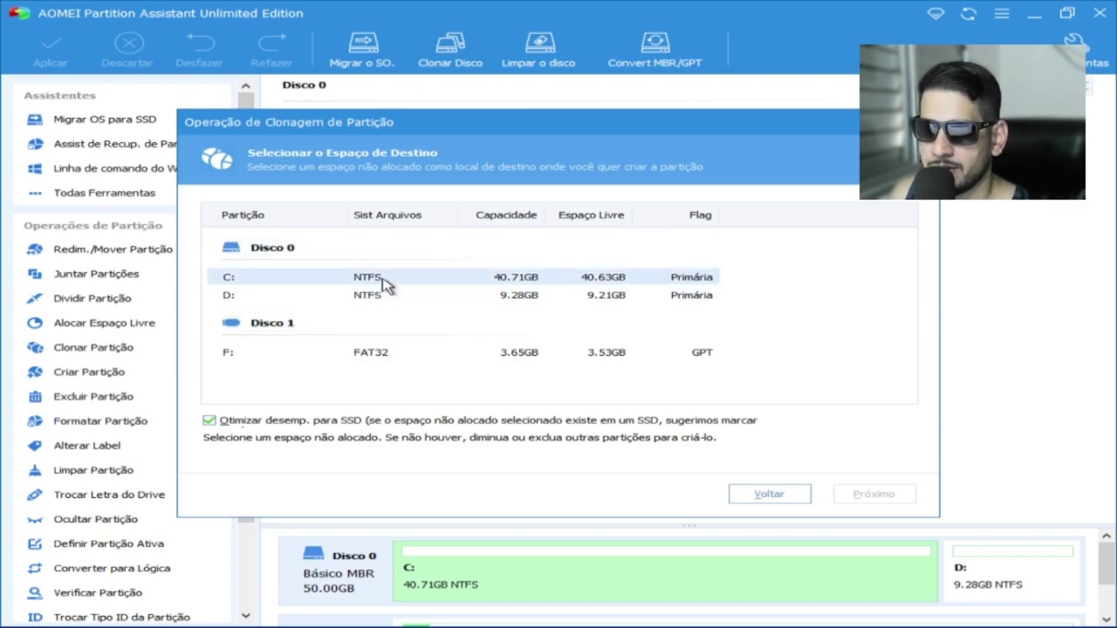
left_click(328, 325)
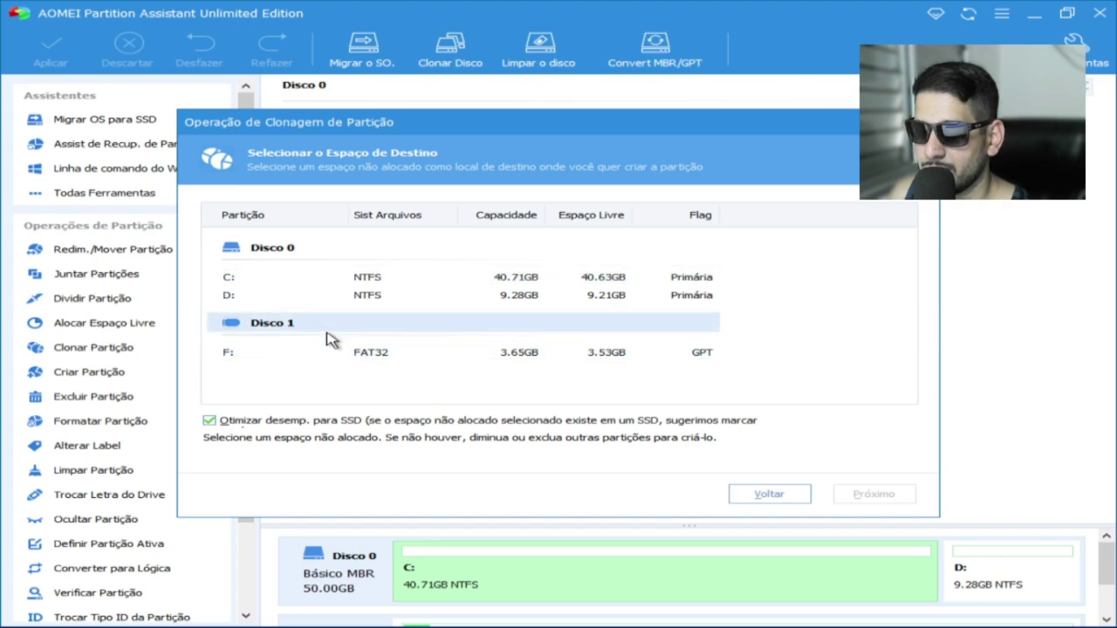
left_click(388, 356)
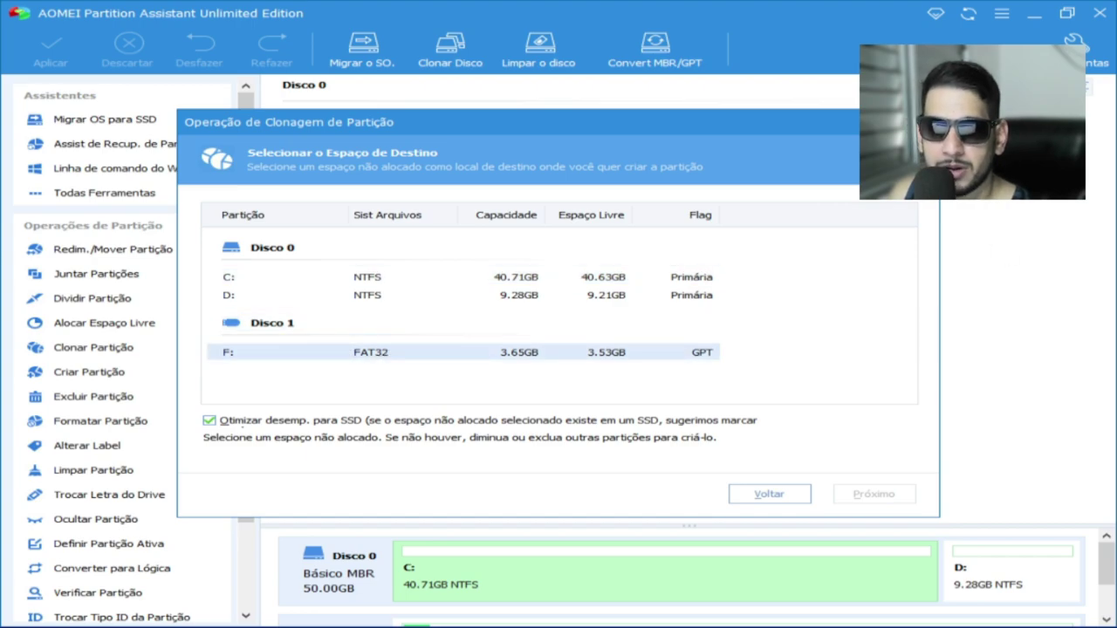
left_click(923, 123)
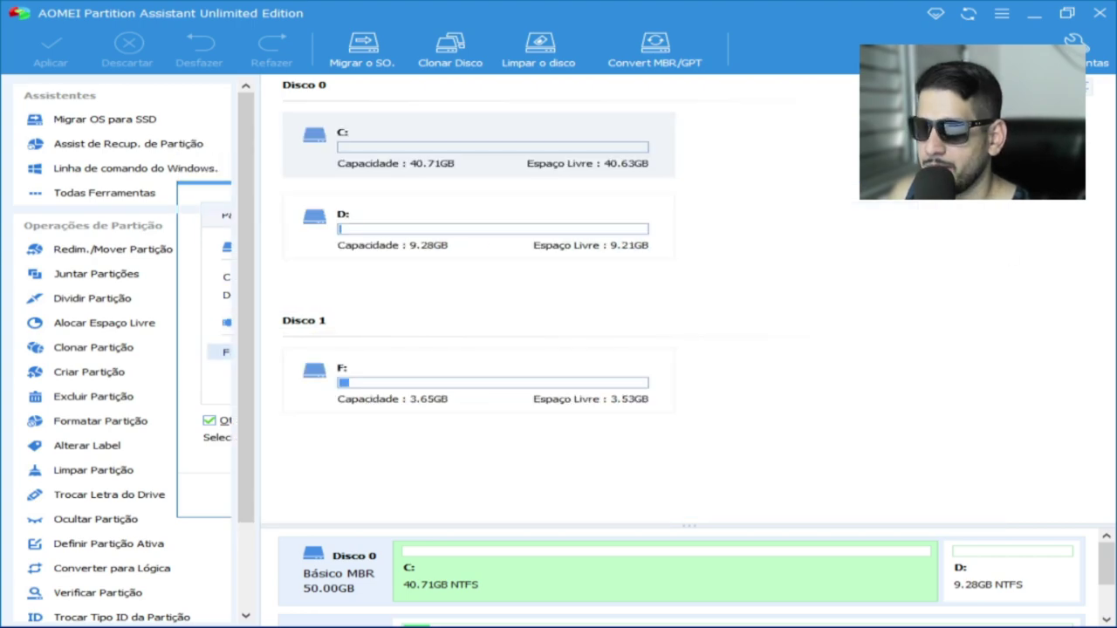
scroll(851, 577, "down", 1)
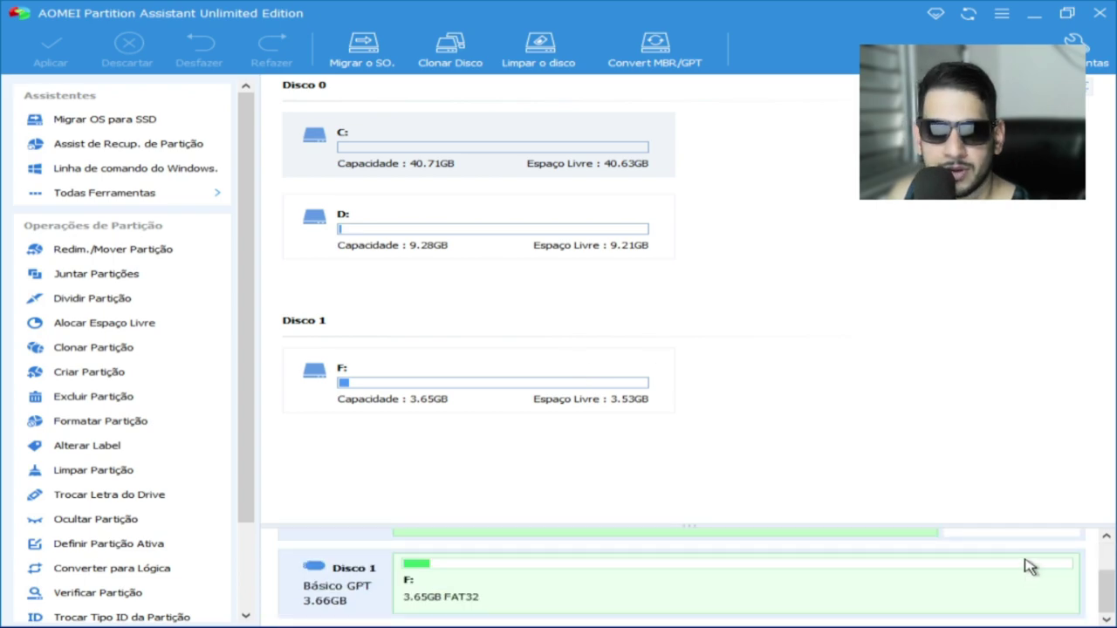
- Set up a quick clone of Disk 1 onto Disk 0 with SSD optimization, keeping the partitions at their original size
right_click(376, 595)
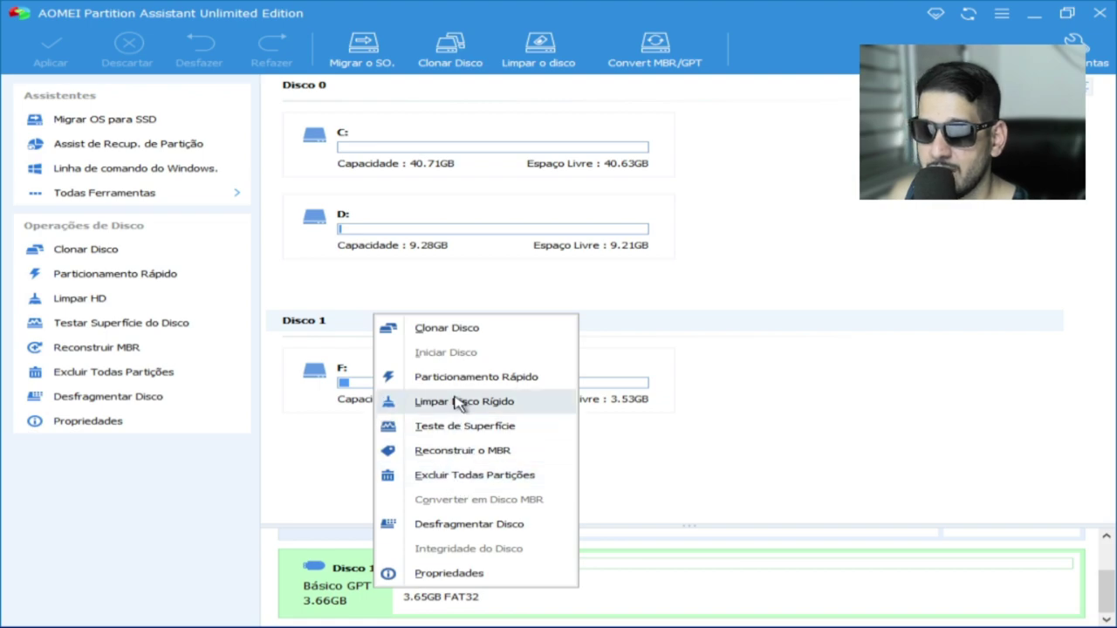
left_click(460, 329)
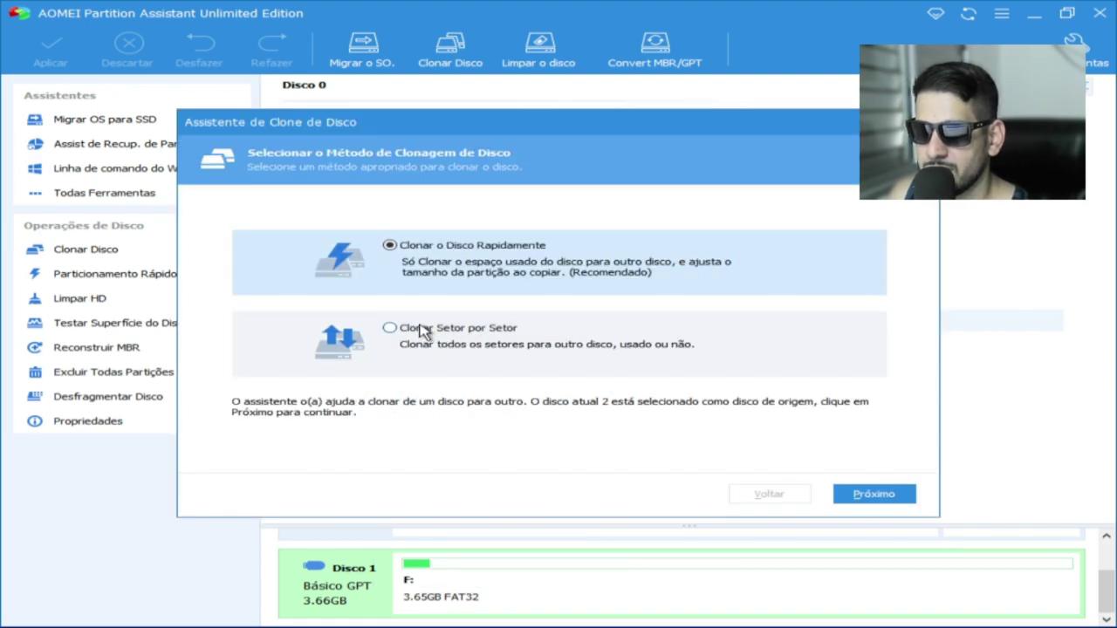
left_click(896, 495)
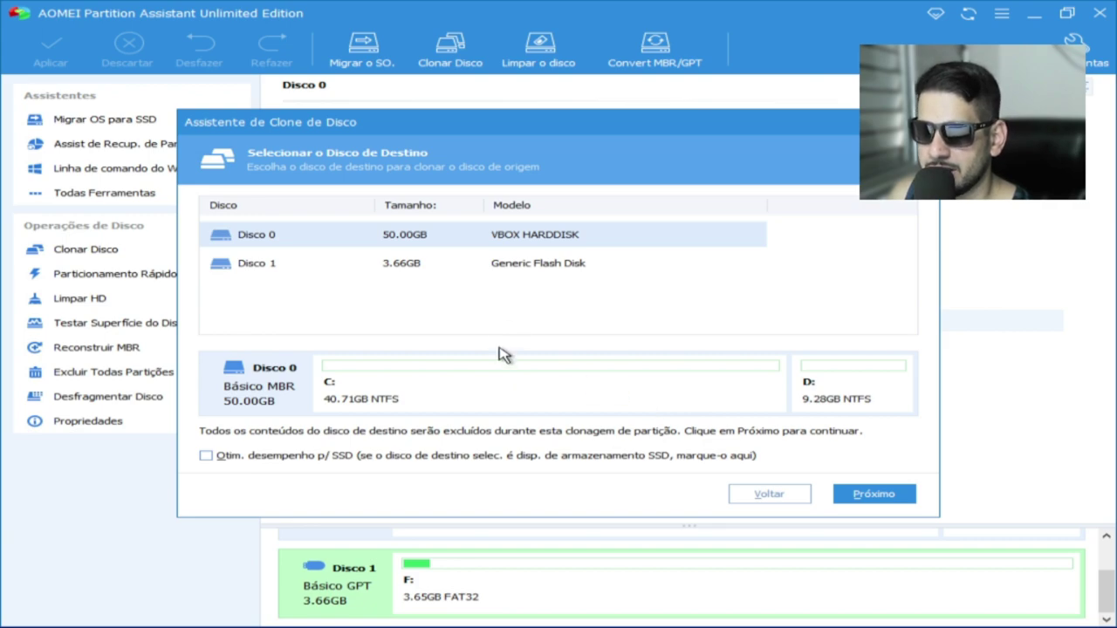
left_click(220, 457)
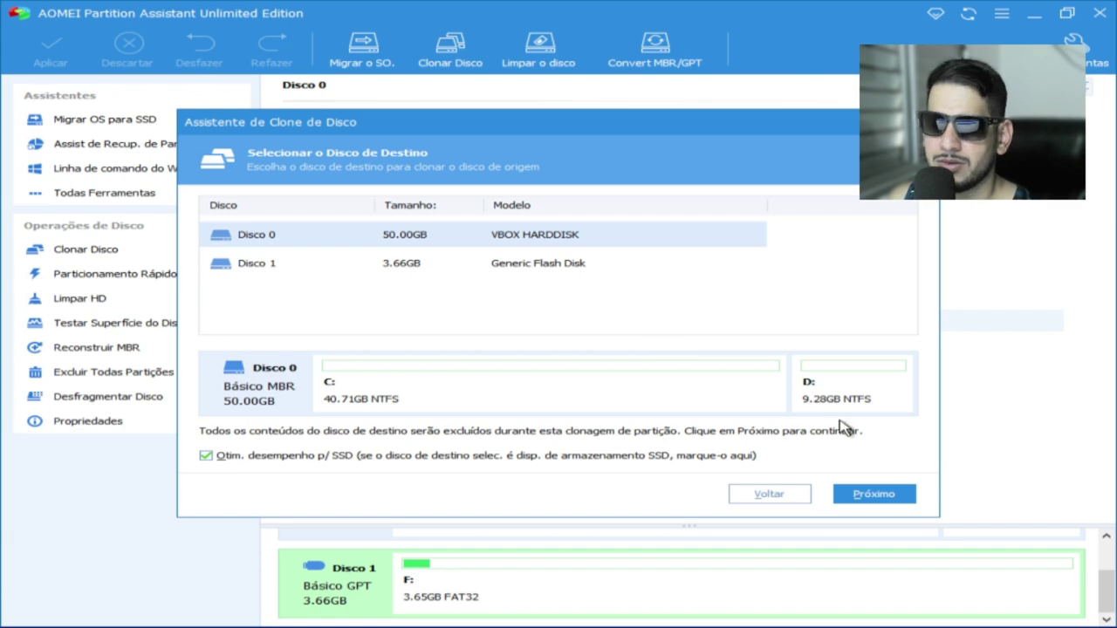
left_click(868, 495)
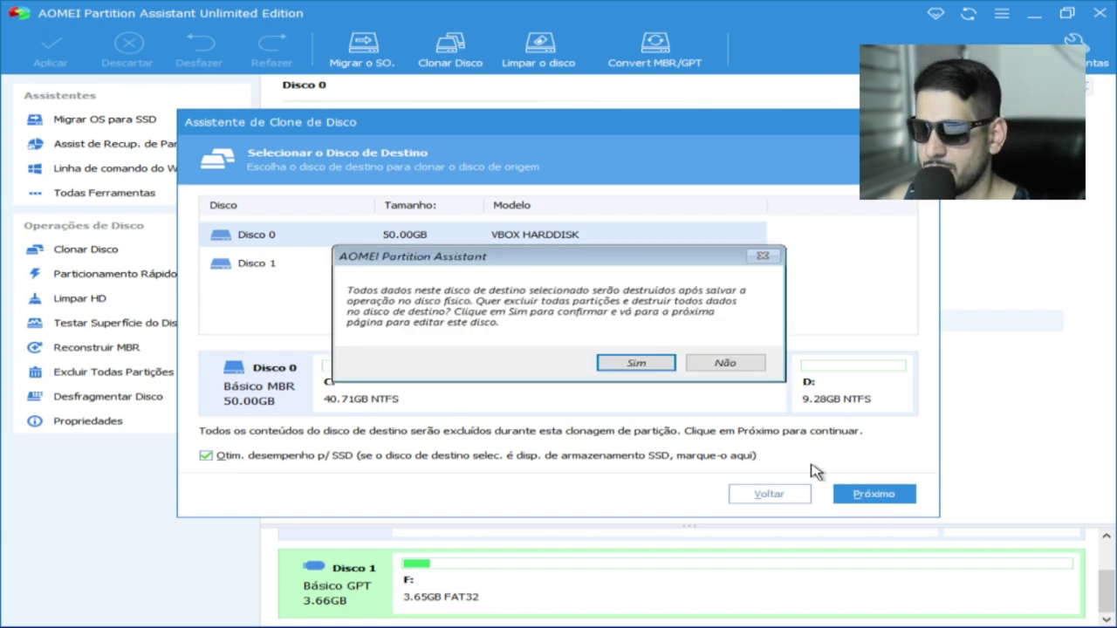
left_click(635, 368)
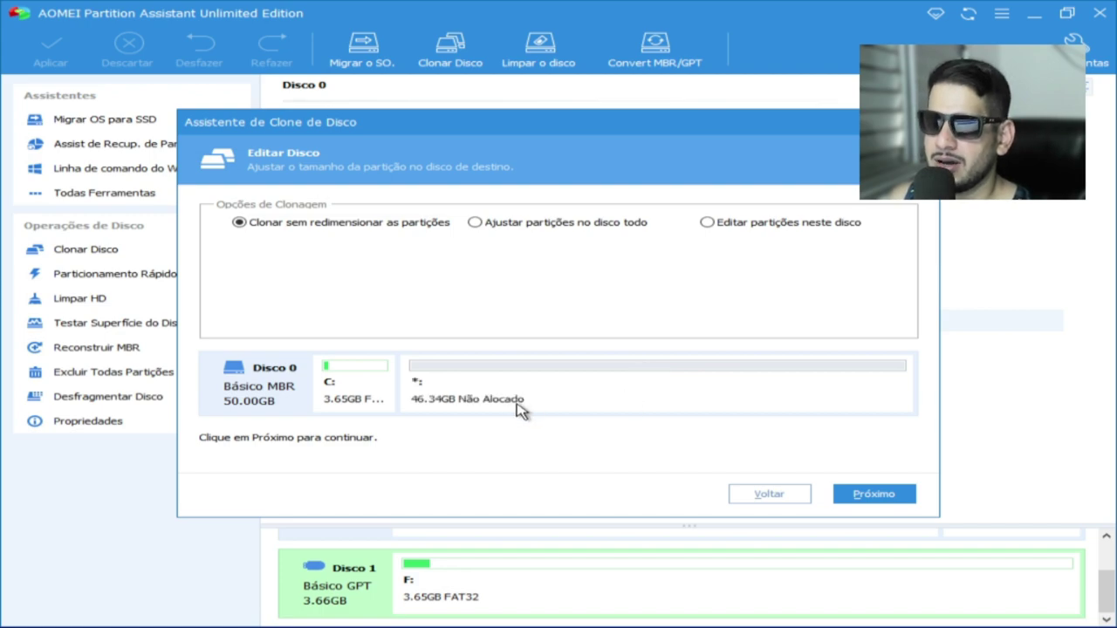
left_click(861, 497)
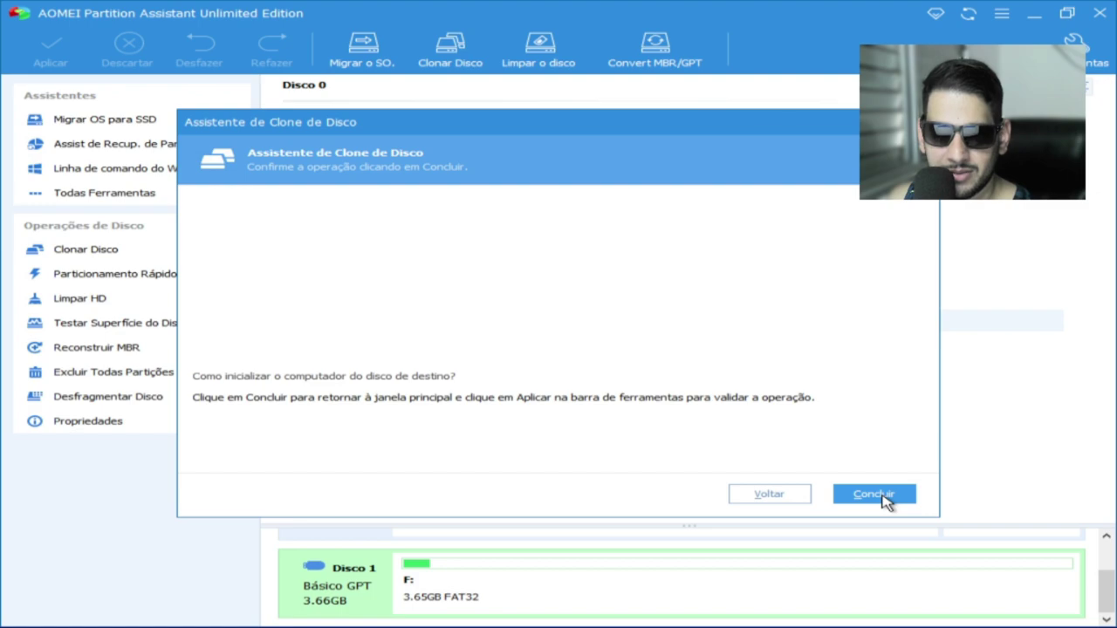
left_click(880, 492)
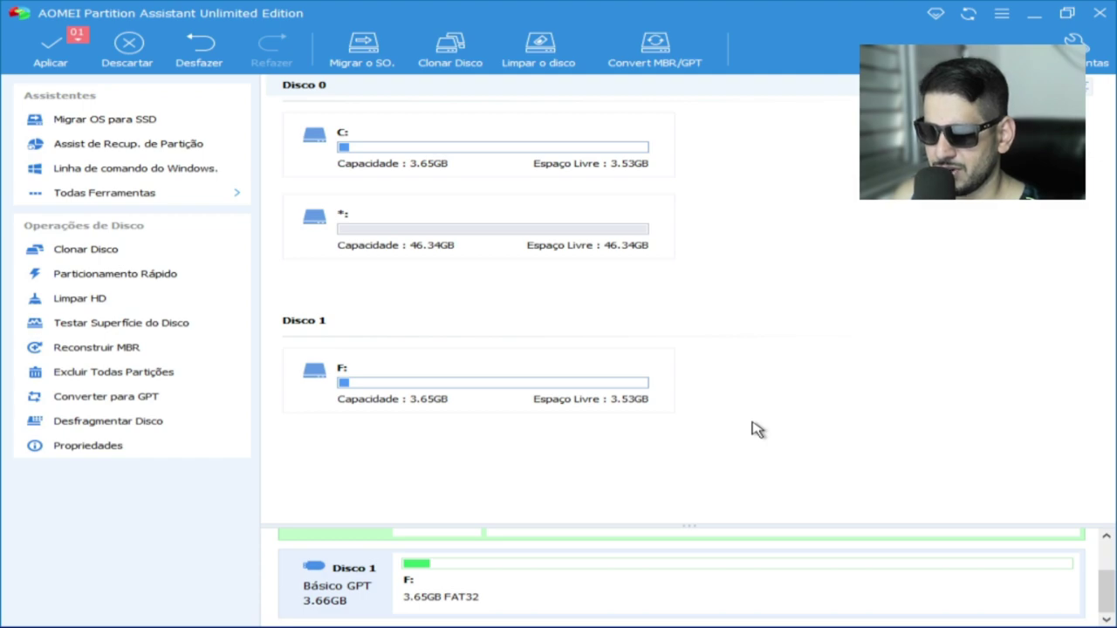
- Compare the planned partition layout of Disk 0 with the source layout of Disk 1
scroll(803, 558, "up", 1)
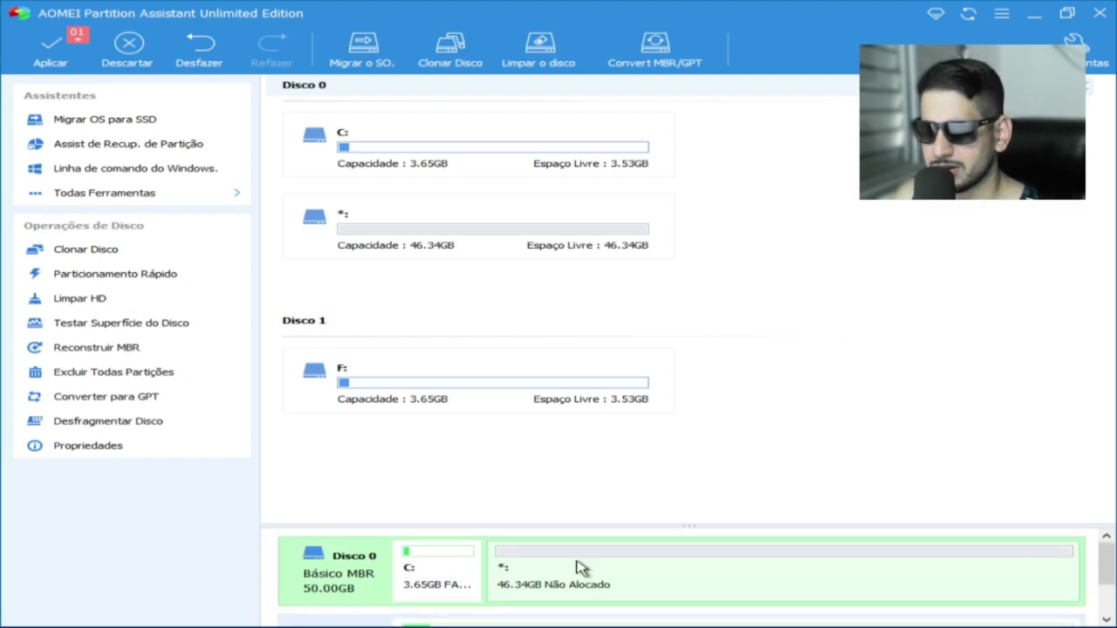
scroll(429, 585, "down", 1)
scroll(428, 585, "up", 1)
scroll(428, 585, "down", 1)
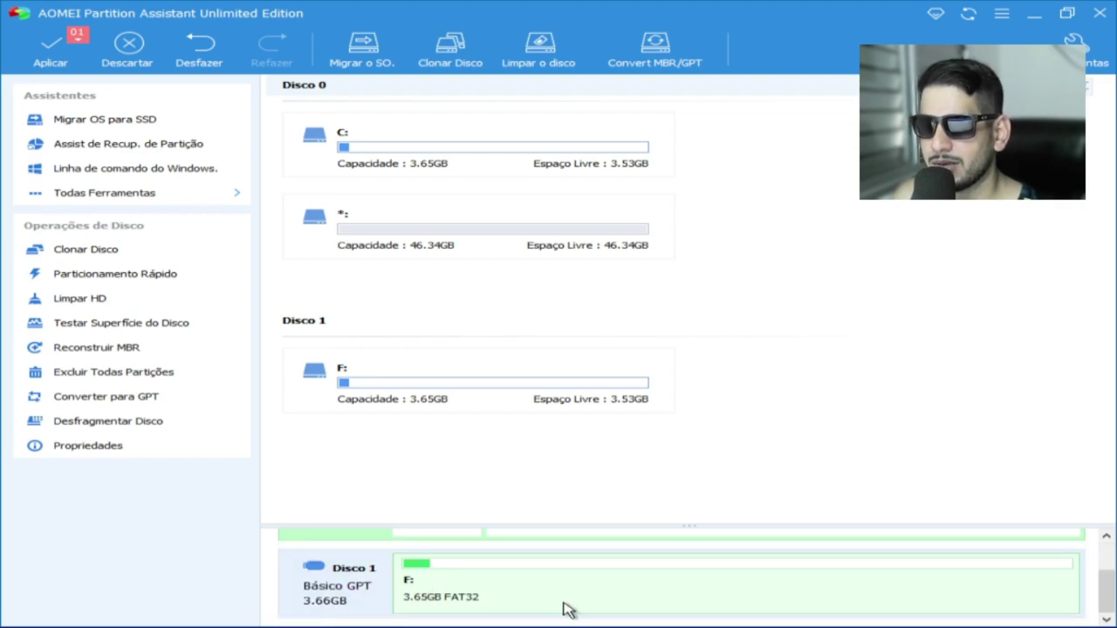
scroll(527, 606, "up", 1)
scroll(526, 606, "down", 1)
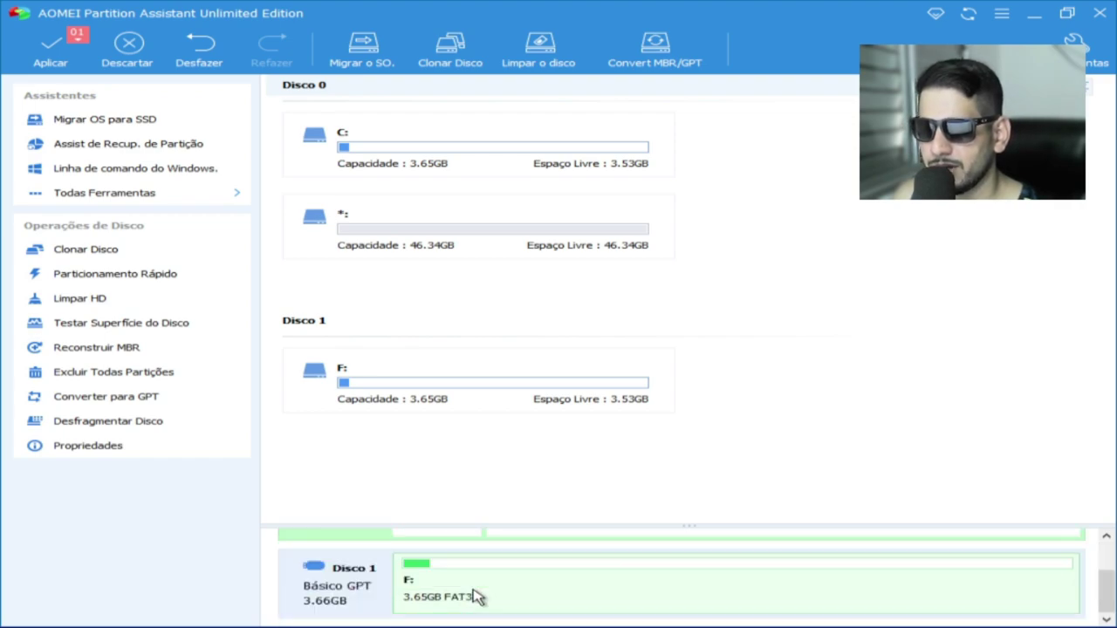
scroll(506, 548, "up", 1)
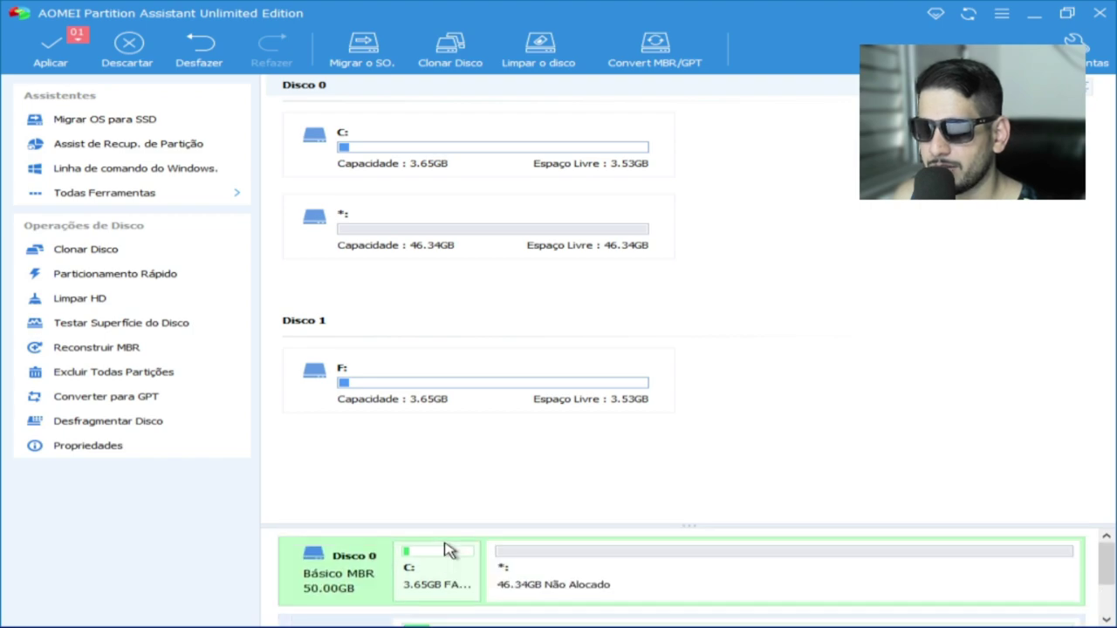
scroll(449, 553, "down", 1)
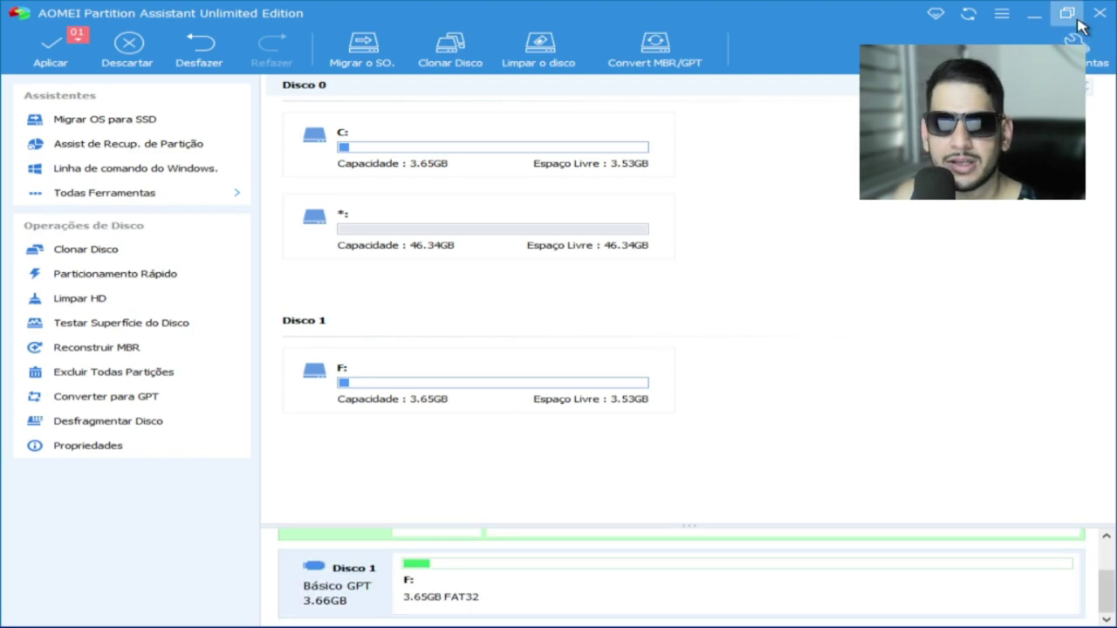
- Apply the pending clone of Disk 1 to Disk 0 and acknowledge its completion
left_click(49, 64)
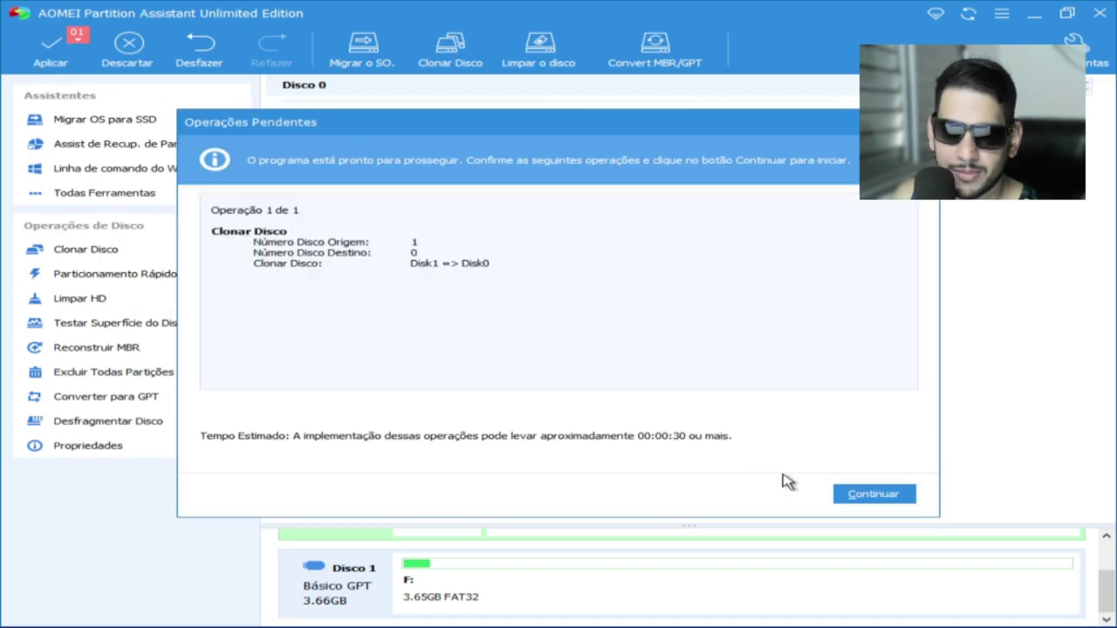
left_click(890, 503)
left_click(537, 354)
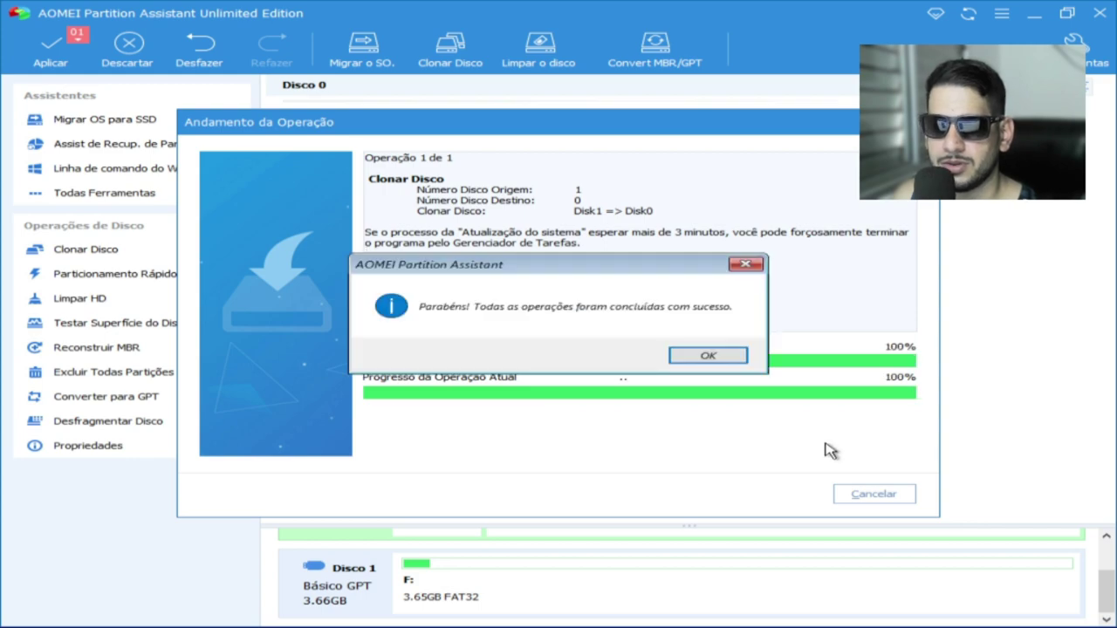
left_click(708, 356)
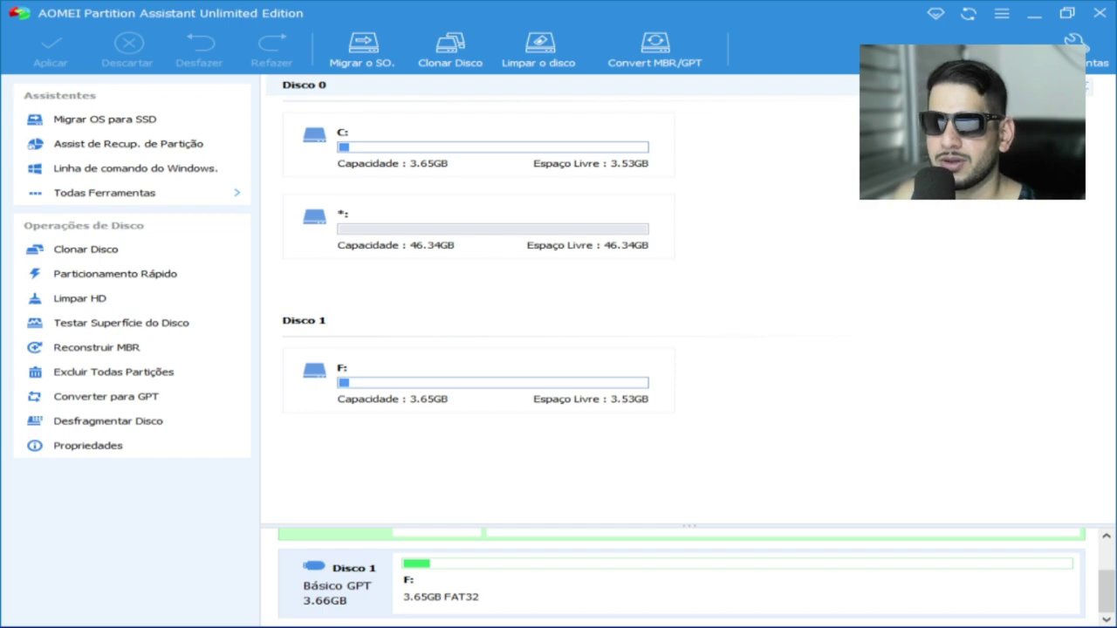
- Close the partition program and compare the sizes and contents of drives C: and F: in Explorer++
left_click(1095, 13)
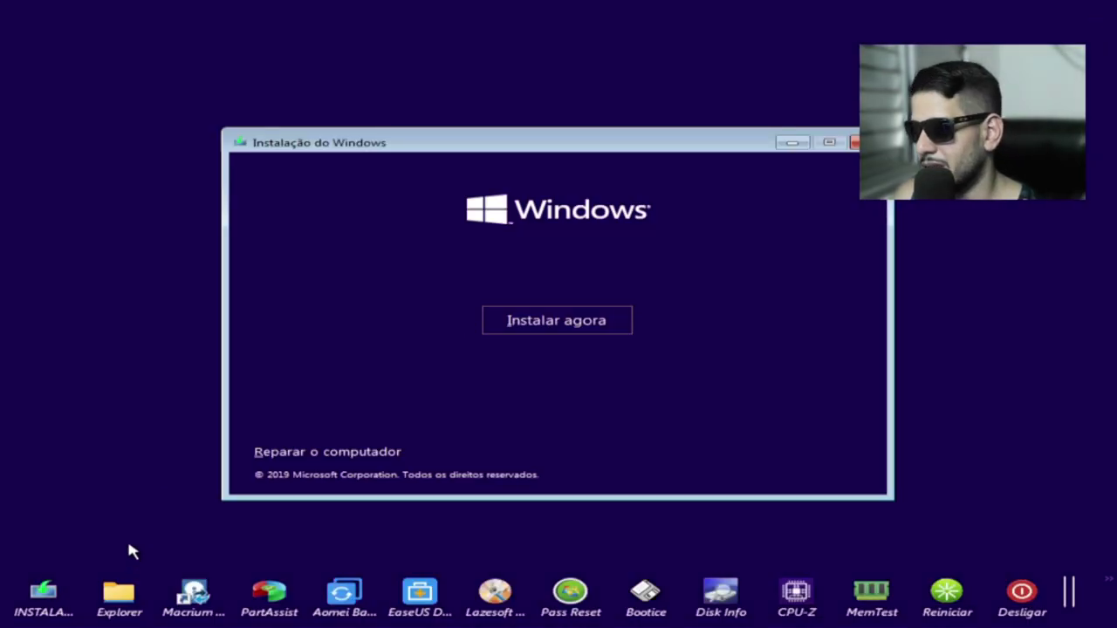
left_click(120, 593)
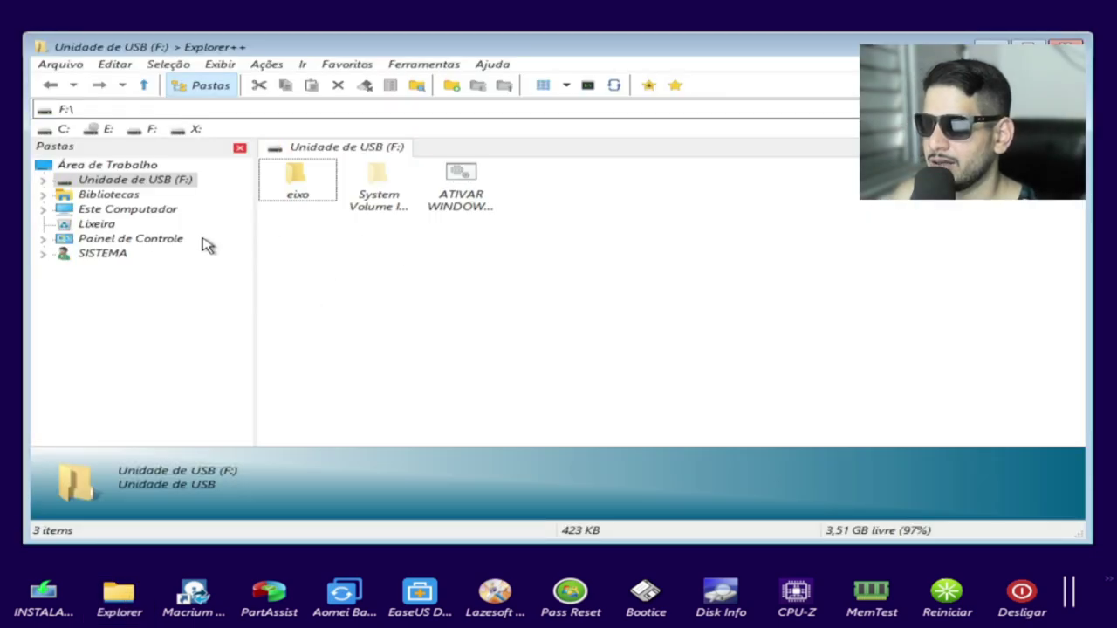
left_click(140, 210)
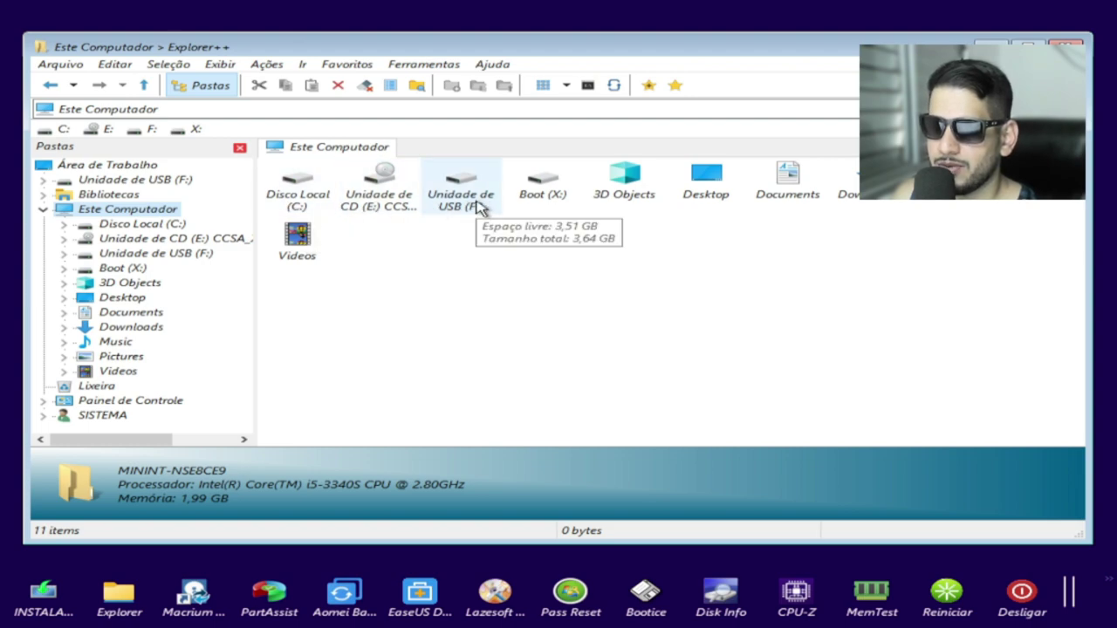
mouse_move(329, 203)
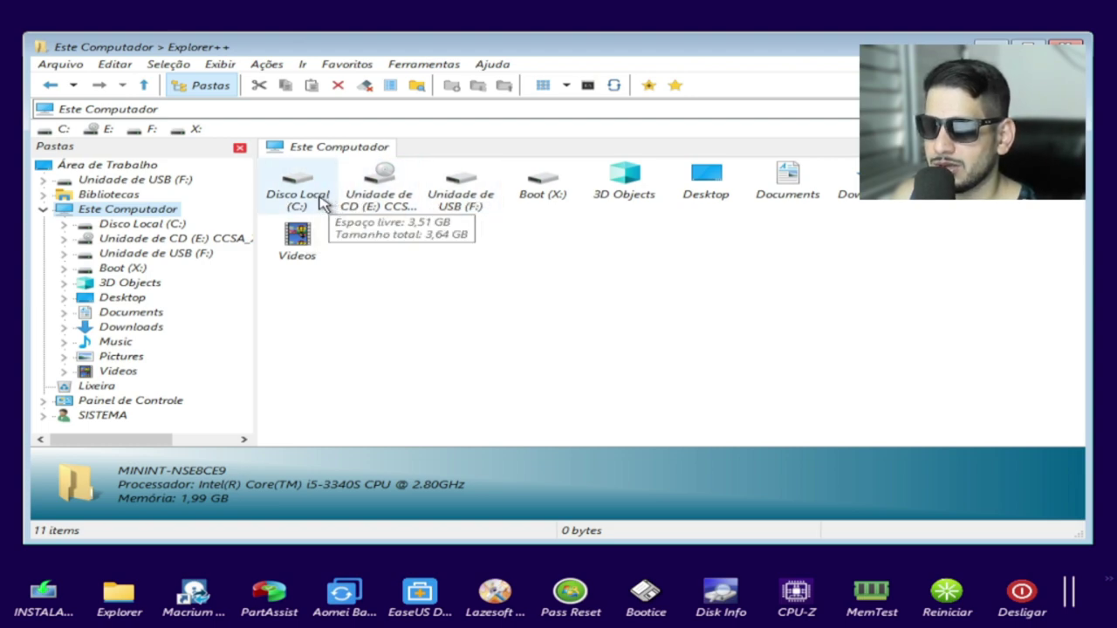
double_click(465, 201)
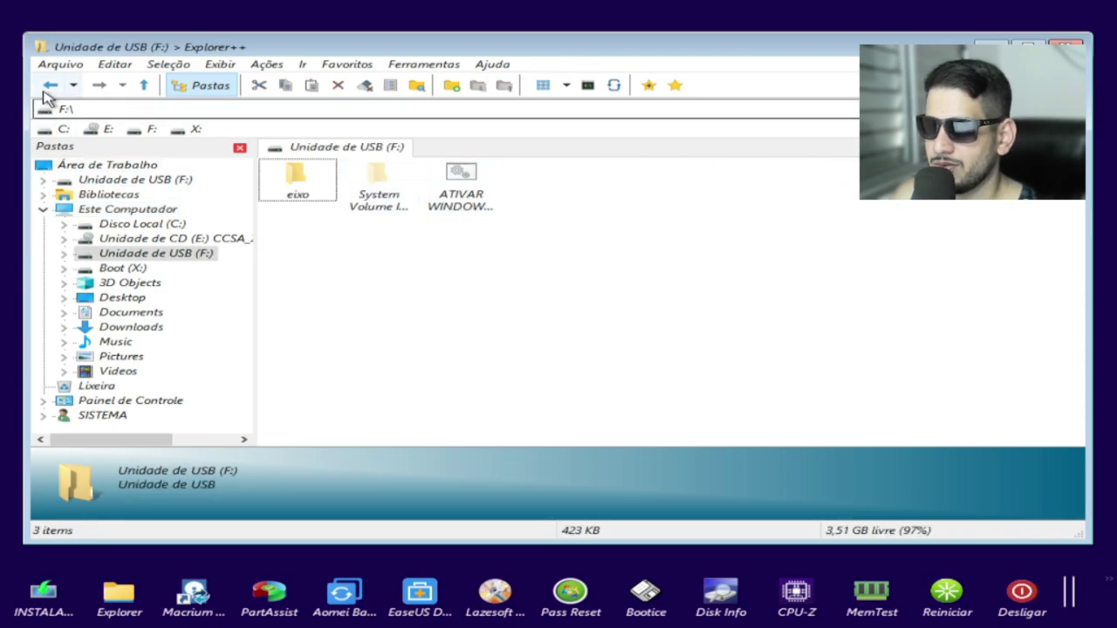
left_click(50, 84)
double_click(290, 181)
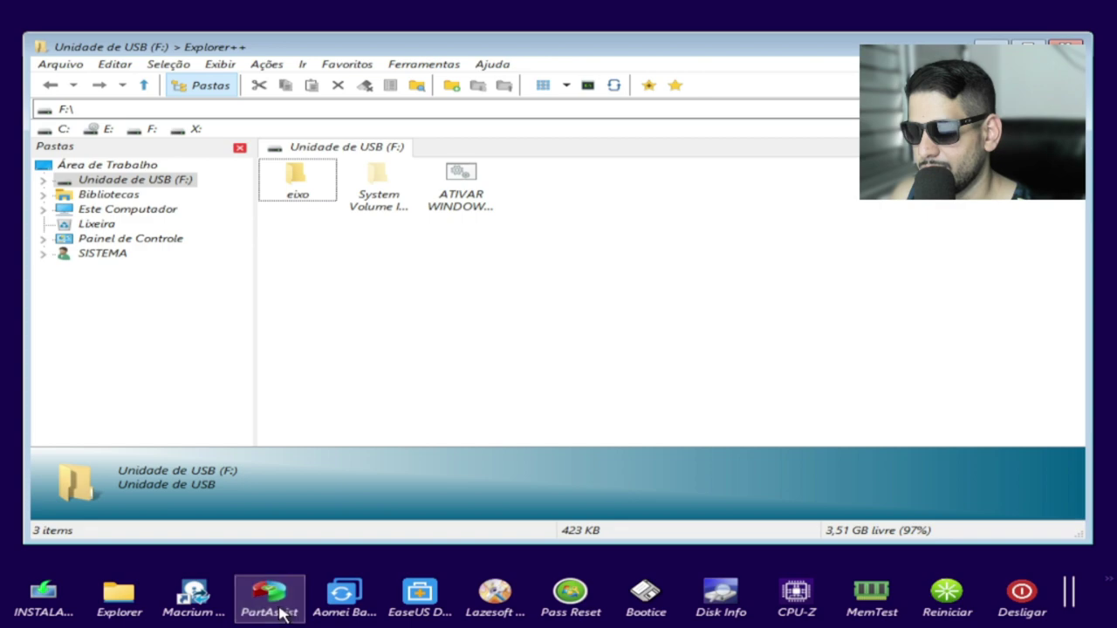
- Reopen AOMEI Partition Assistant and merge the unallocated space of Disk 0 into partition C:
left_click(281, 612)
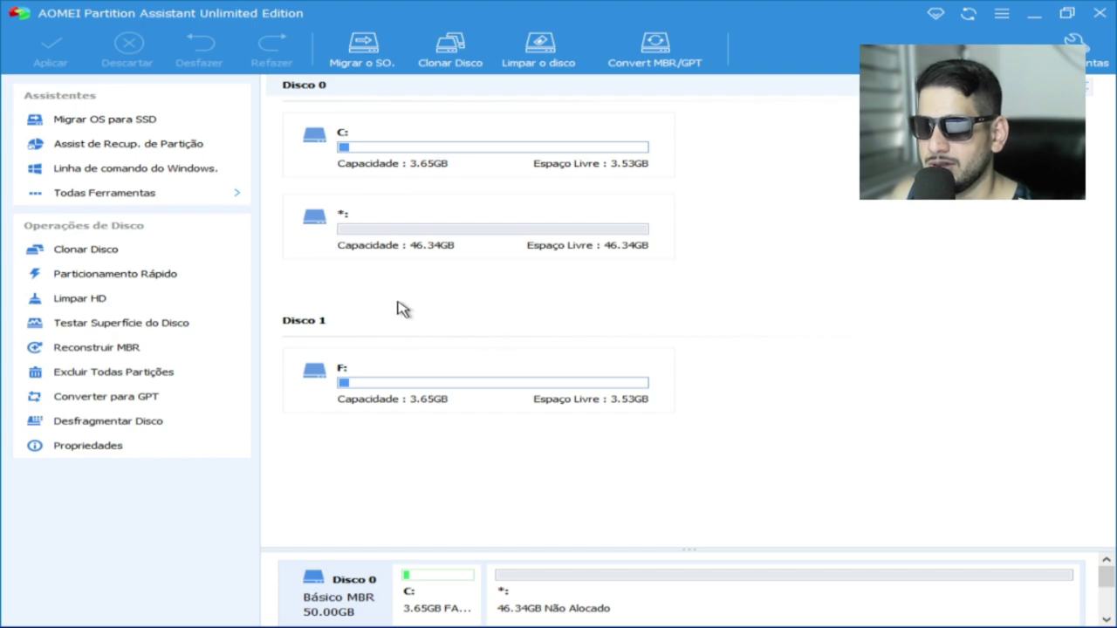
left_click(428, 607)
right_click(427, 608)
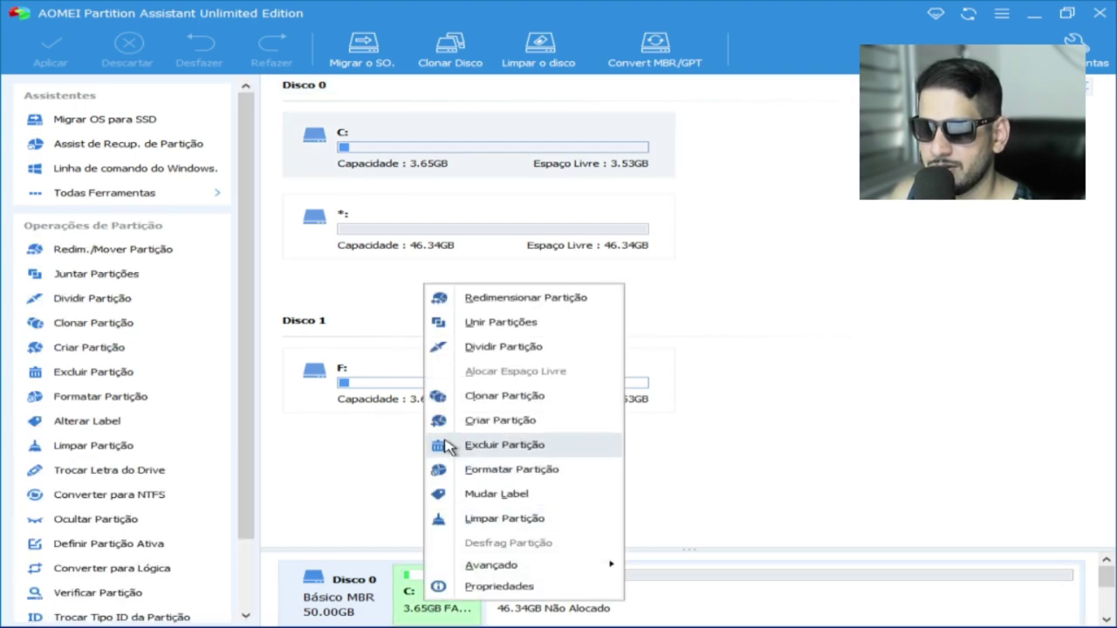
left_click(499, 322)
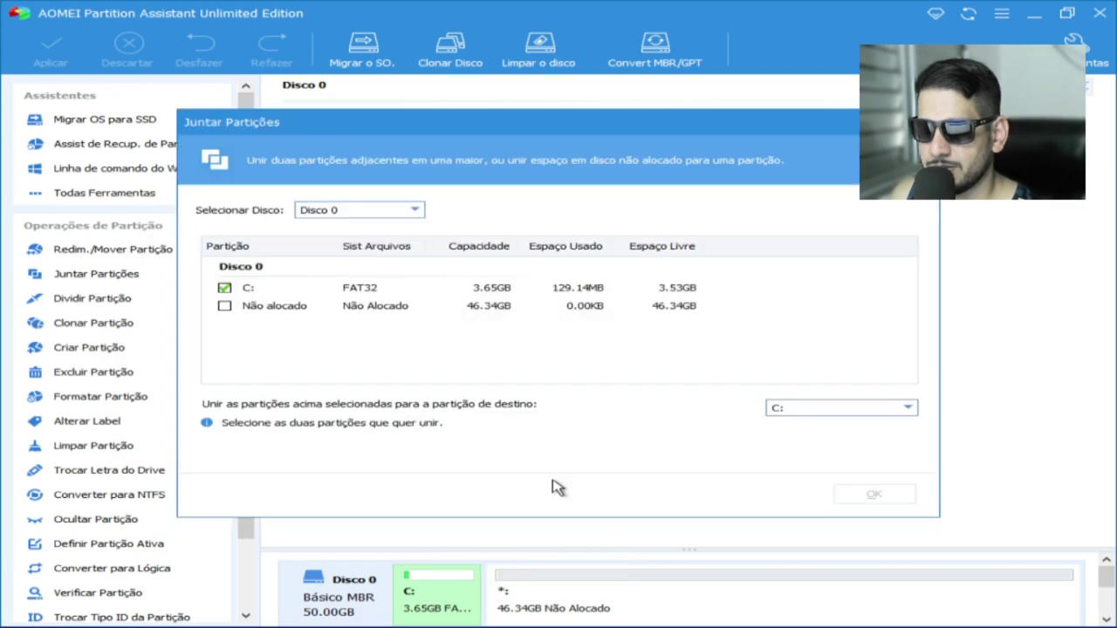
left_click(224, 307)
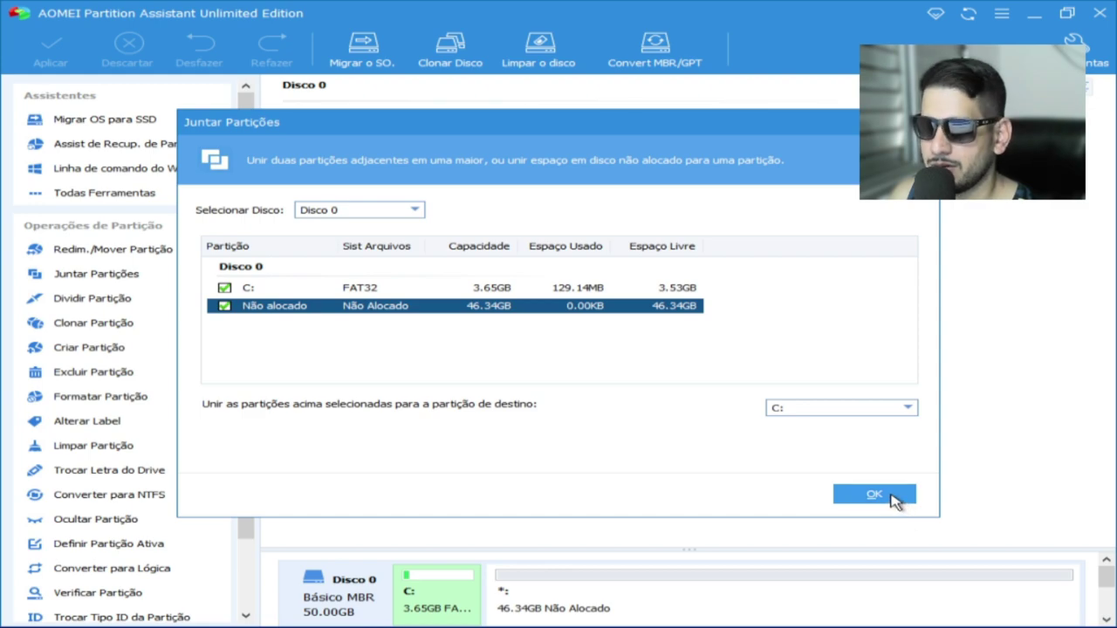
left_click(874, 495)
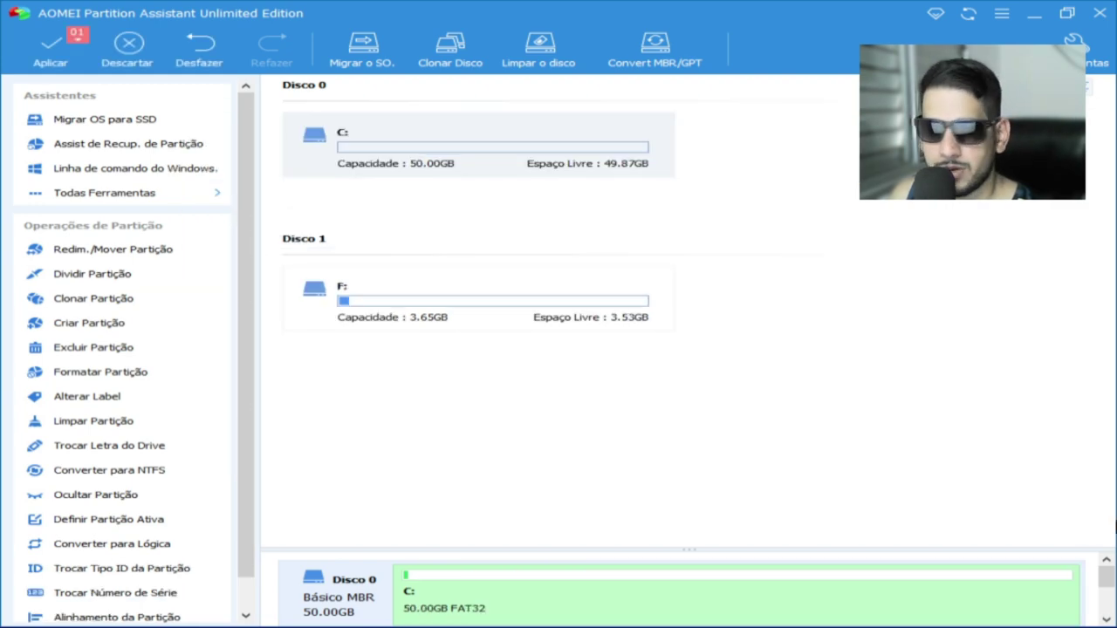
- Create a new 12.41 GB partition D: from the space of partition C: on Disk 0
left_click_drag(1106, 572, 1106, 610)
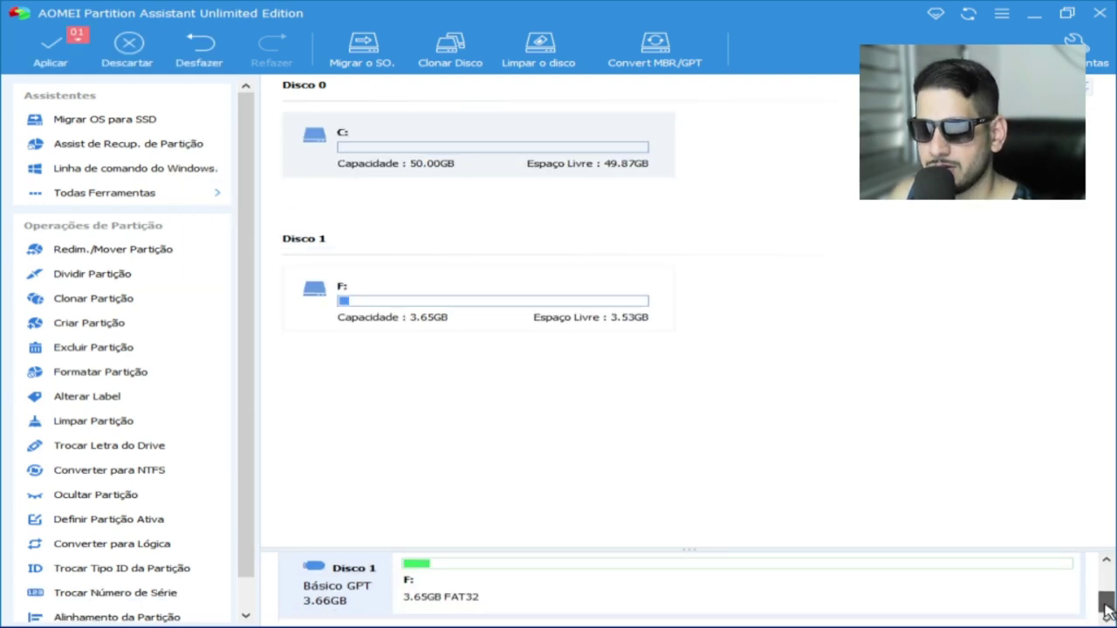
left_click(1060, 602)
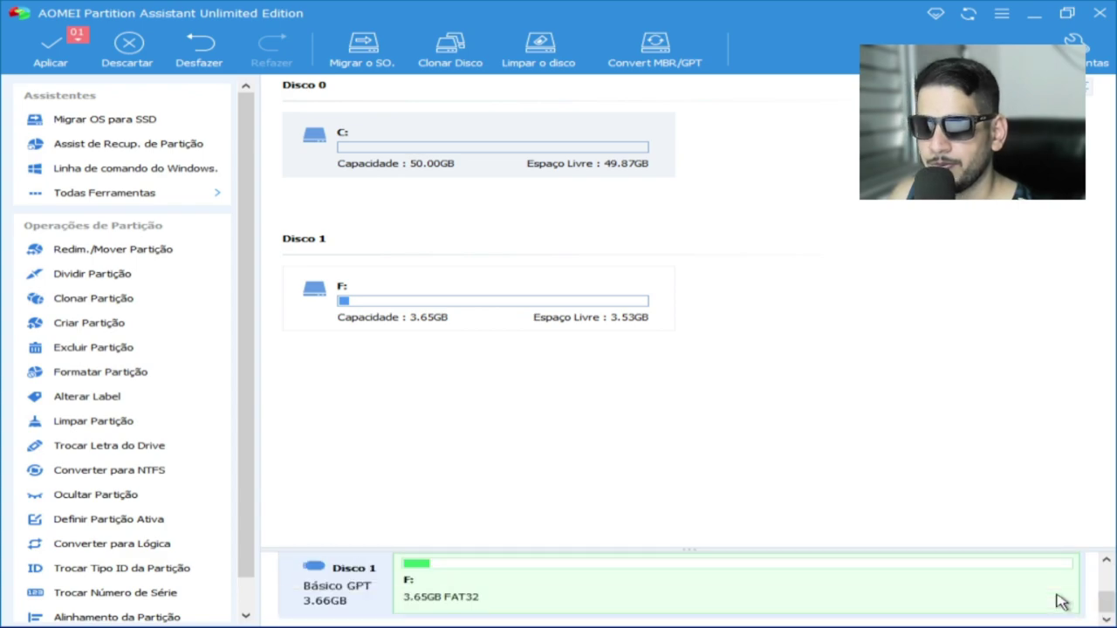
scroll(716, 575, "up", 2)
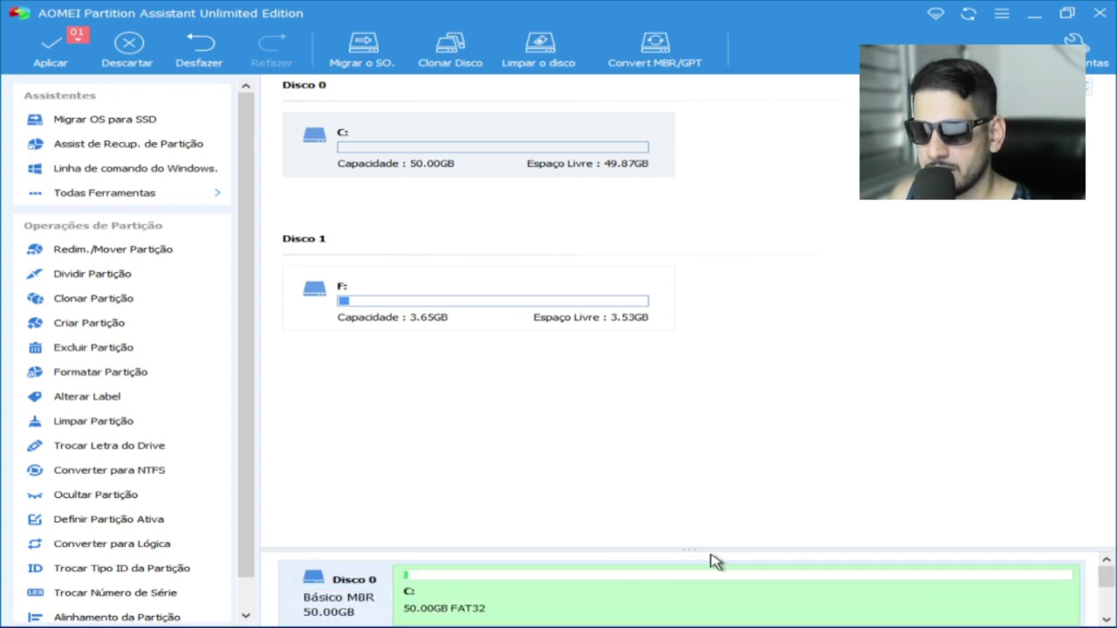
right_click(524, 584)
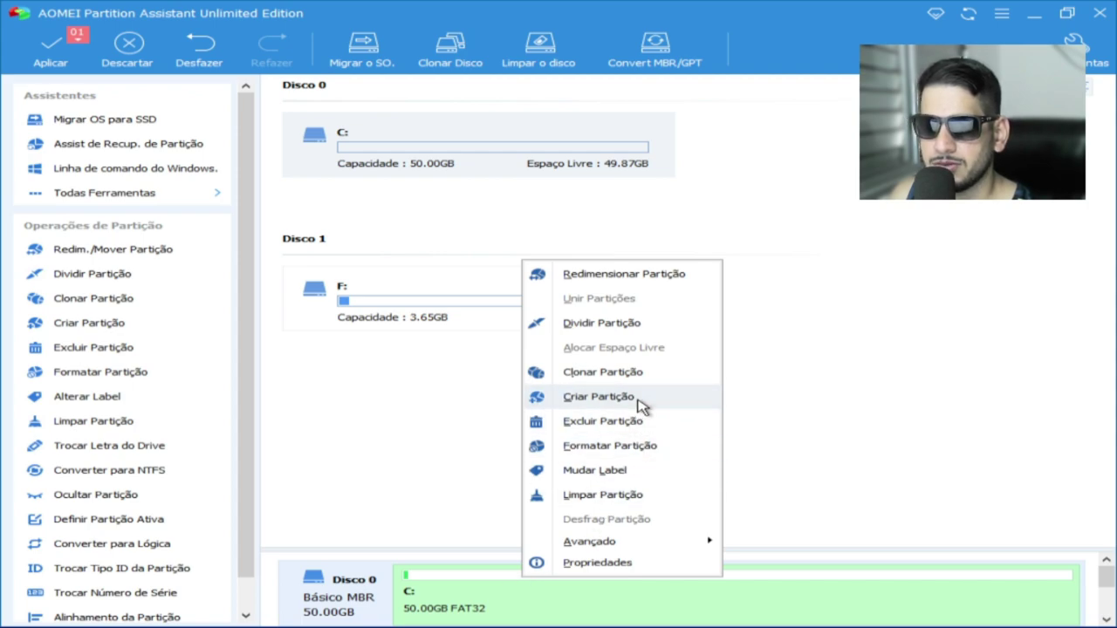
left_click(598, 397)
left_click_drag(558, 304, 689, 303)
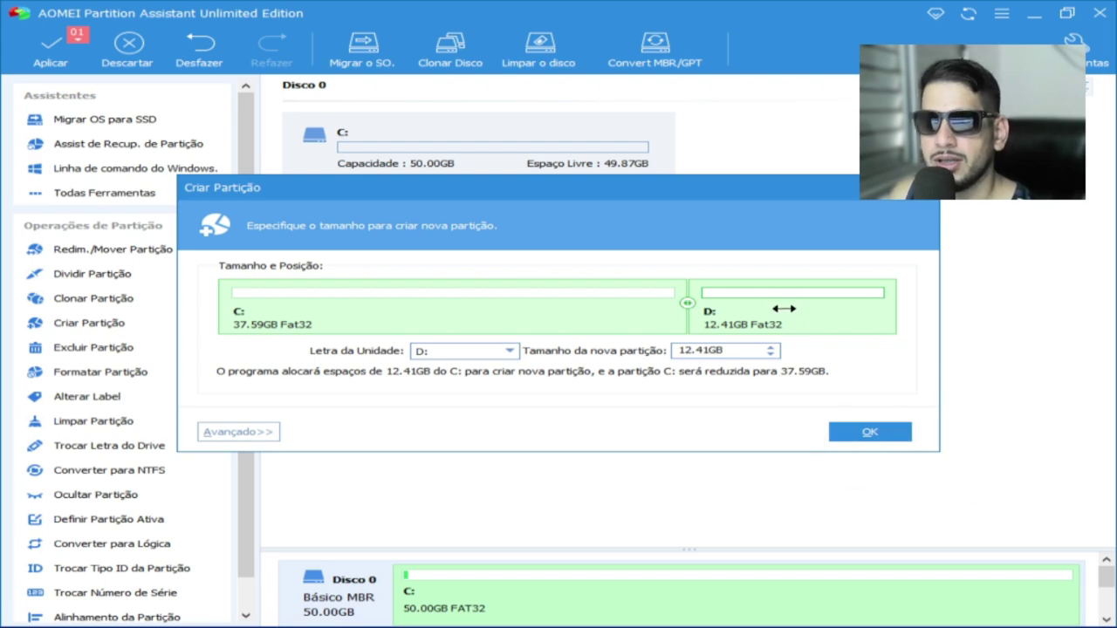
left_click(851, 435)
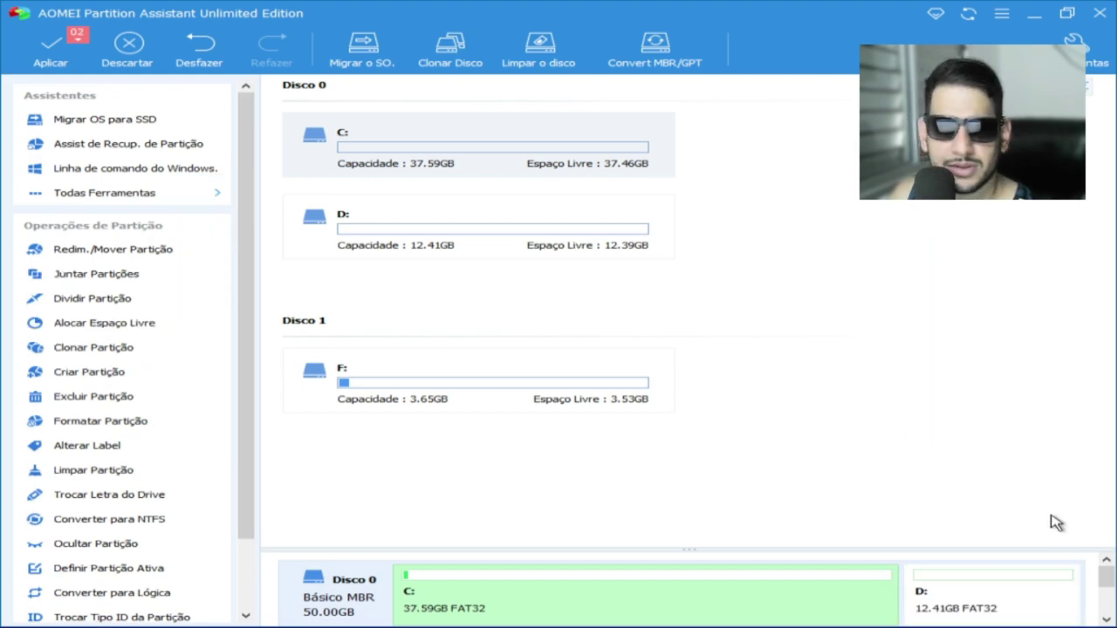
- Apply the pending resize of C: and creation of D: on Disk 0, and acknowledge the completion
scroll(1105, 578, "down", 1)
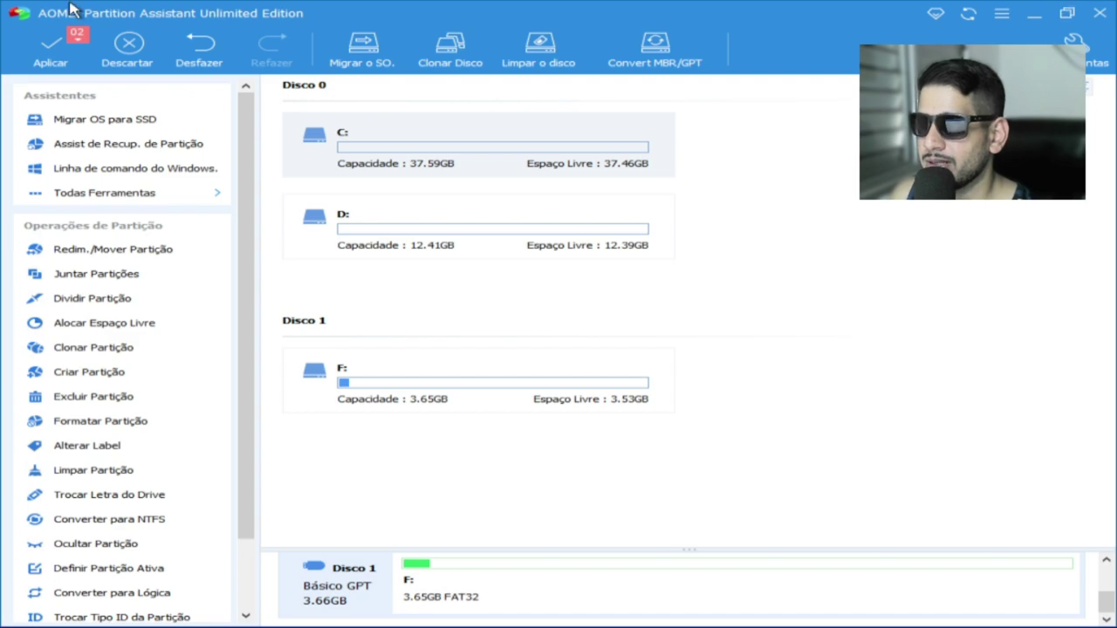
left_click(73, 54)
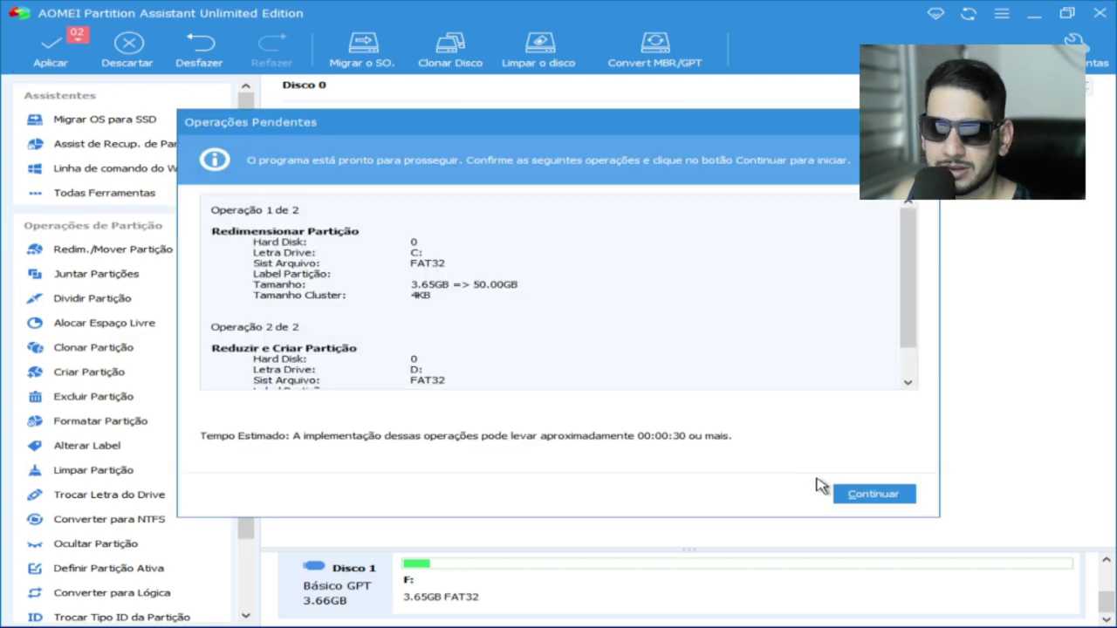
left_click(854, 493)
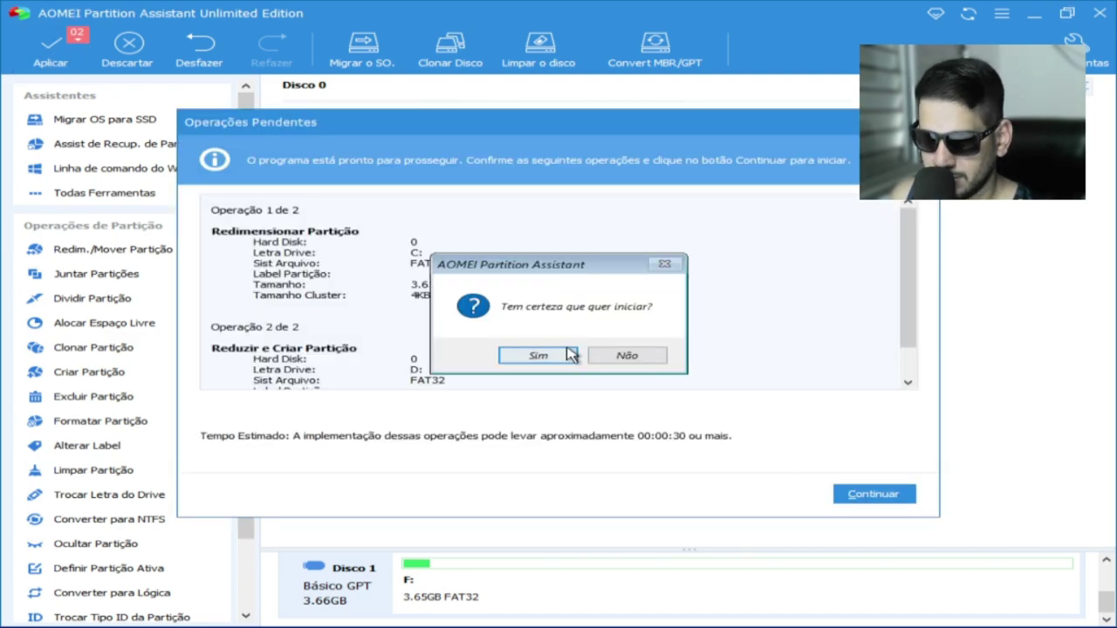
left_click(524, 353)
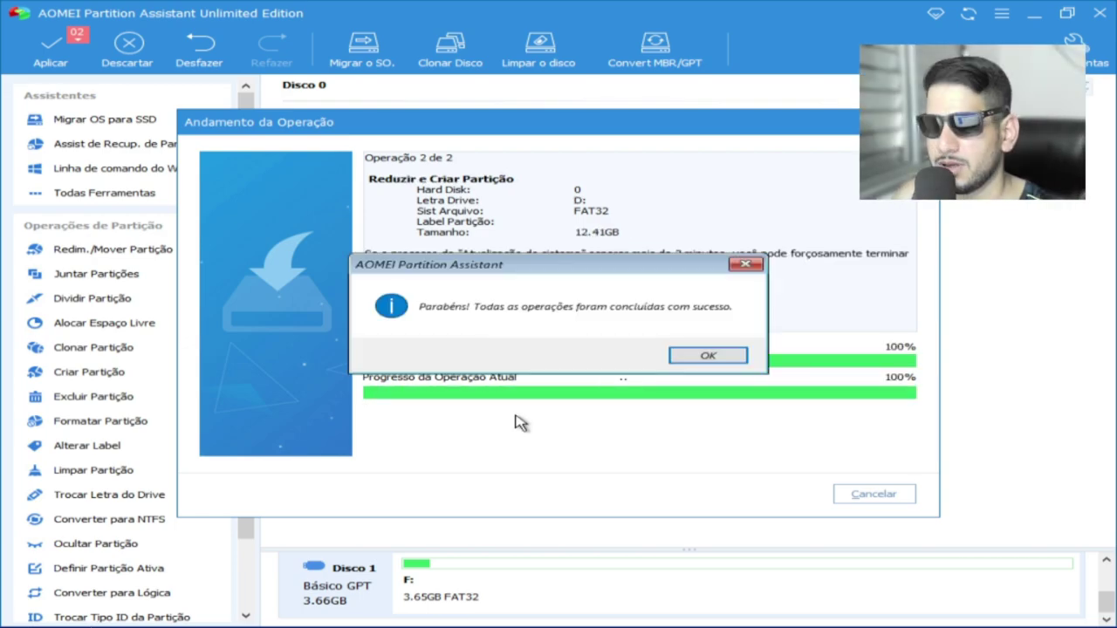
left_click(737, 359)
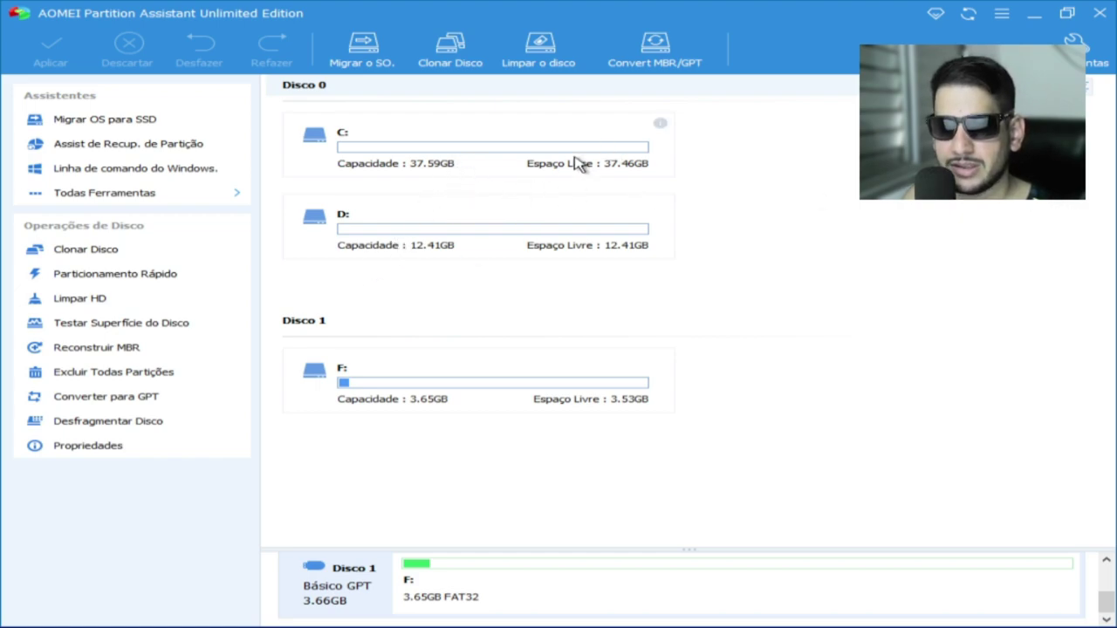
- Close the partition program and start the Windows installation, choosing Windows 10 Enterprise and continuing to the target partition selection
left_click(1101, 14)
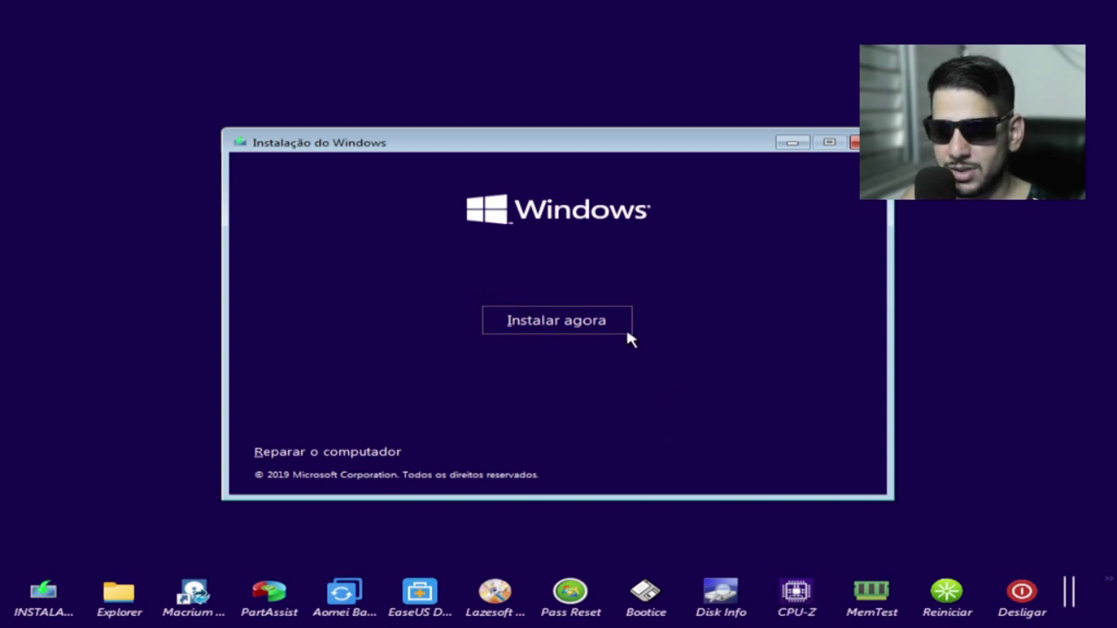
left_click(602, 332)
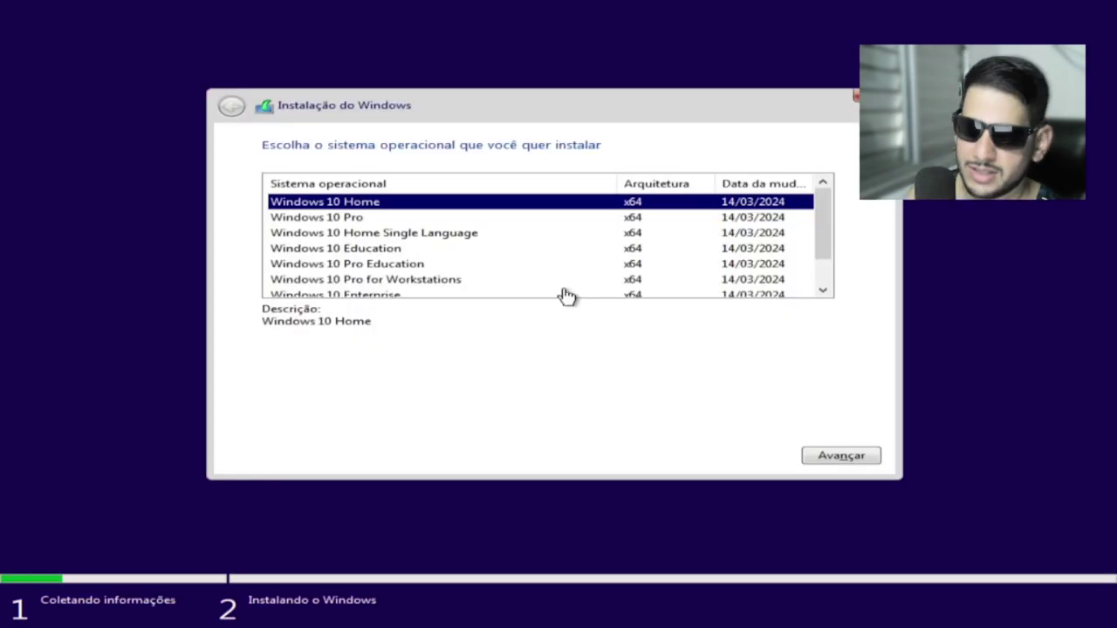
left_click(397, 294)
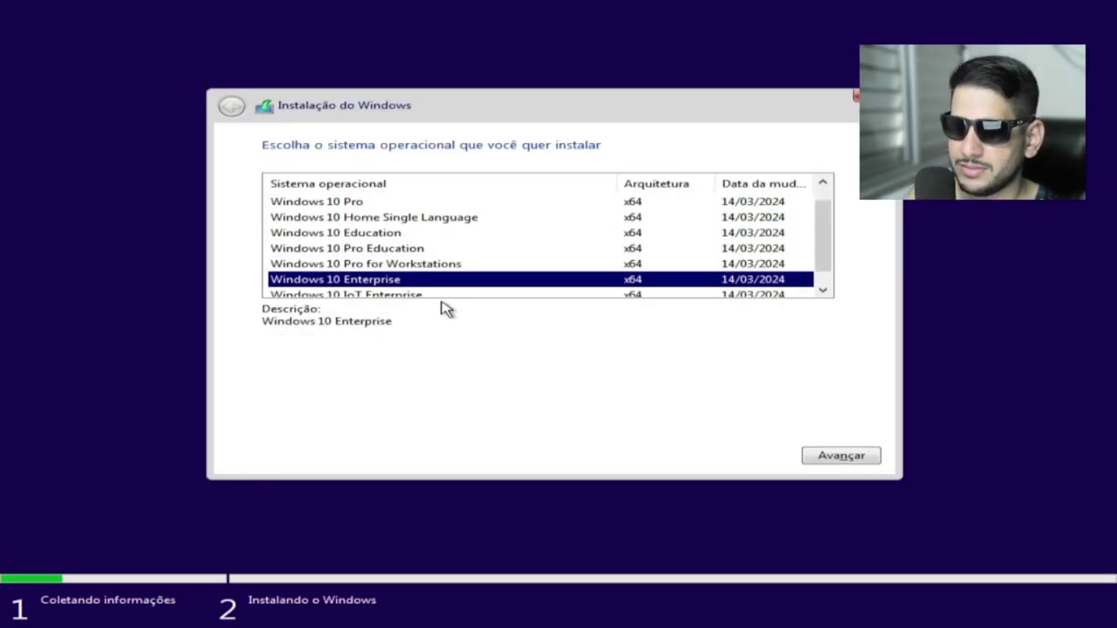
left_click(868, 471)
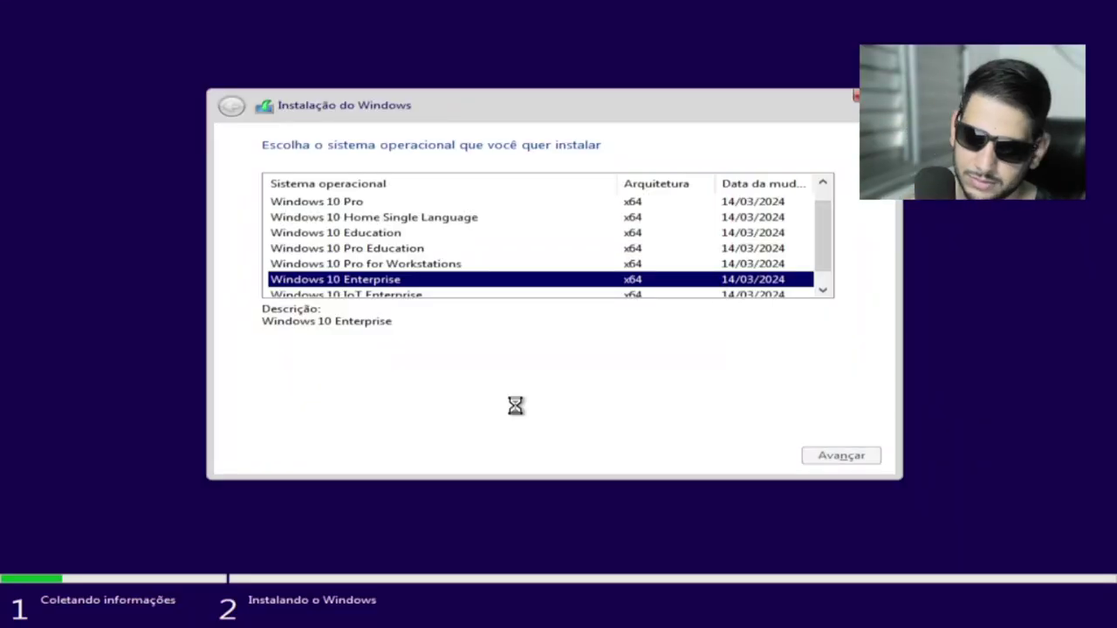
left_click(601, 319)
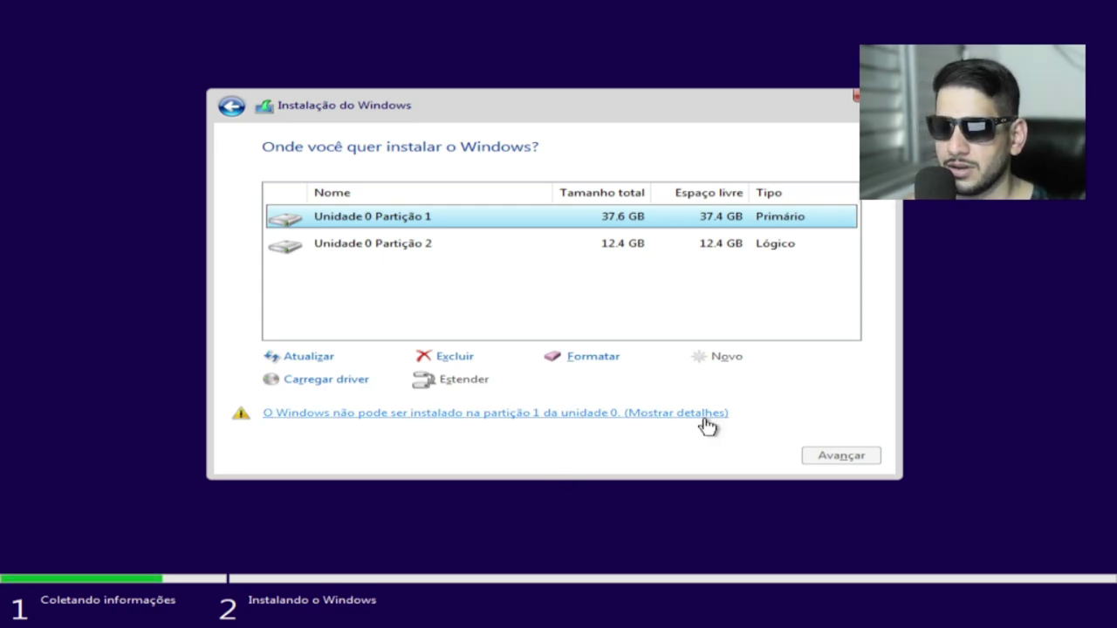
- Check the setup's details on why Windows cannot be installed on partition 1, and select each partition of drive 0 to compare
left_click(612, 417)
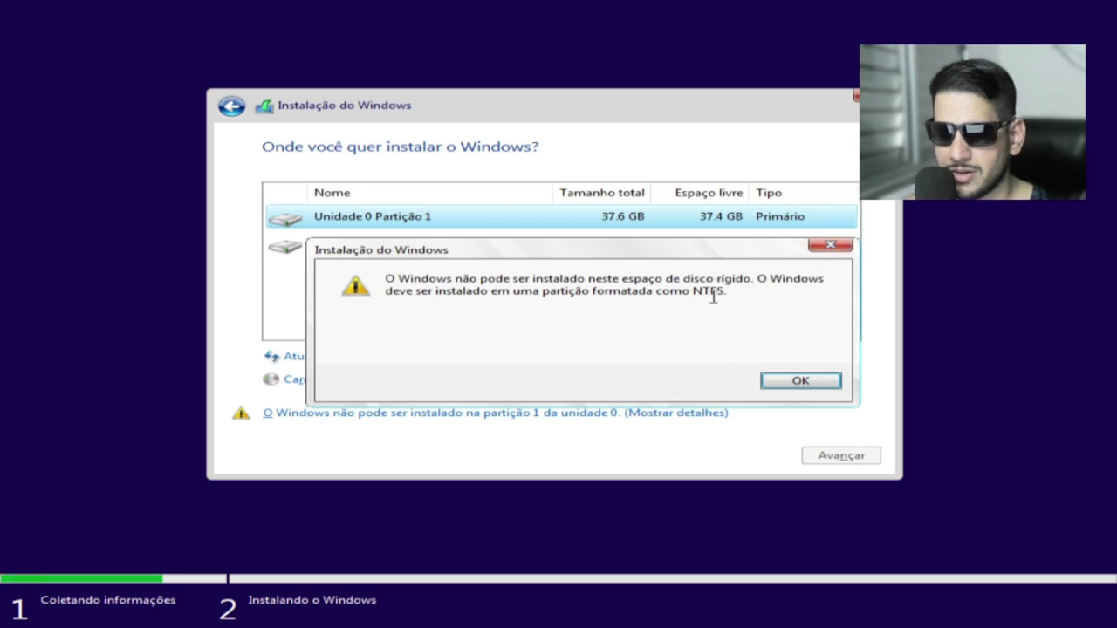
left_click(833, 247)
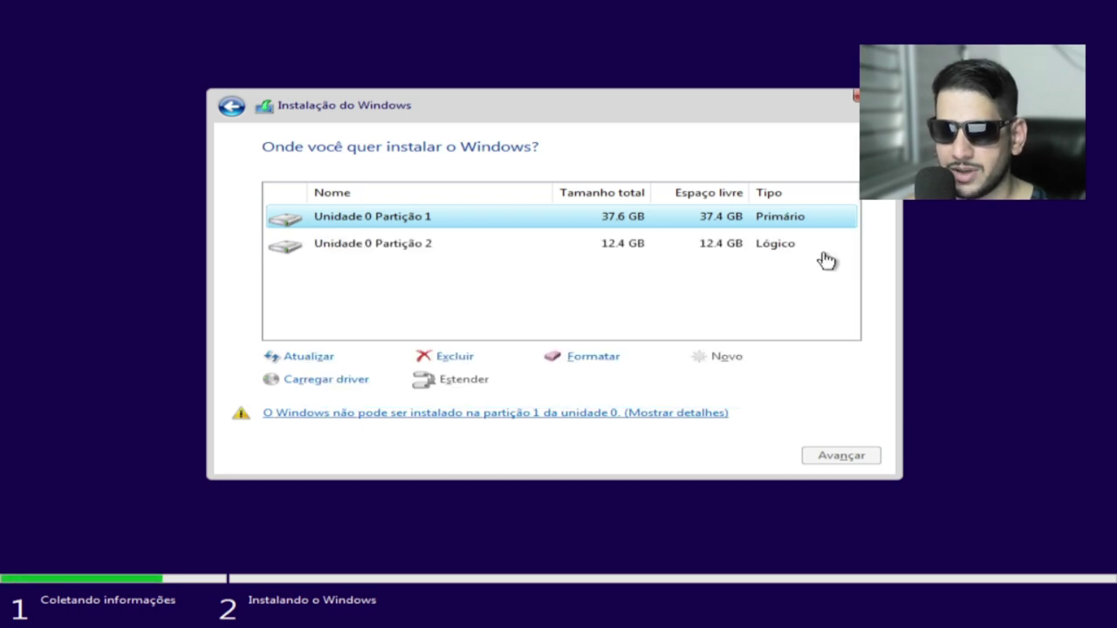
left_click(717, 253)
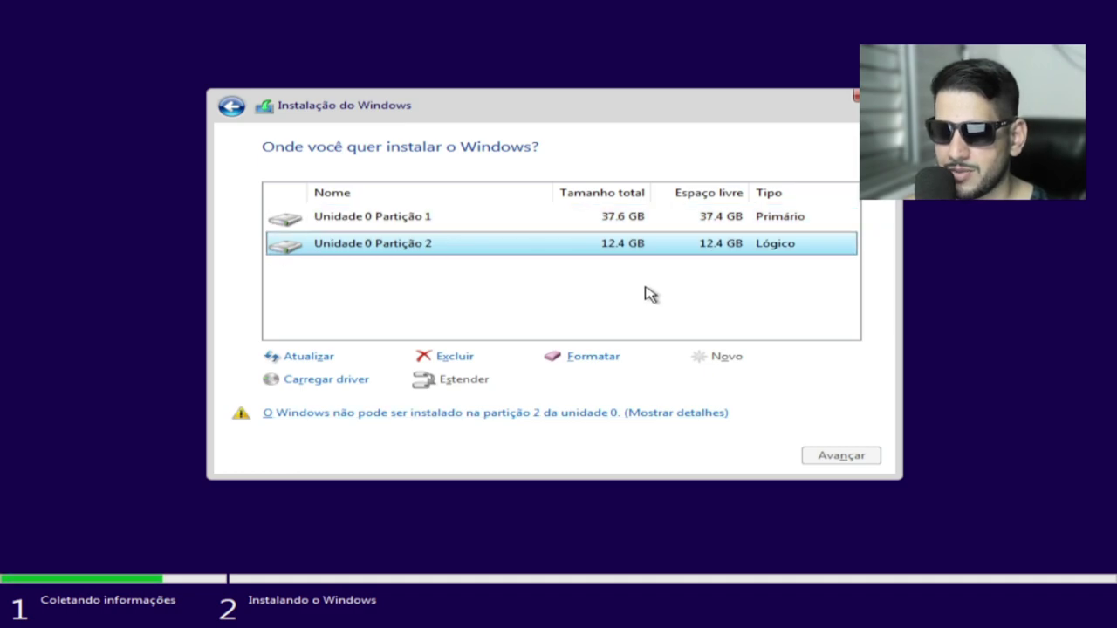
left_click(703, 220)
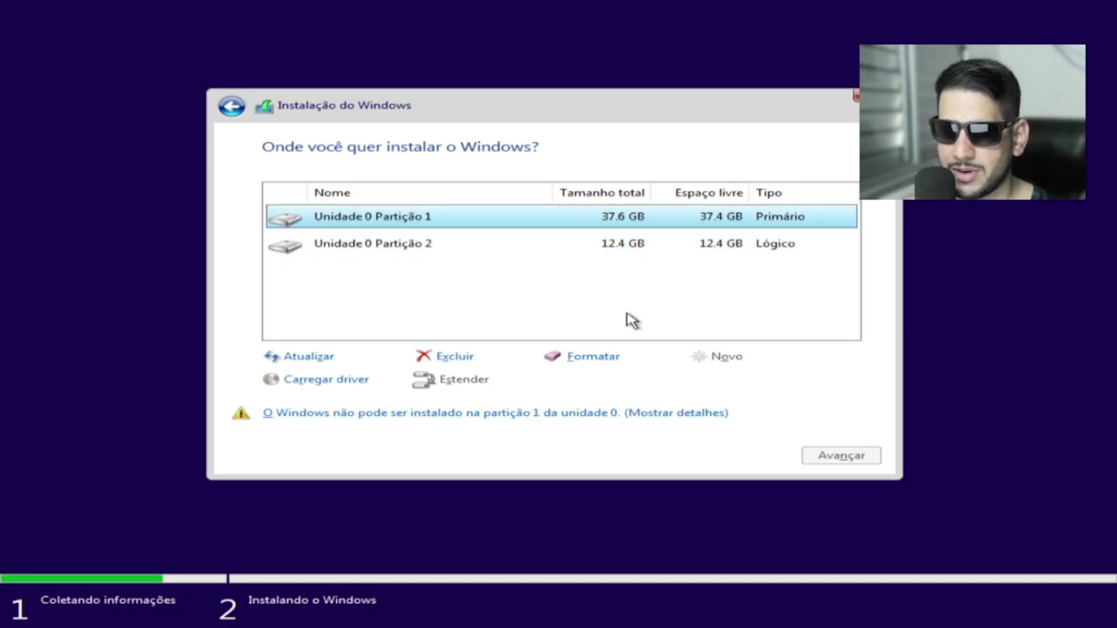
left_click(688, 414)
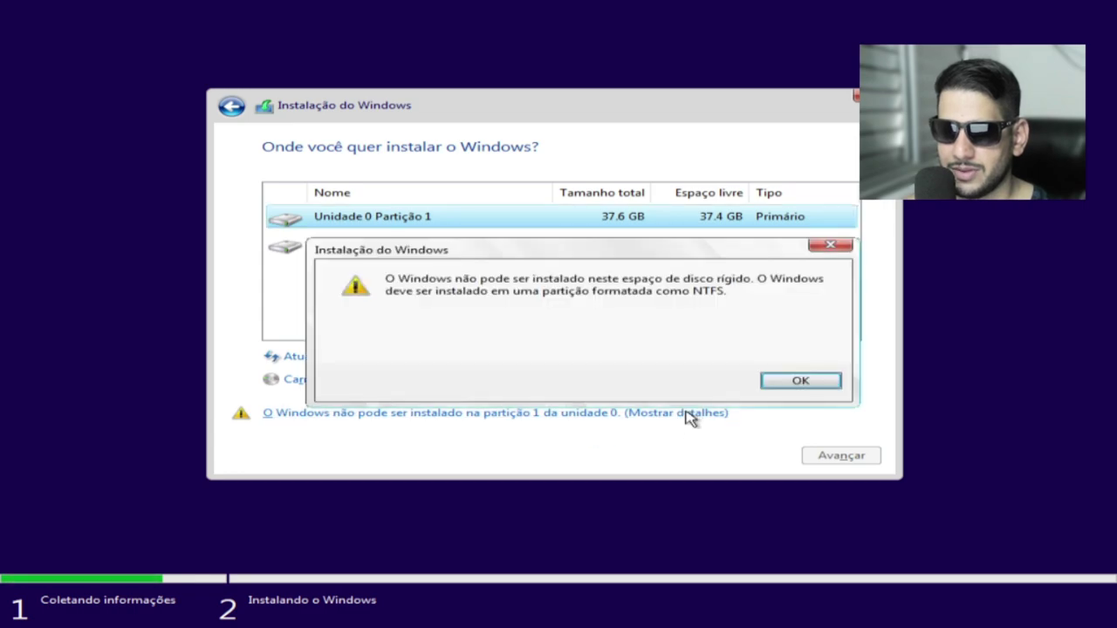
left_click(792, 380)
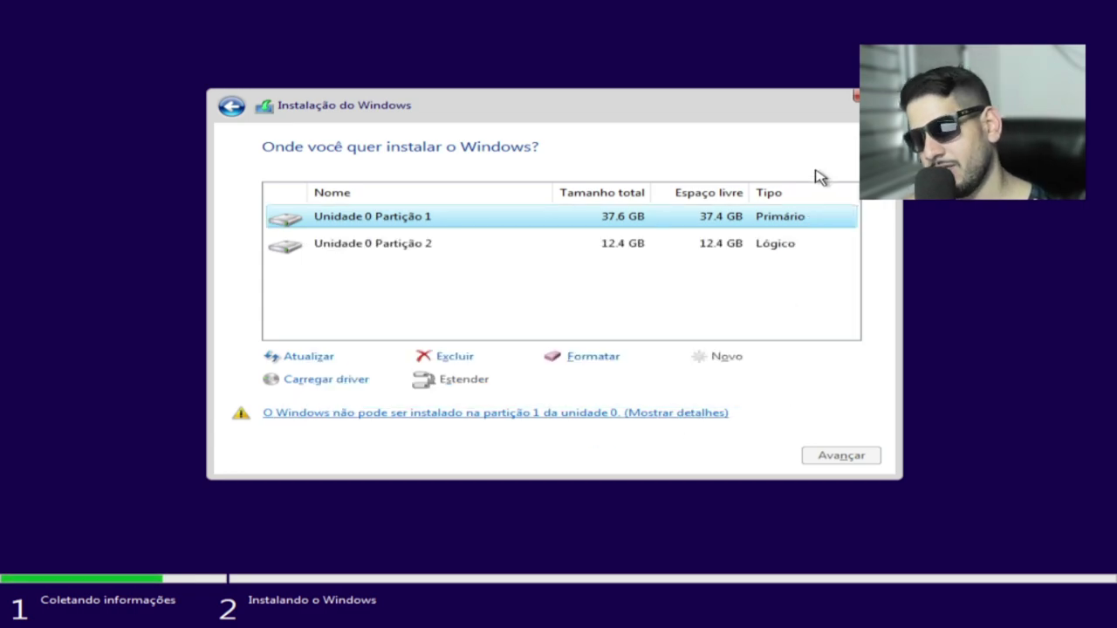
- Exit the Windows setup and queue the conversion of partition C: on Disk 0 to NTFS in AOMEI Partition Assistant
left_click(859, 96)
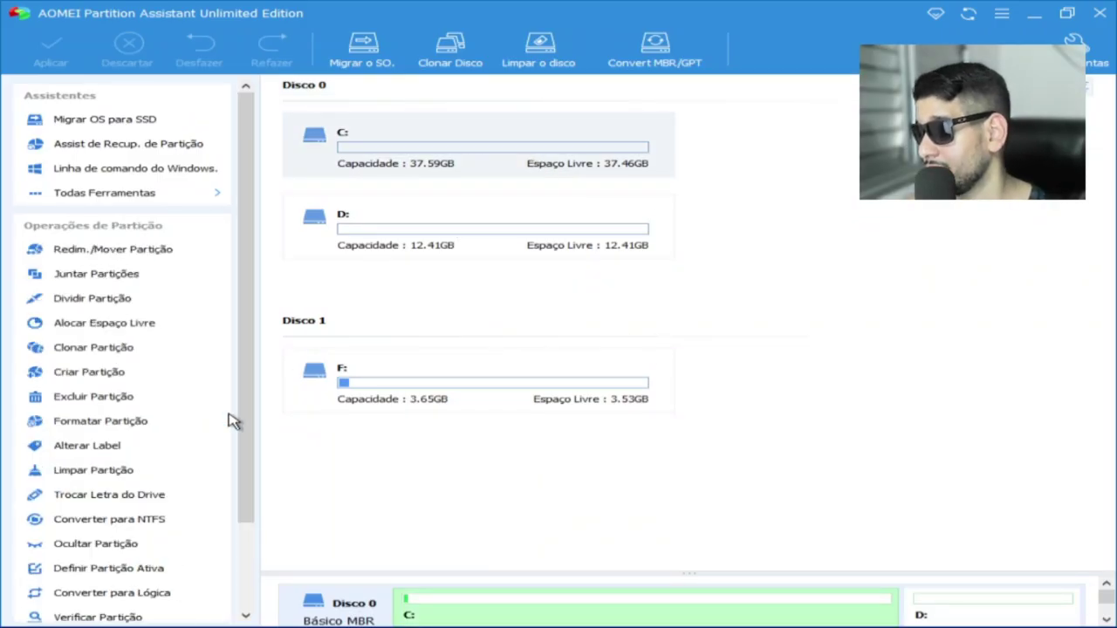
left_click(136, 521)
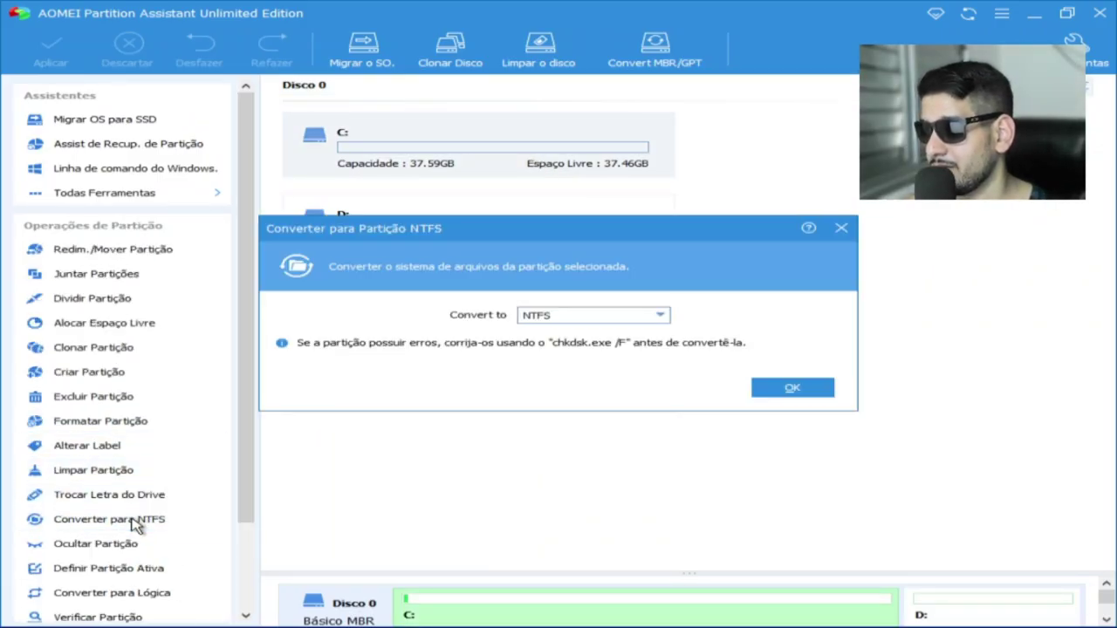
left_click(790, 387)
- Try to queue the conversion of partition D: to NTFS as well
left_click(527, 248)
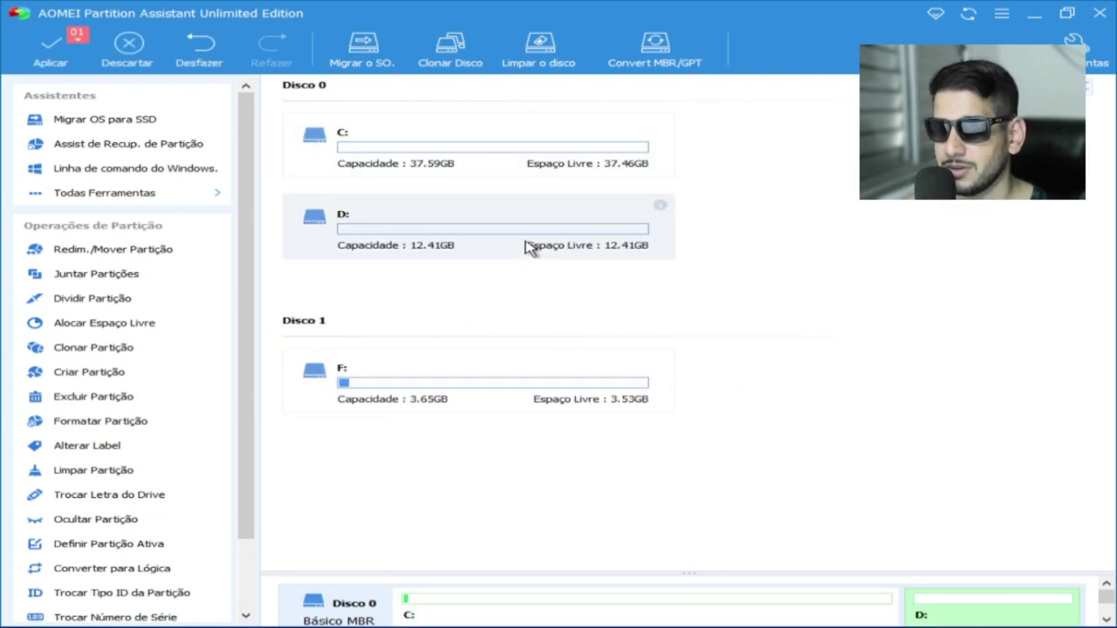
left_click(155, 520)
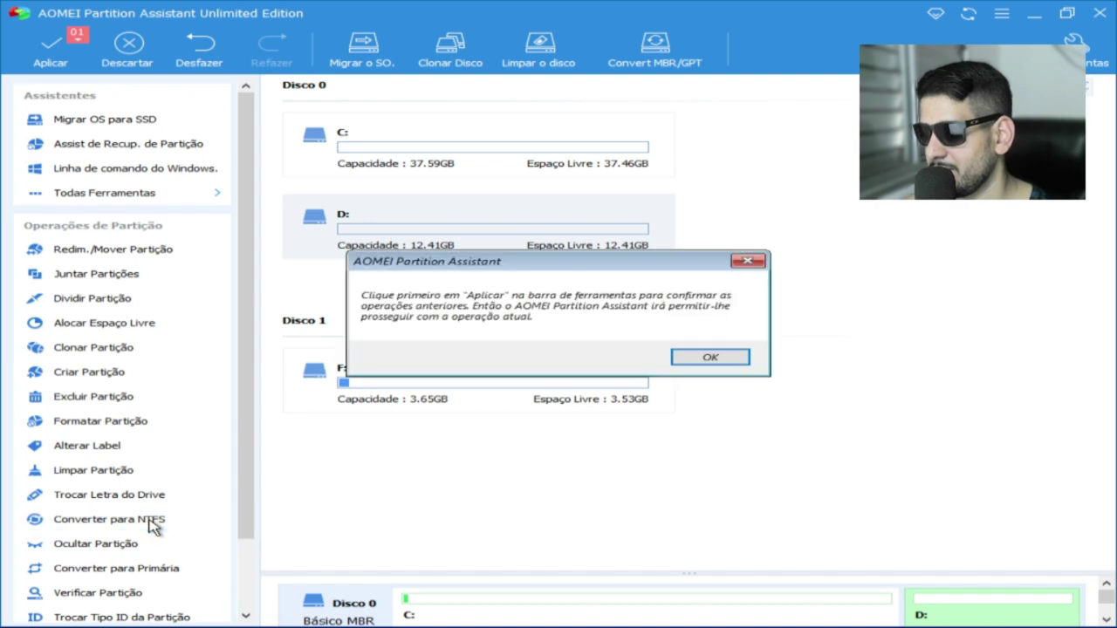
left_click(707, 358)
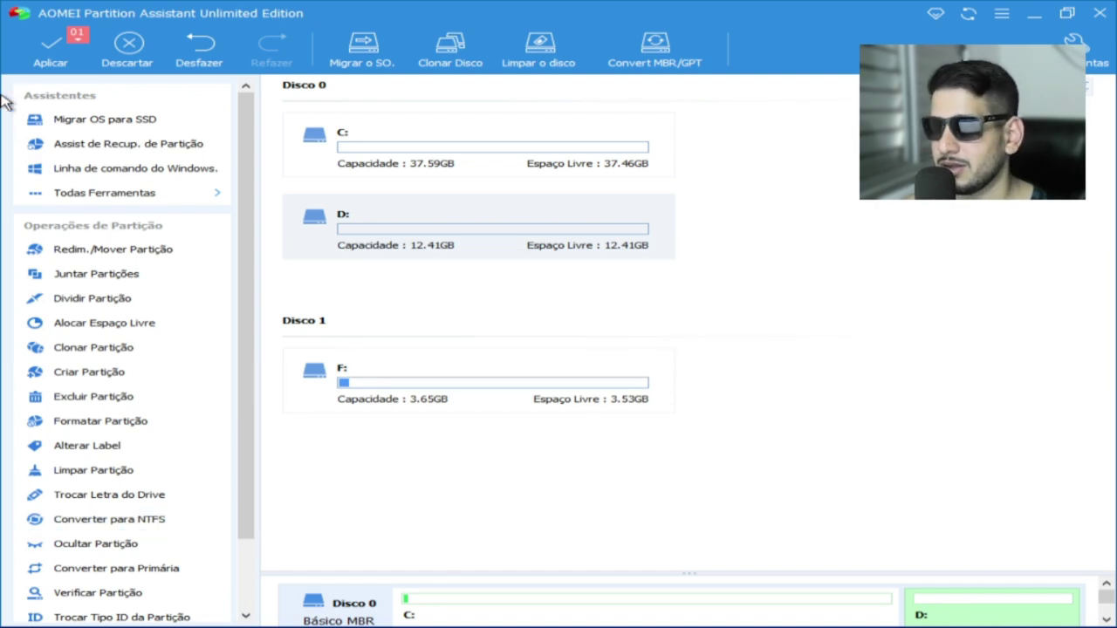
- Apply the pending NTFS conversion of partition C: and confirm its start
left_click(50, 46)
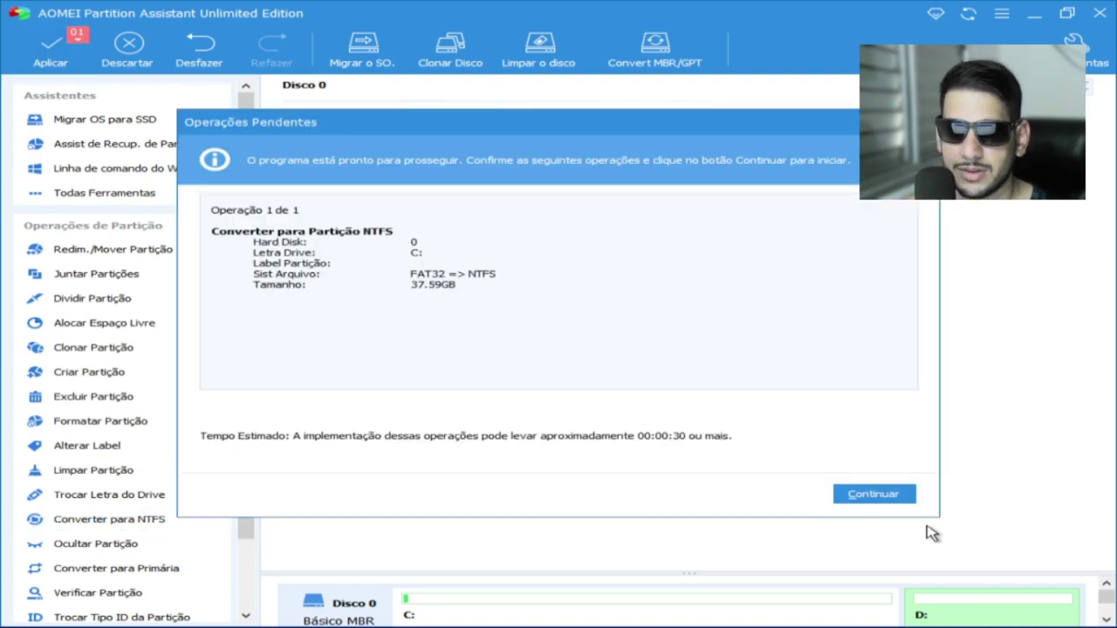
left_click(906, 496)
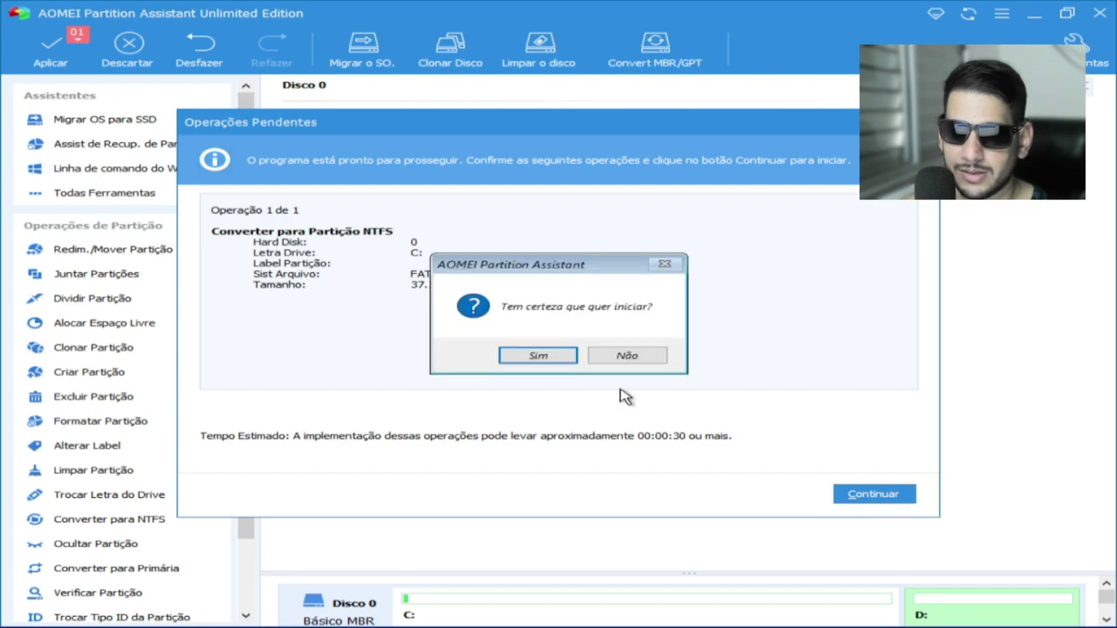
left_click(569, 357)
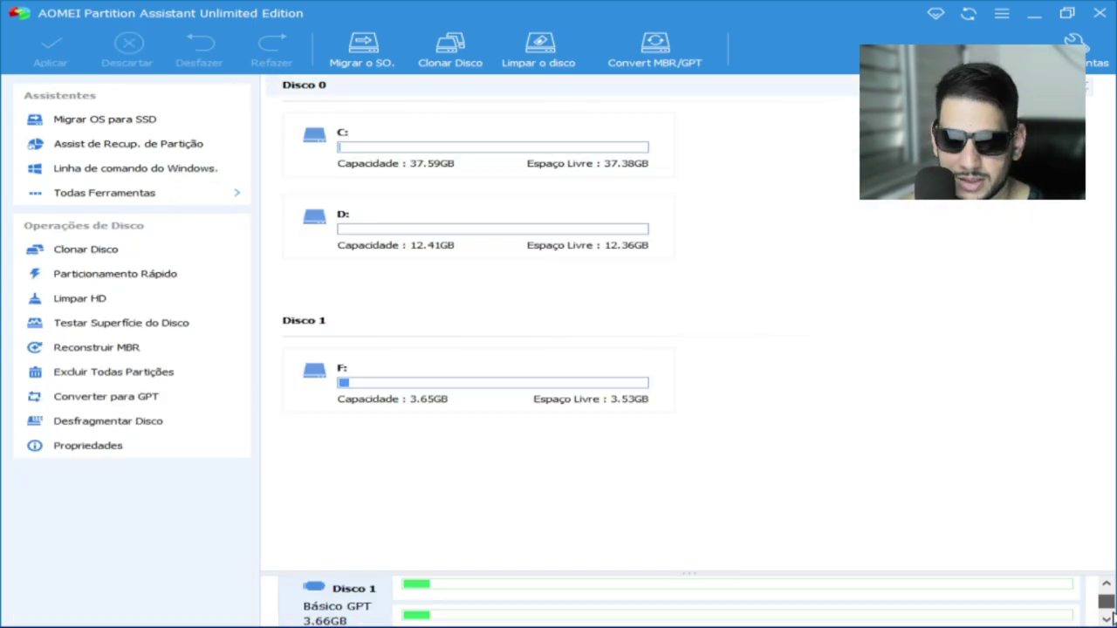
- Return to the Windows setup, install Windows on Unidade 0 Partição 1, and continue through the initial setup
left_click(429, 149)
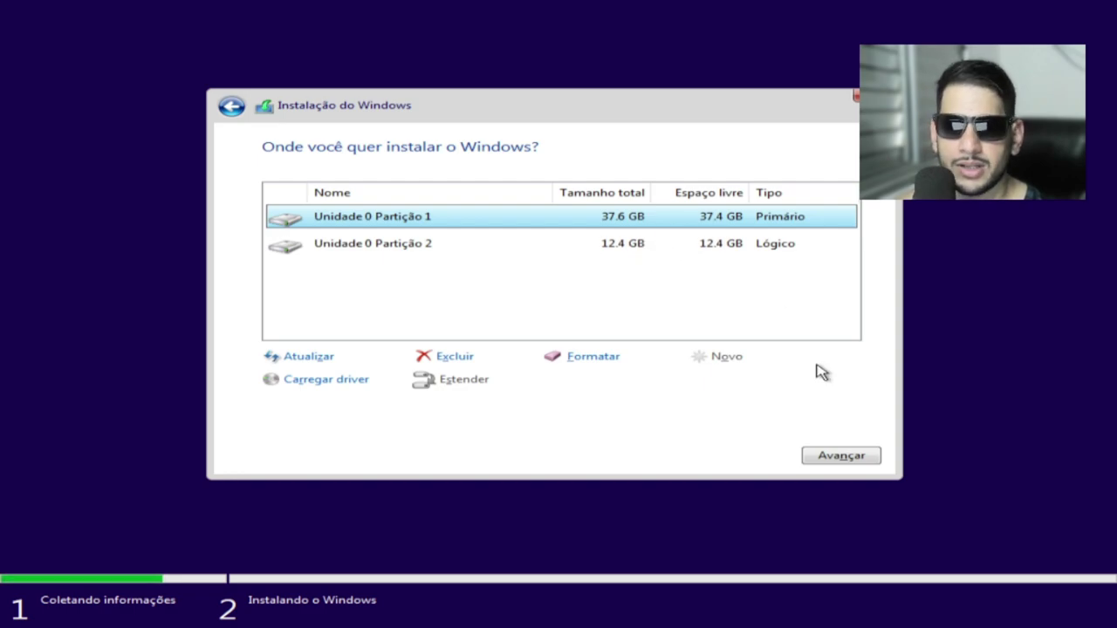
left_click(846, 456)
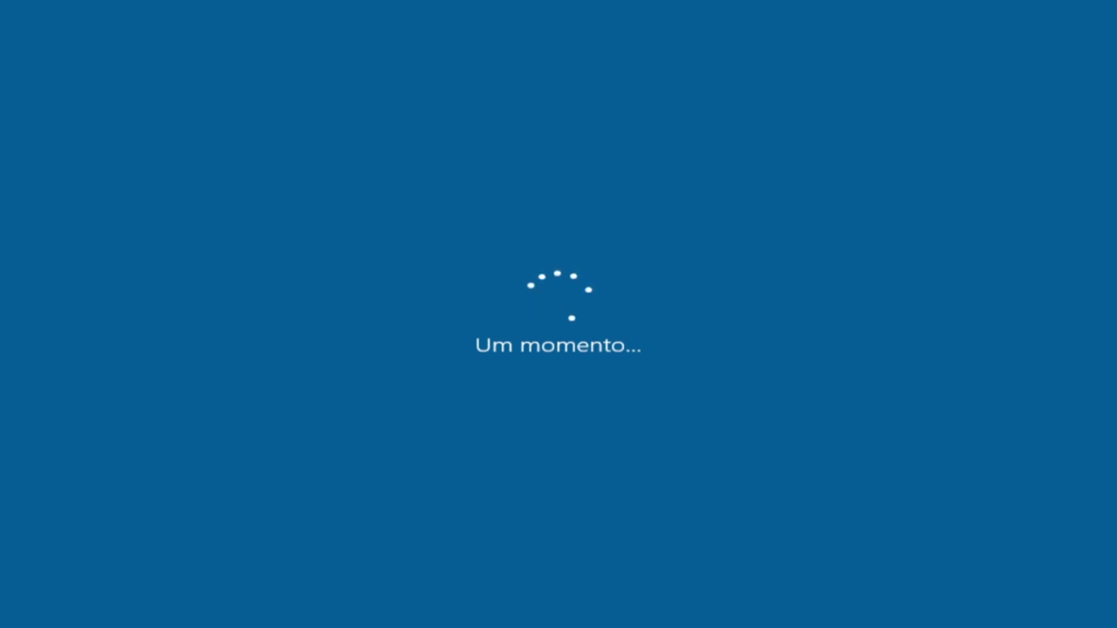
left_click(911, 545)
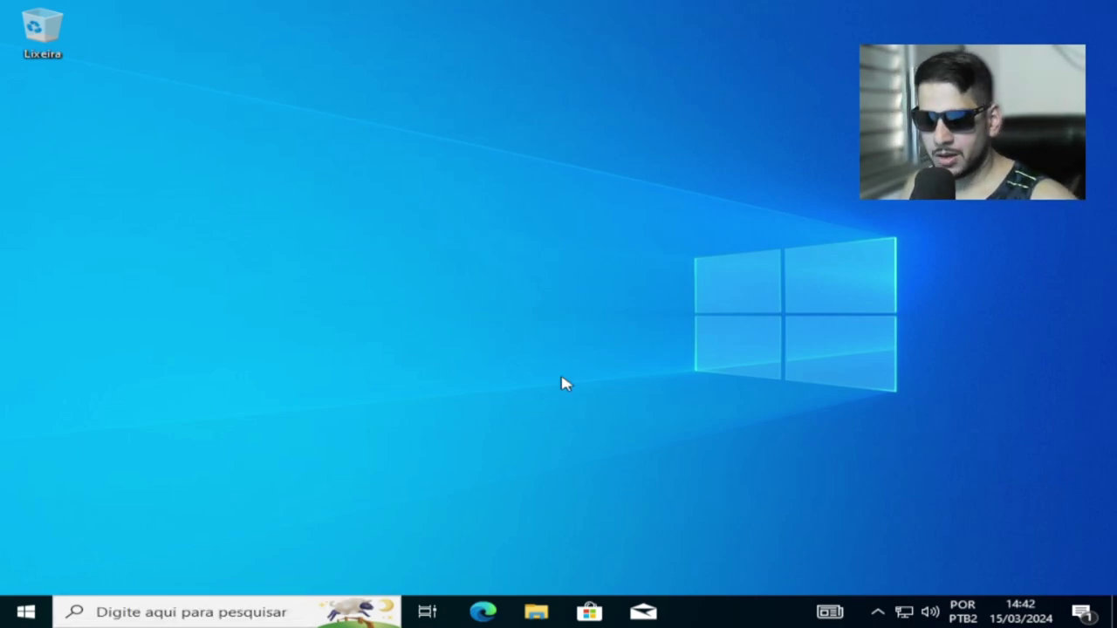
- Open Task Manager with full details and examine the CPU and memory performance of the new Windows installation
right_click(701, 610)
left_click(762, 524)
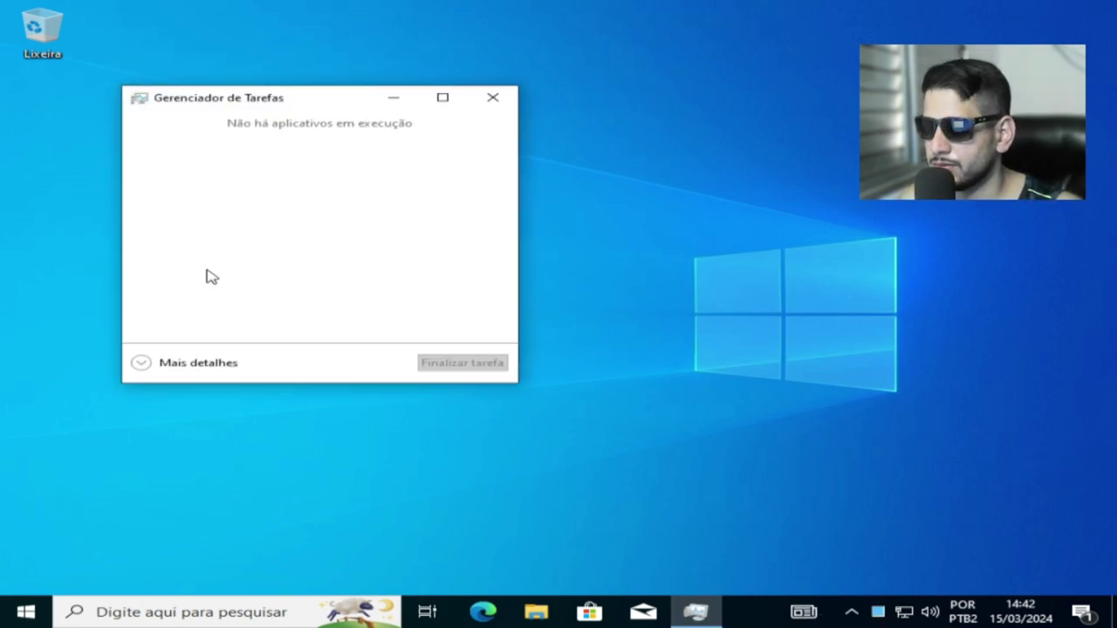
left_click(142, 365)
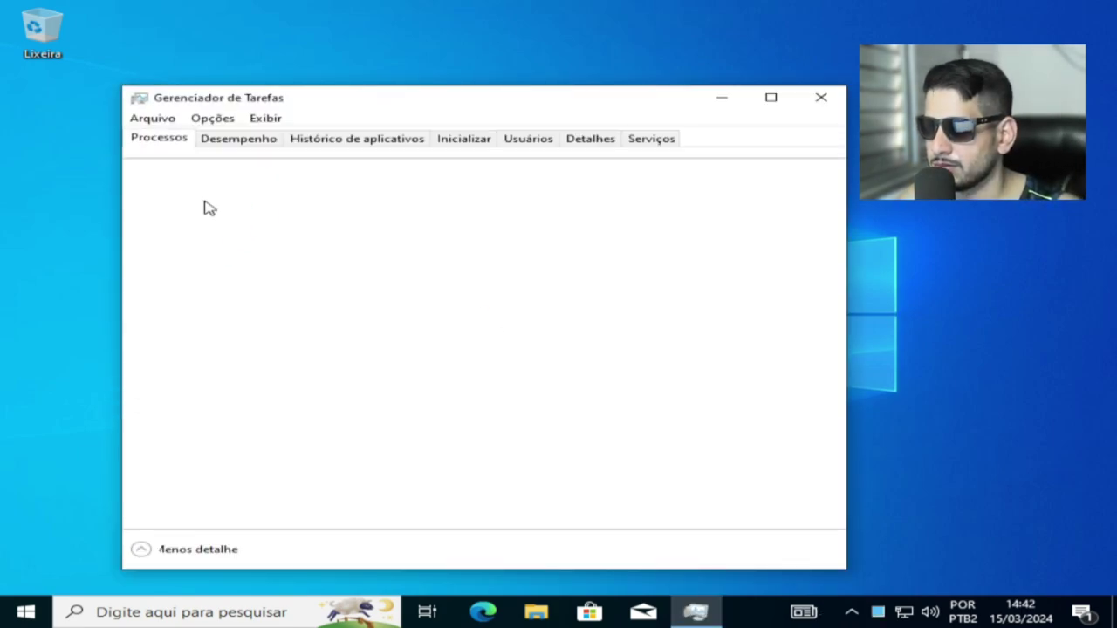
left_click(231, 144)
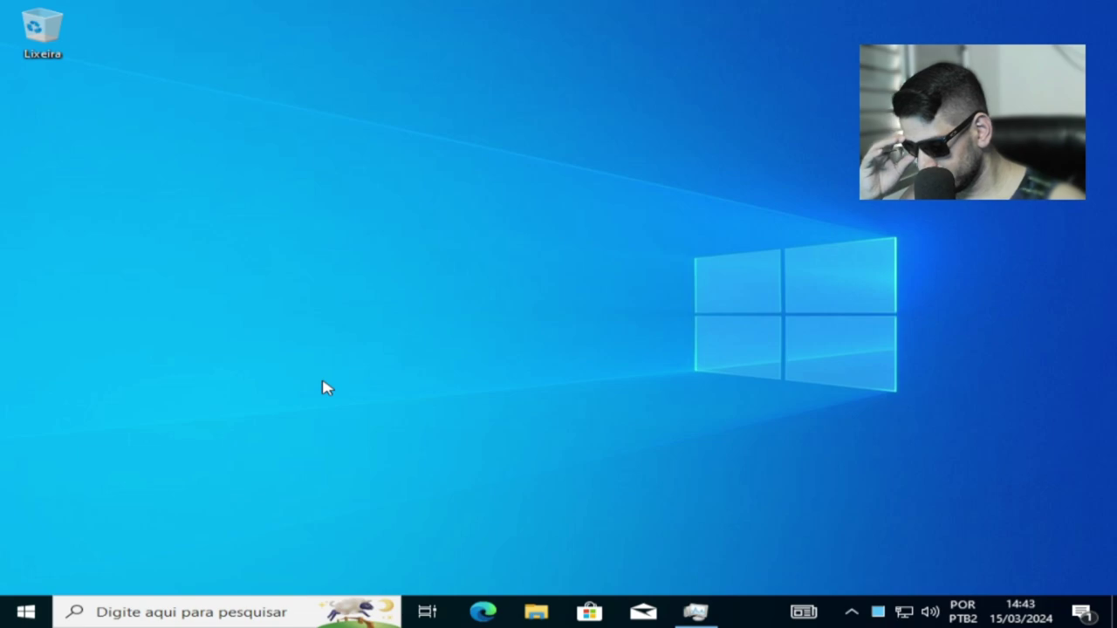
key("super")
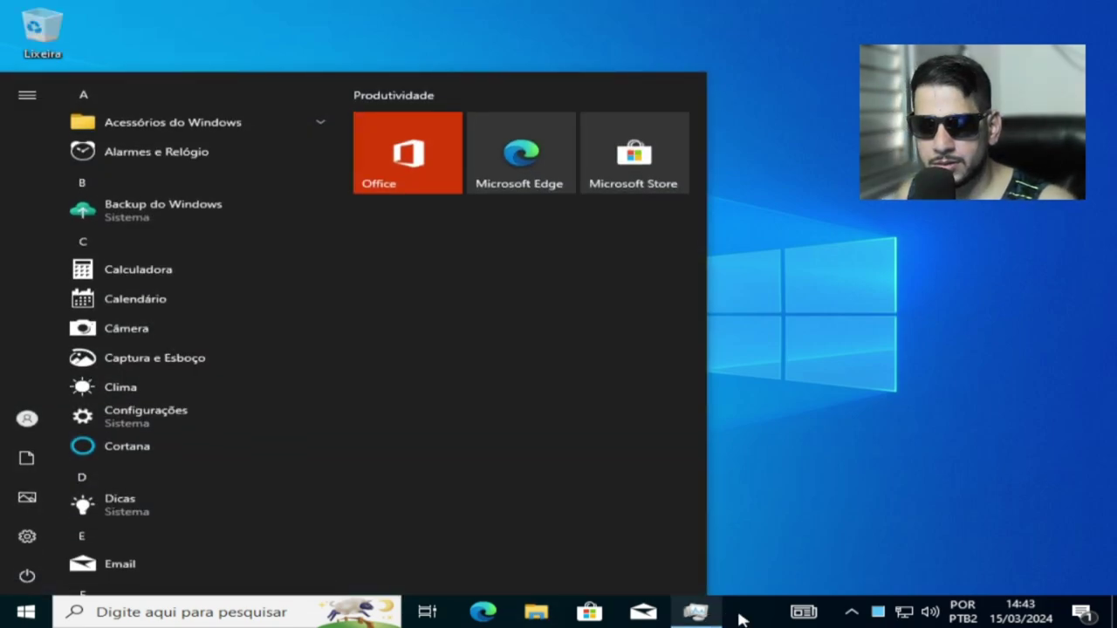
left_click(697, 621)
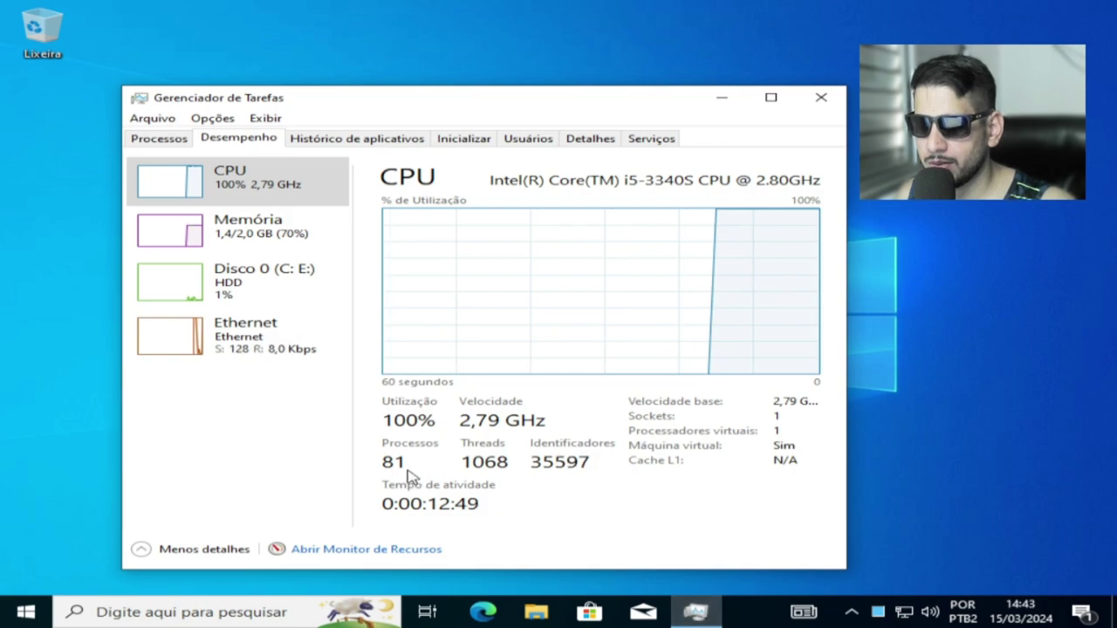
left_click(304, 253)
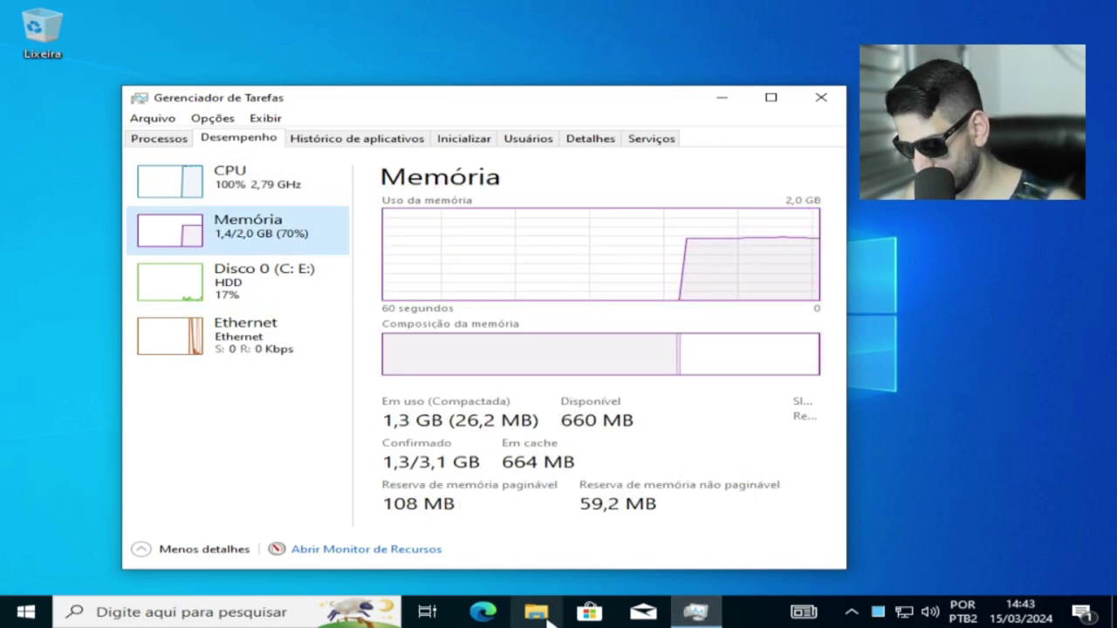
- Open File Explorer at Este Computador, look inside Disco Local (E:), and return to the drive overview
left_click(549, 618)
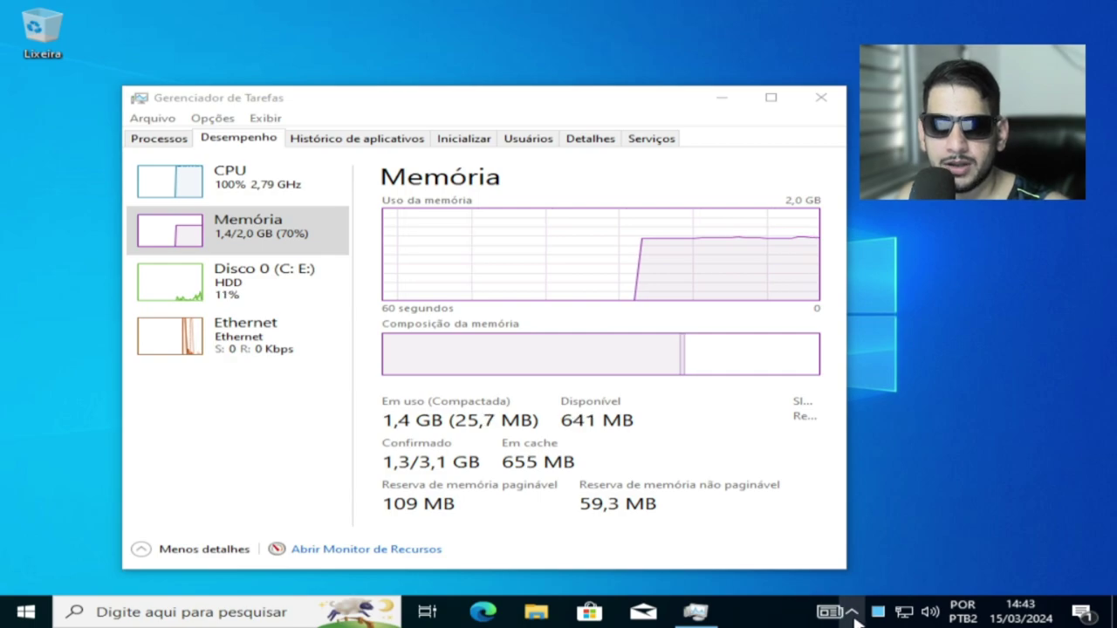
left_click(852, 613)
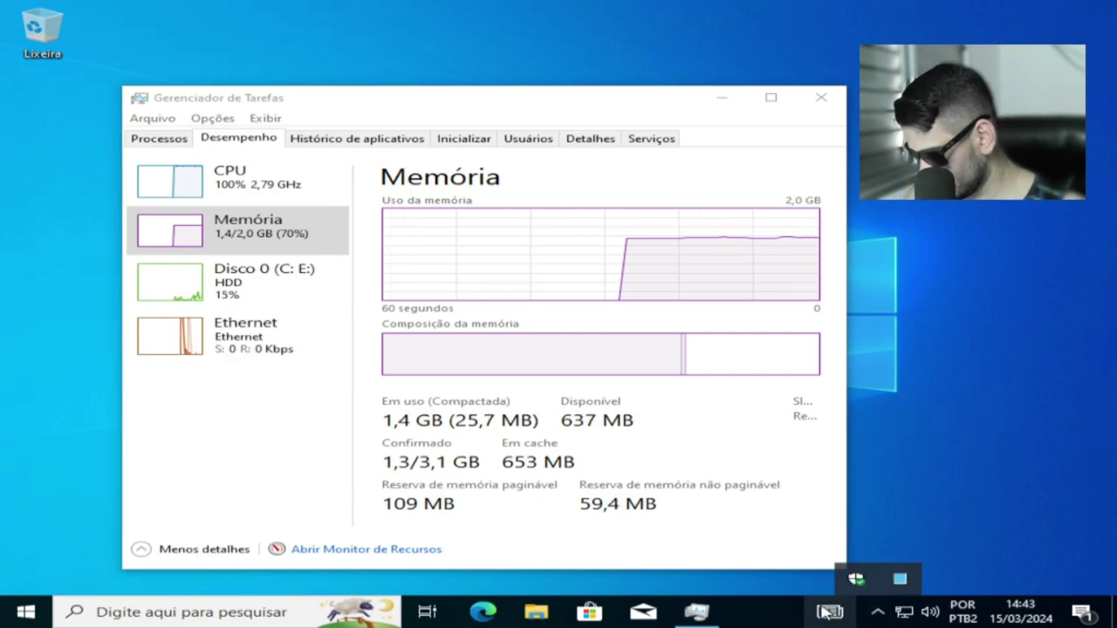
key("super+e")
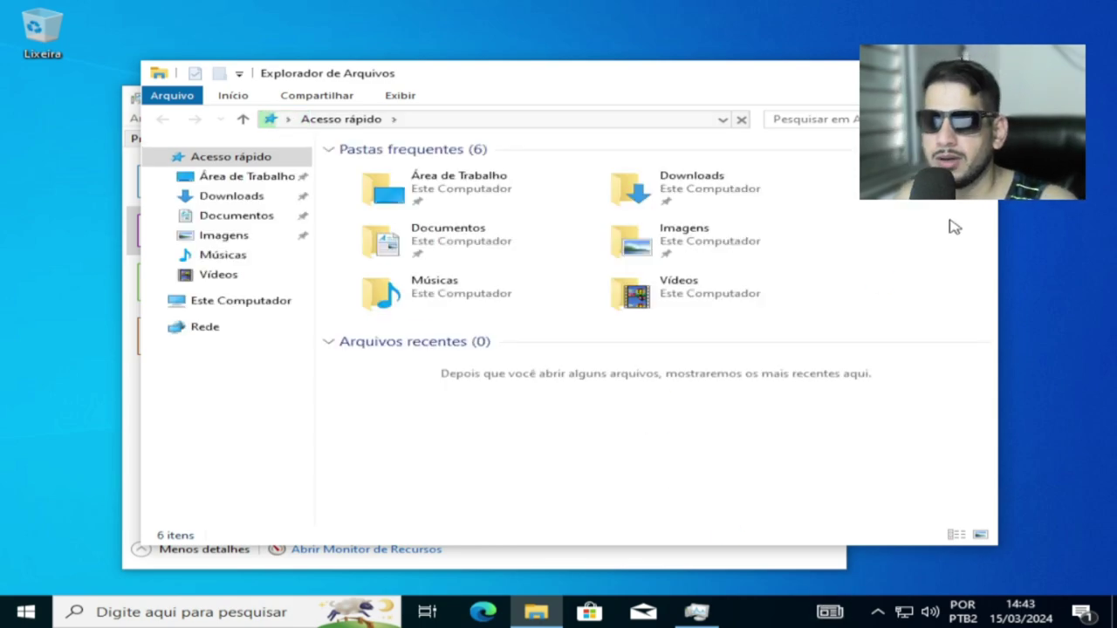
left_click(284, 305)
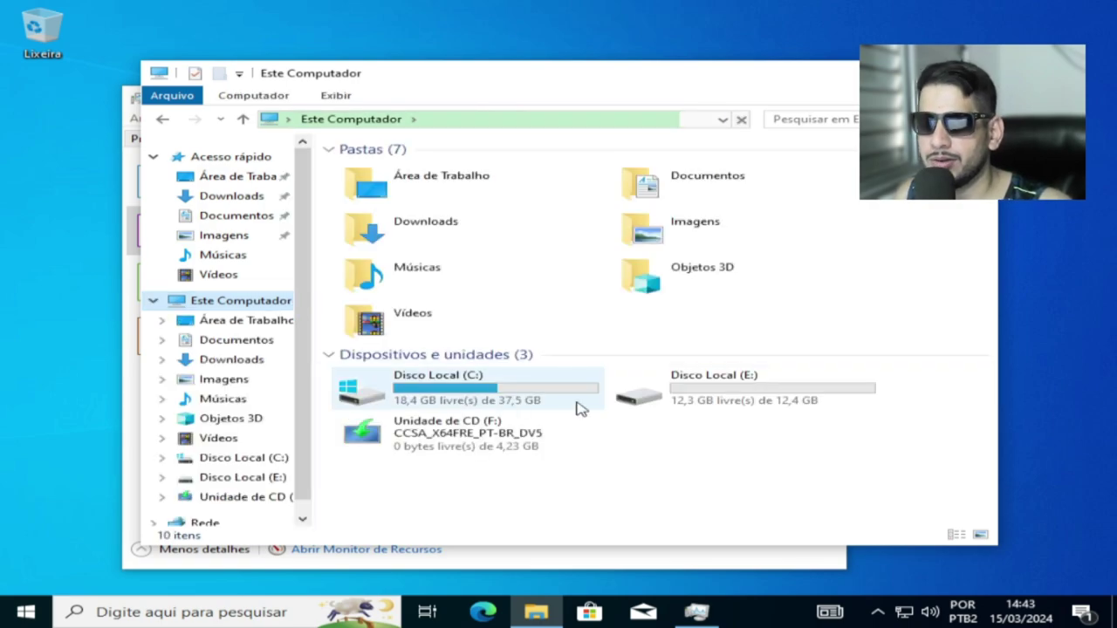
left_click(741, 399)
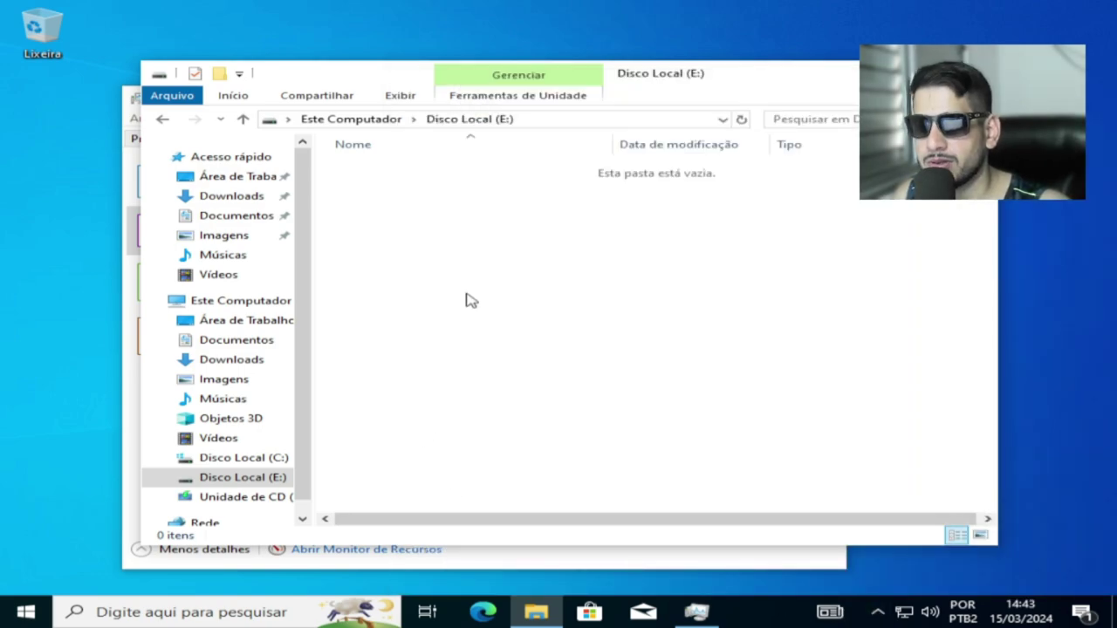
left_click(162, 120)
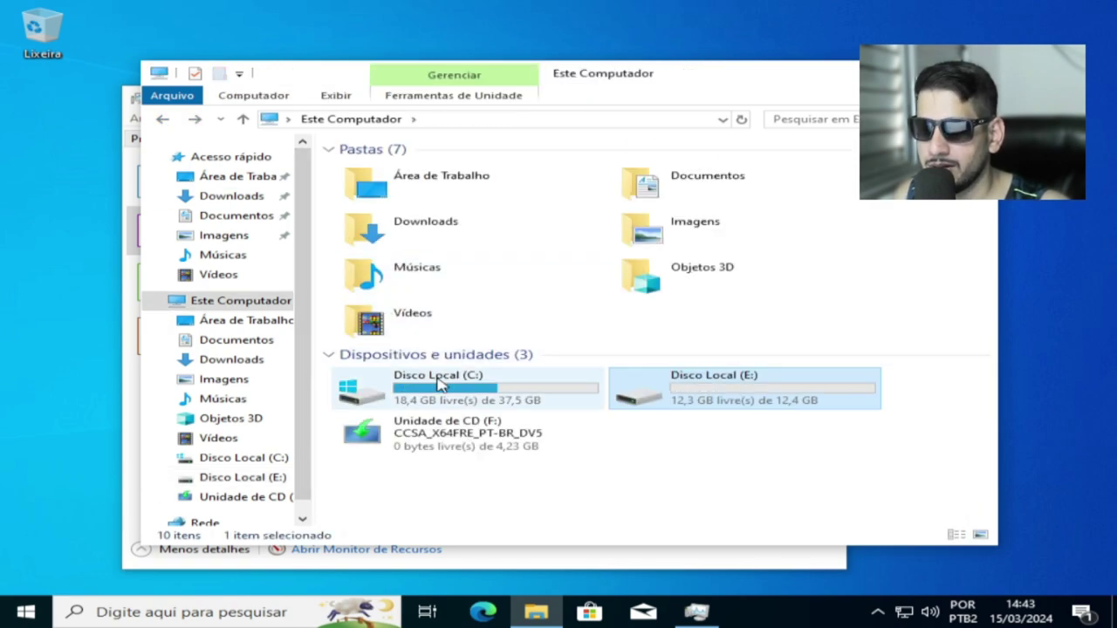
- Check the file system and disk space in the properties of Disco Local (C:), leaving them unchanged
left_click(439, 395)
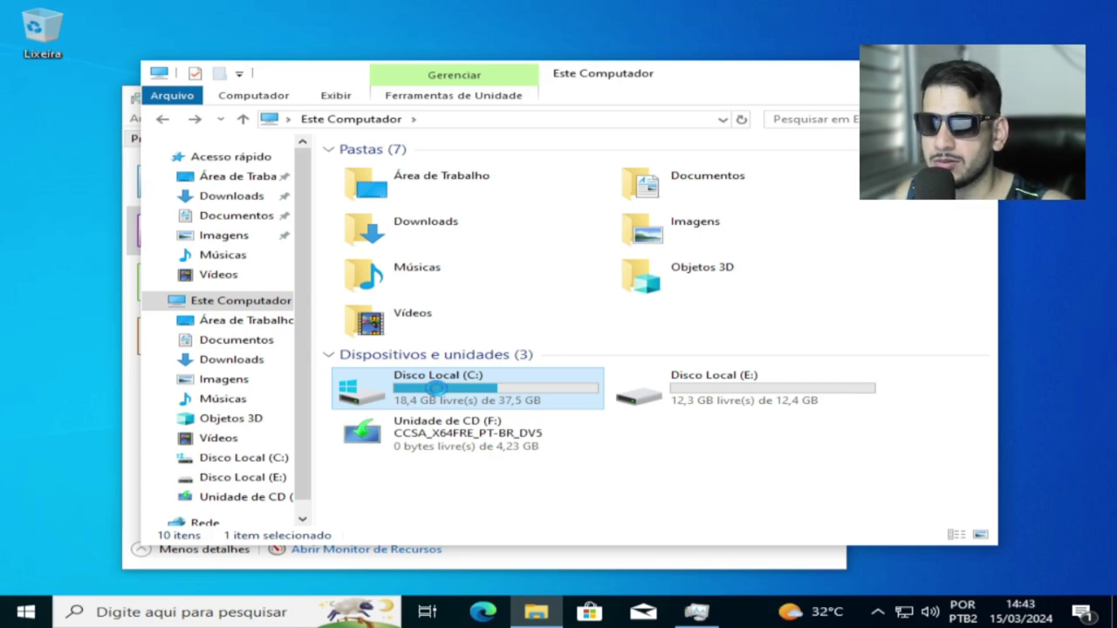
right_click(438, 394)
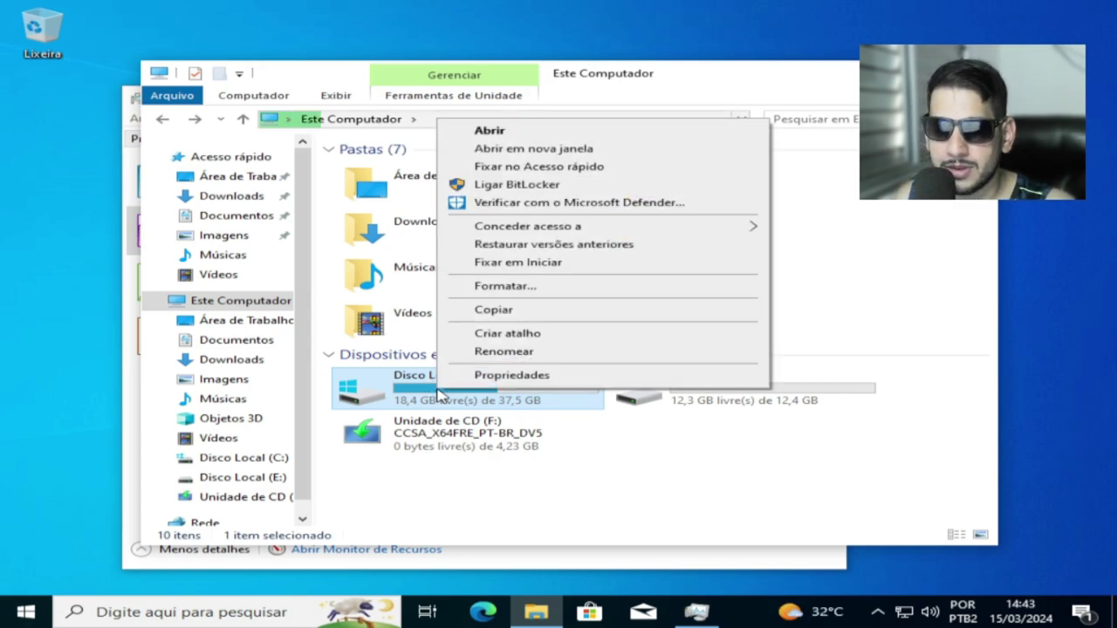
left_click(485, 377)
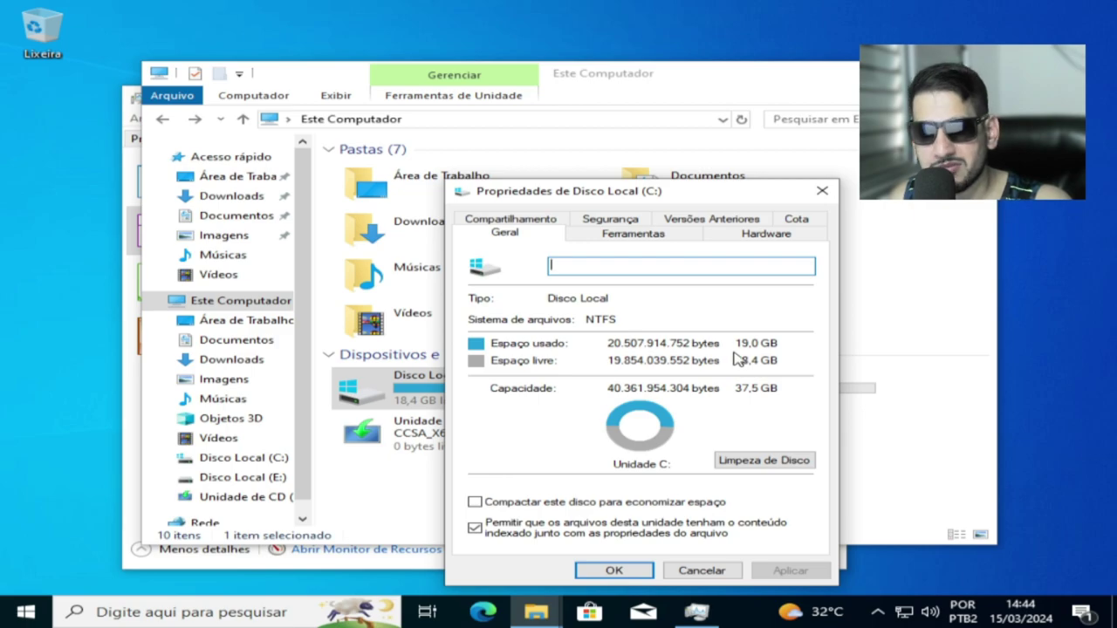
left_click(820, 191)
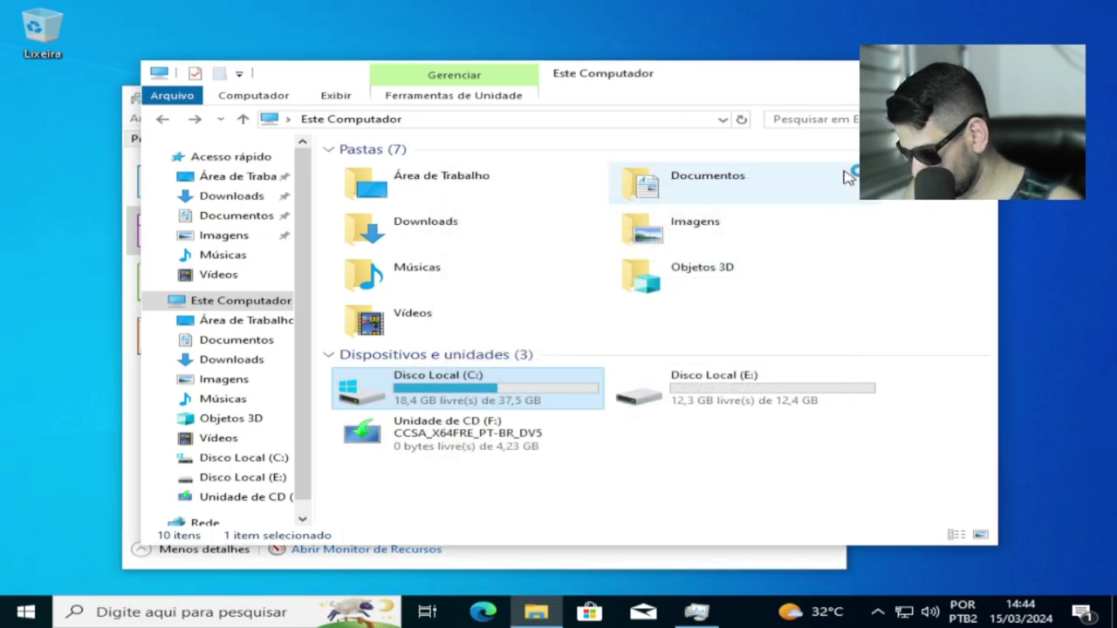
- Run winver to check the installed Windows edition, version and build
key("super+r")
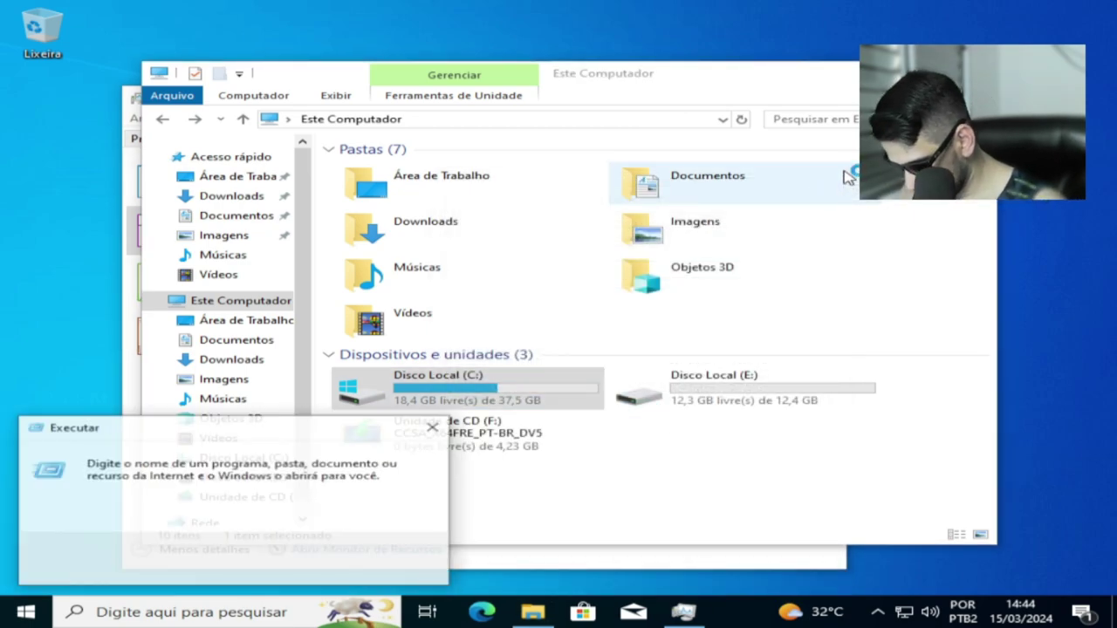
type("winver")
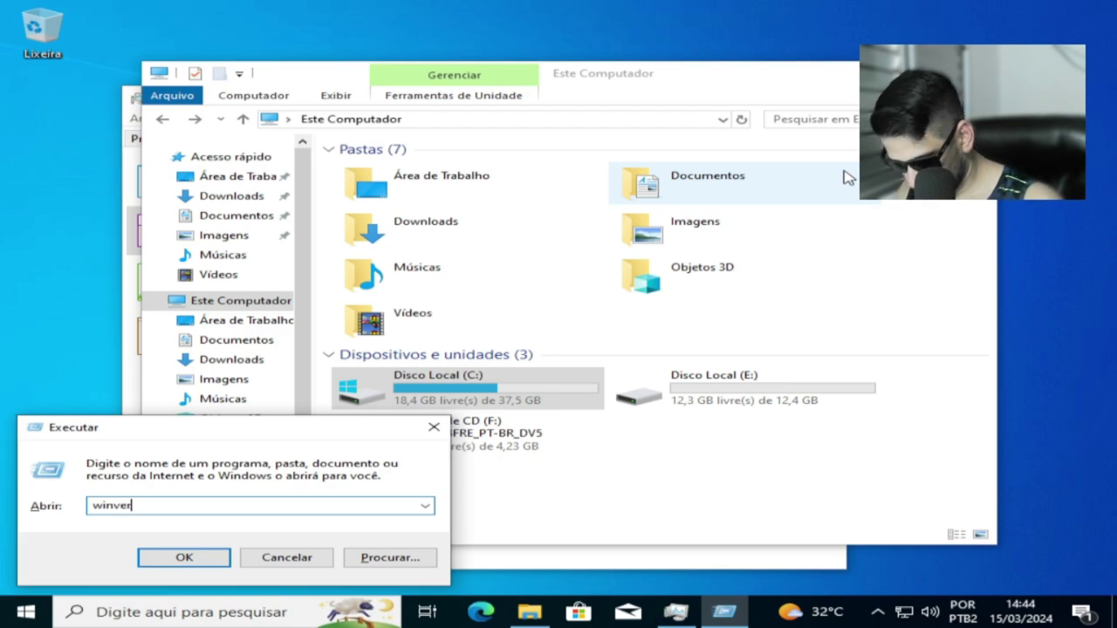
key("Return")
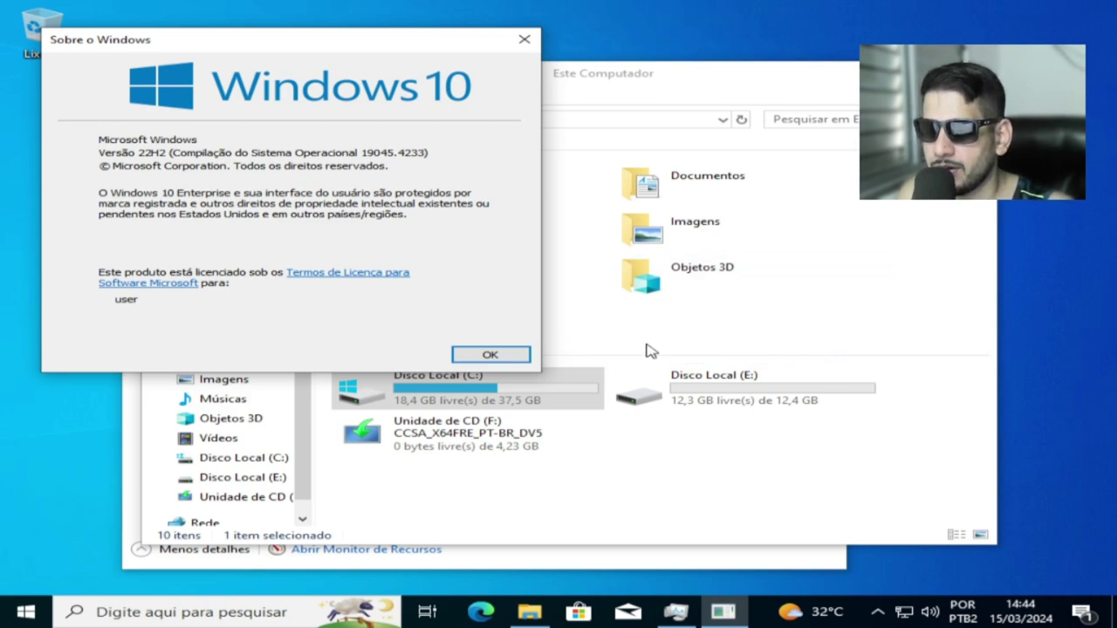
- Search Windows for "painel de Controle" and open the Control Panel
left_click(27, 615)
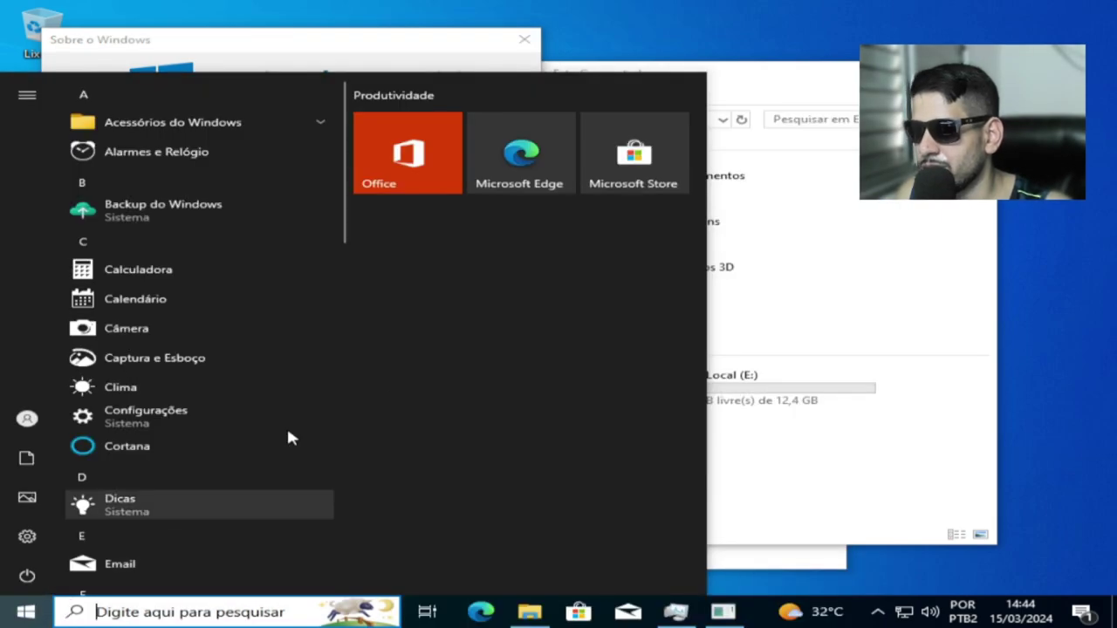
left_click(126, 616)
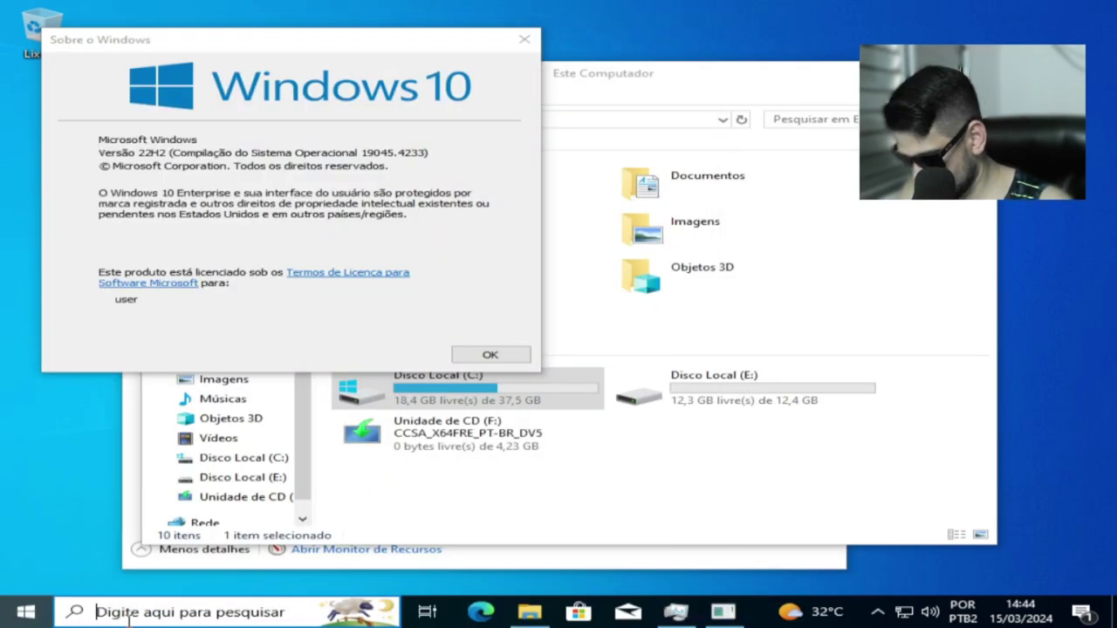
type("painel de Controle")
key("Return")
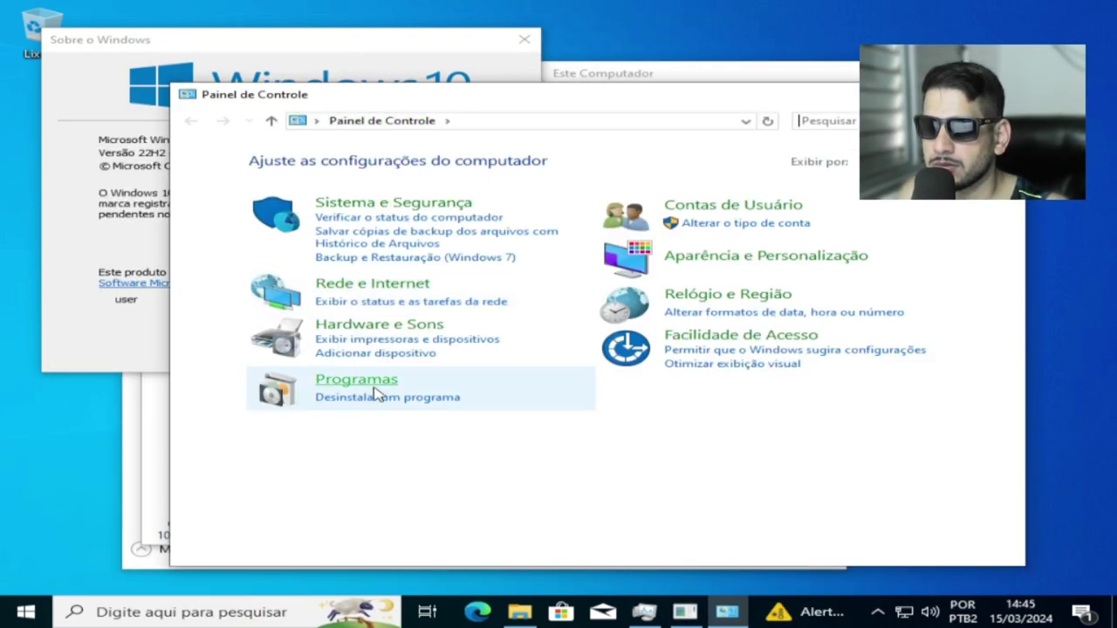
- Open the list of installed Windows updates under Programas e Recursos and examine the update names and installation dates
left_click(366, 397)
left_click(332, 183)
left_click_drag(760, 510, 814, 516)
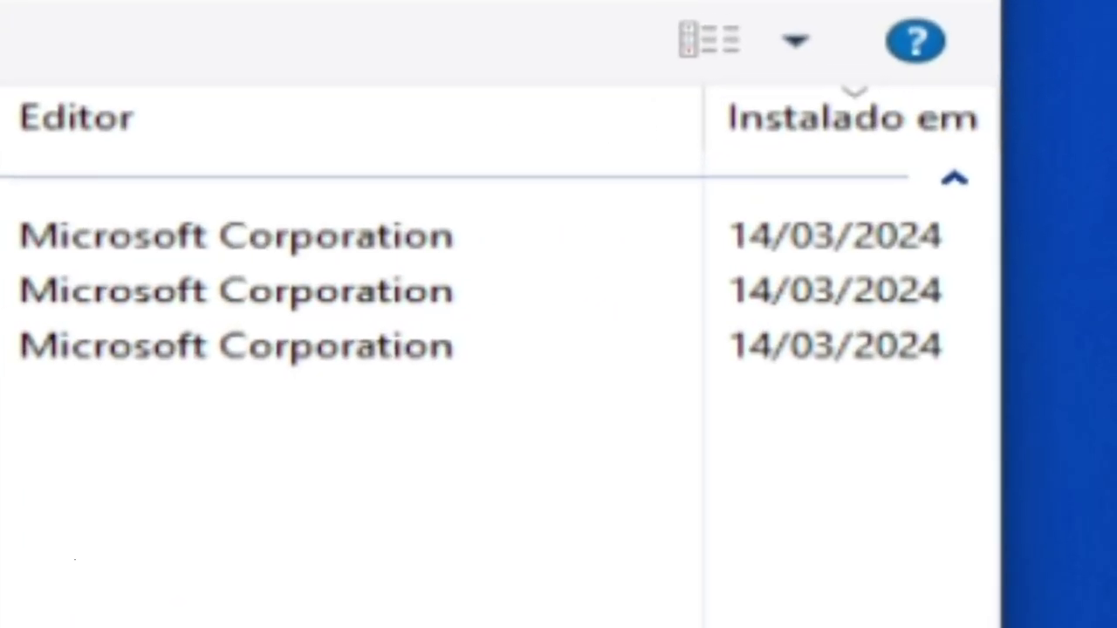
left_click_drag(815, 516, 643, 518)
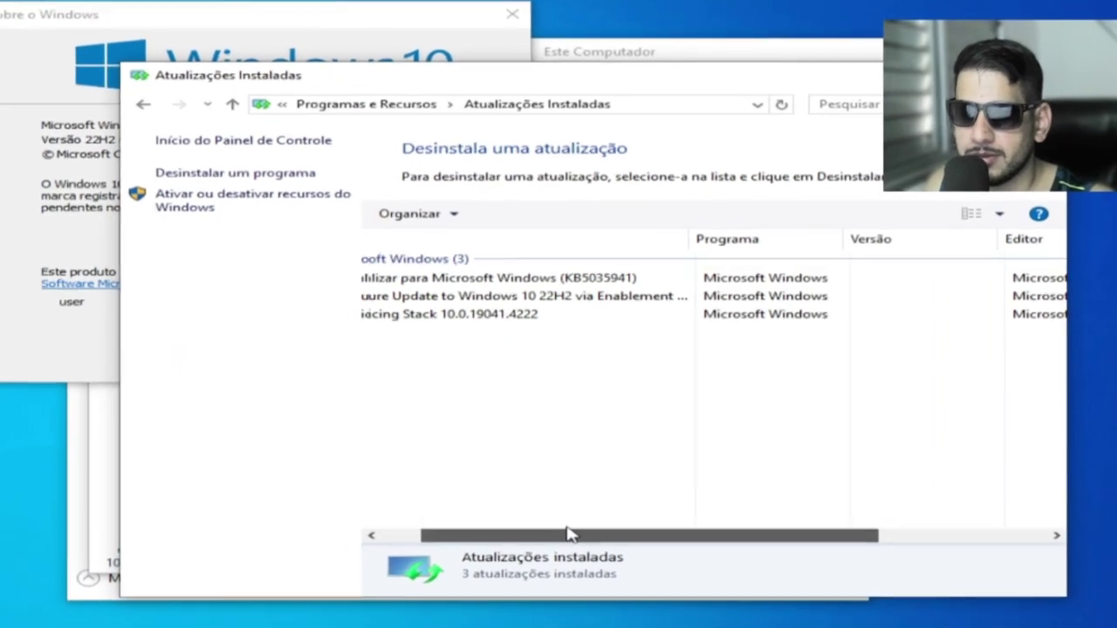
left_click_drag(567, 534, 529, 534)
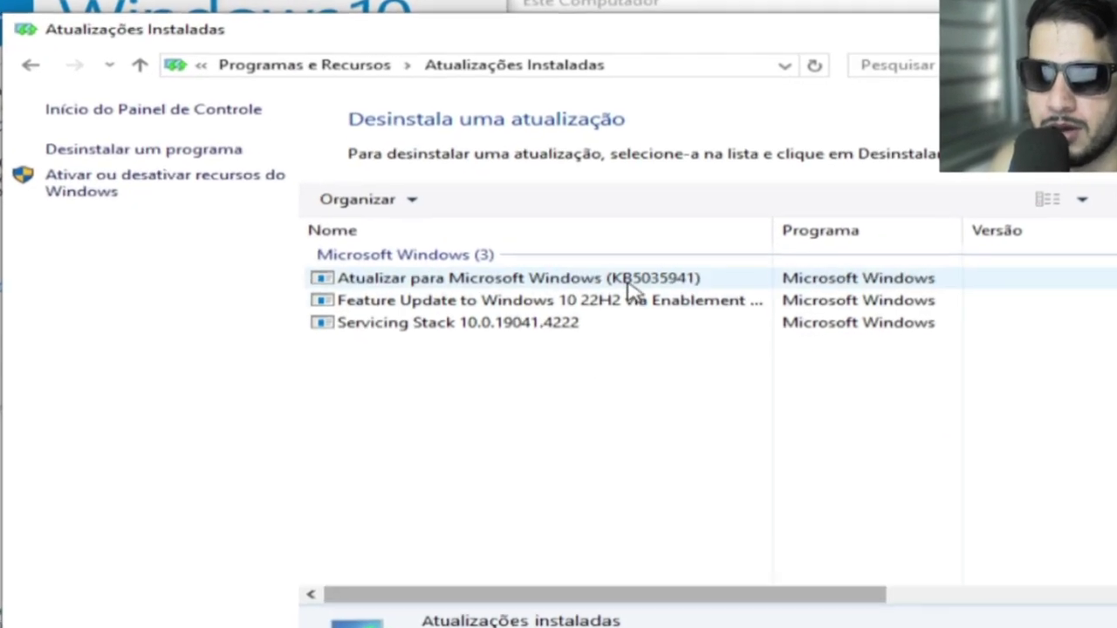